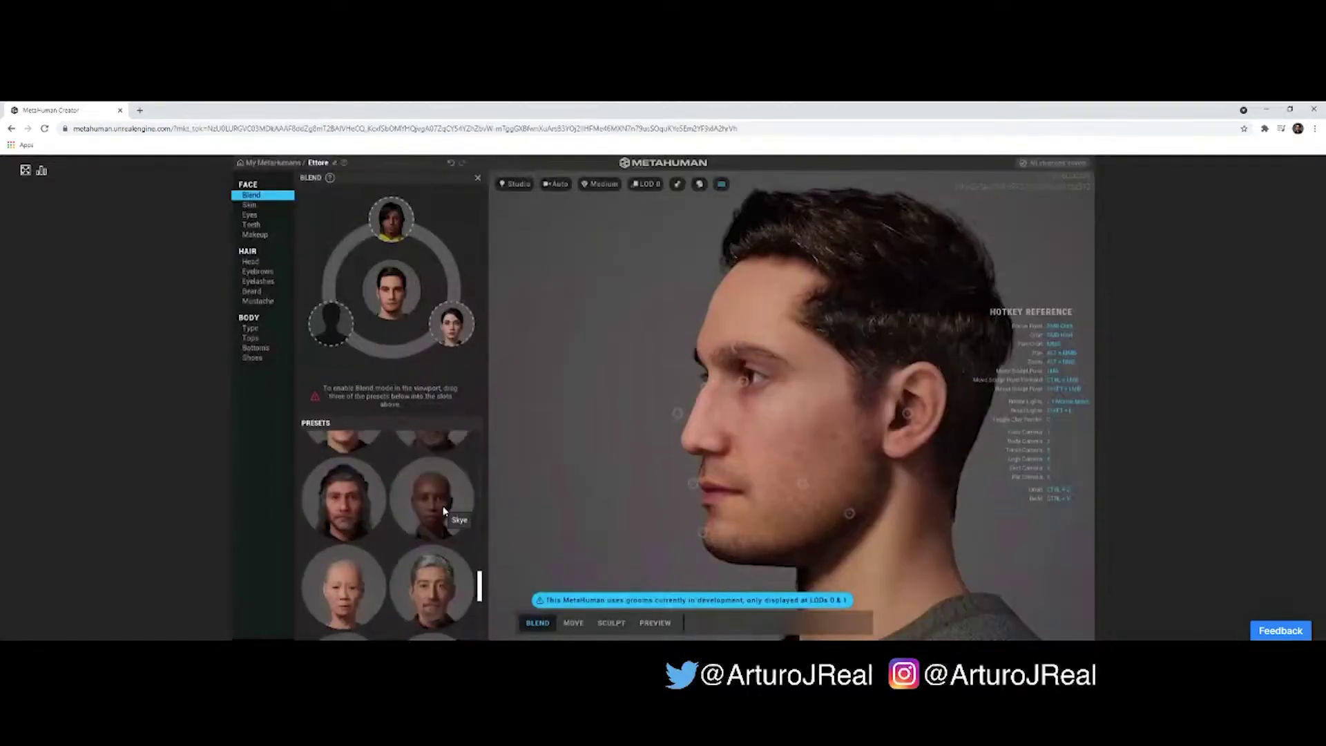
Place the Skye preset in Ettore's empty blend slot and browse the skin, makeup and head hair settings.
left_click_drag(444, 511, 331, 323)
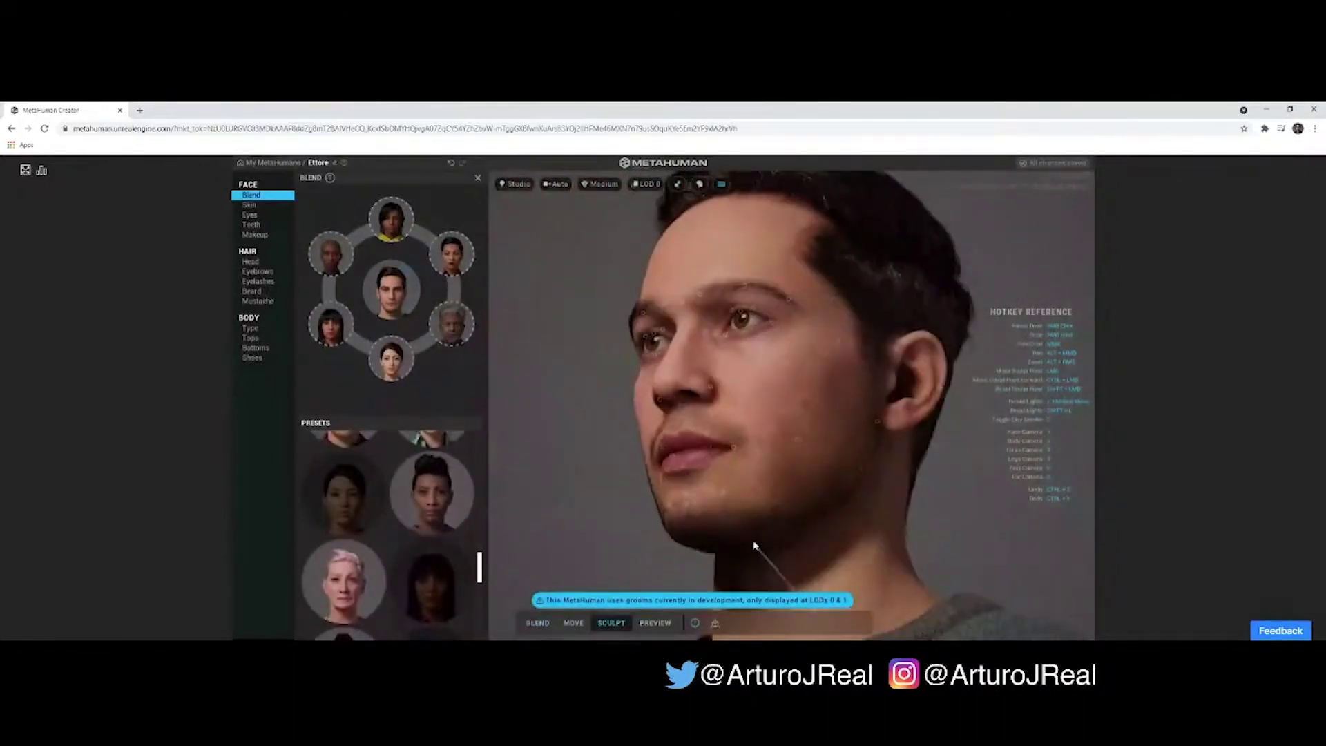
left_click(250, 205)
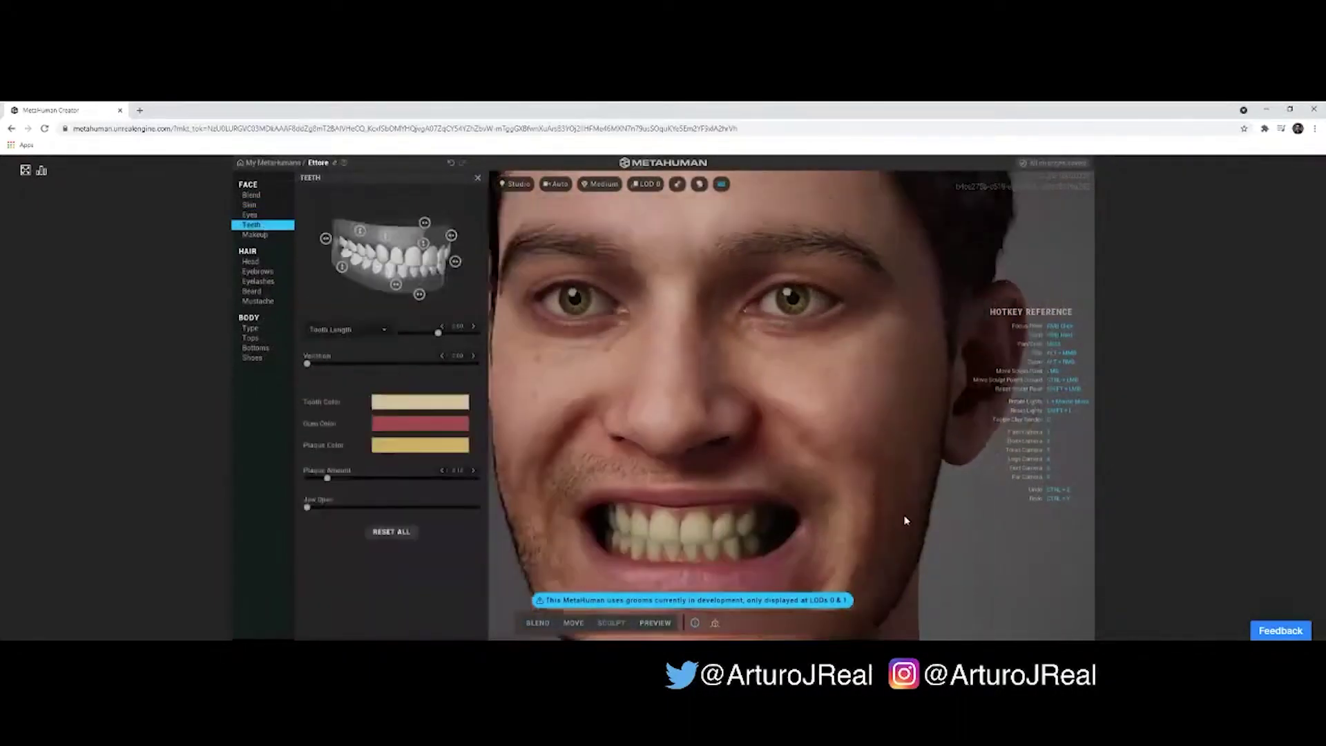
left_click(255, 234)
left_click(275, 261)
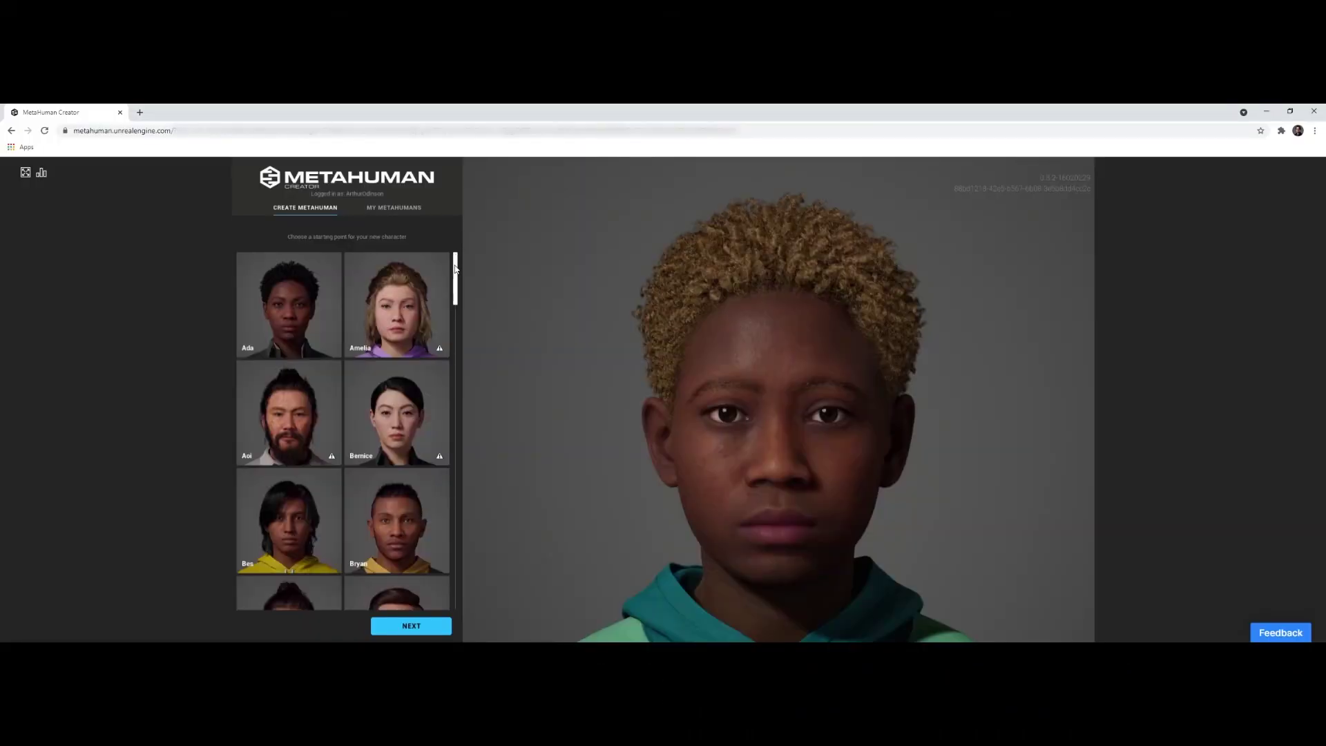
Start a new MetaHuman using the Kristofer preset as the starting character.
left_click_drag(456, 270, 459, 524)
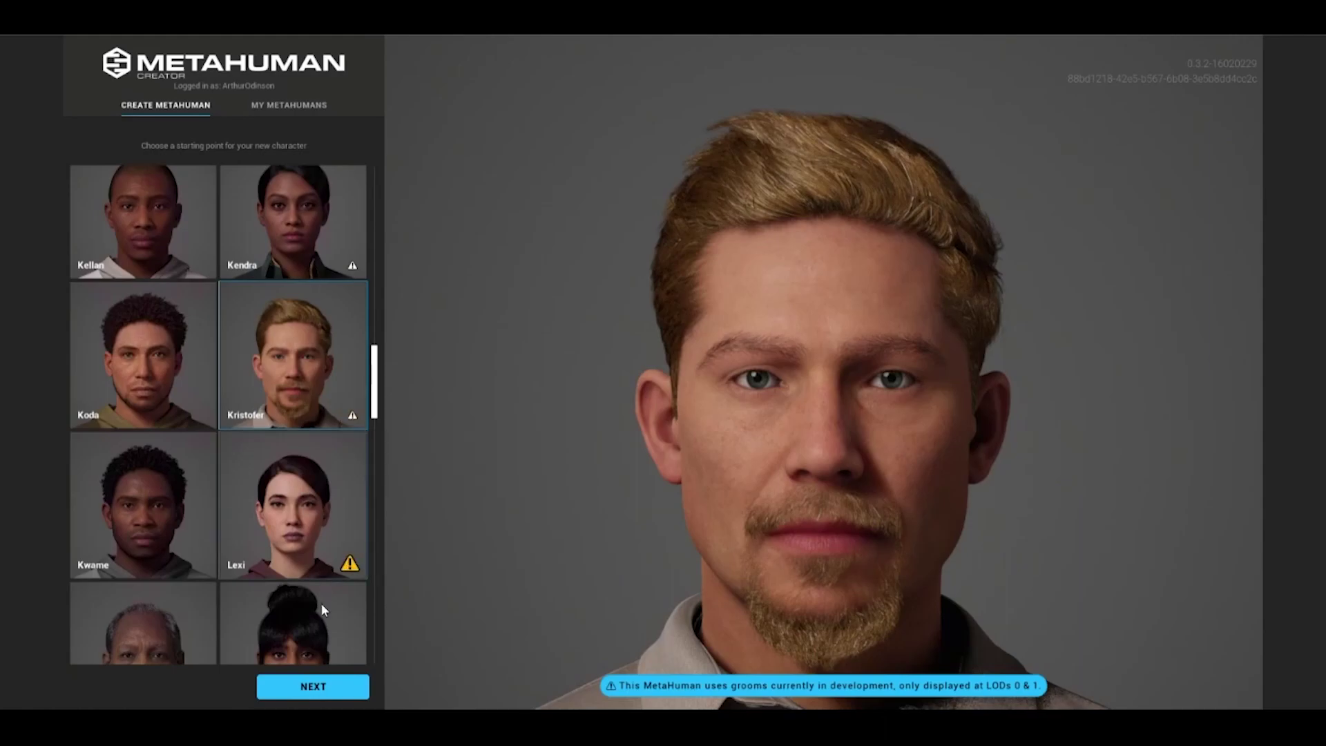
left_click(325, 679)
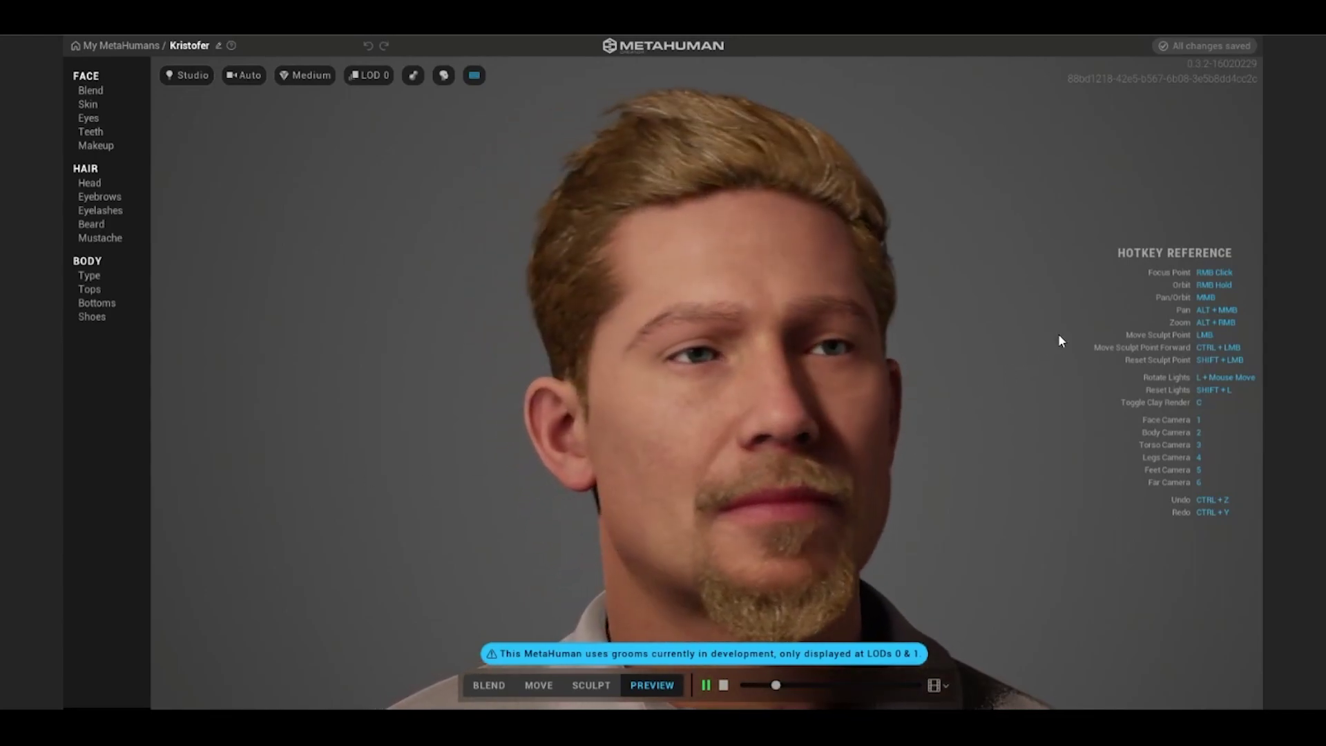
Preview the character at level of detail LOD 1, LOD 2 and LOD 7.
right_click_drag(855, 378, 462, 374)
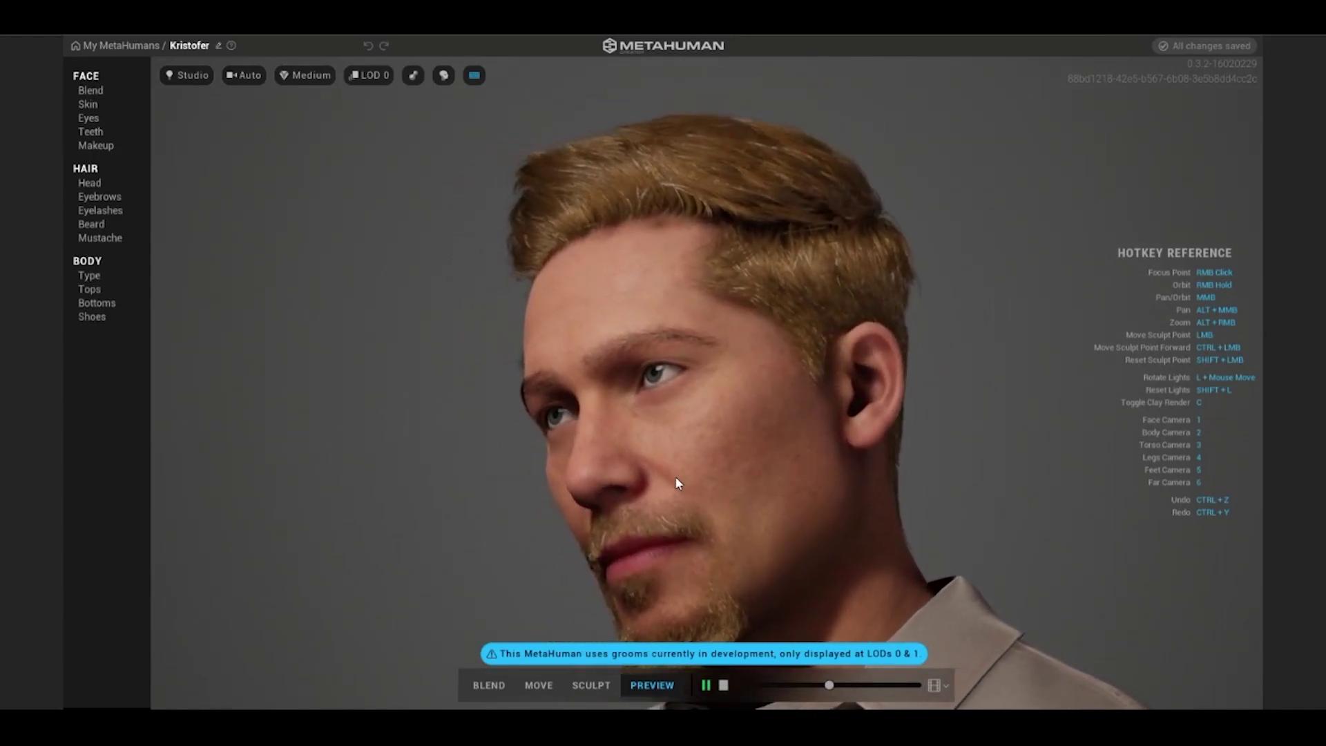
scroll(675, 474, "up", 8)
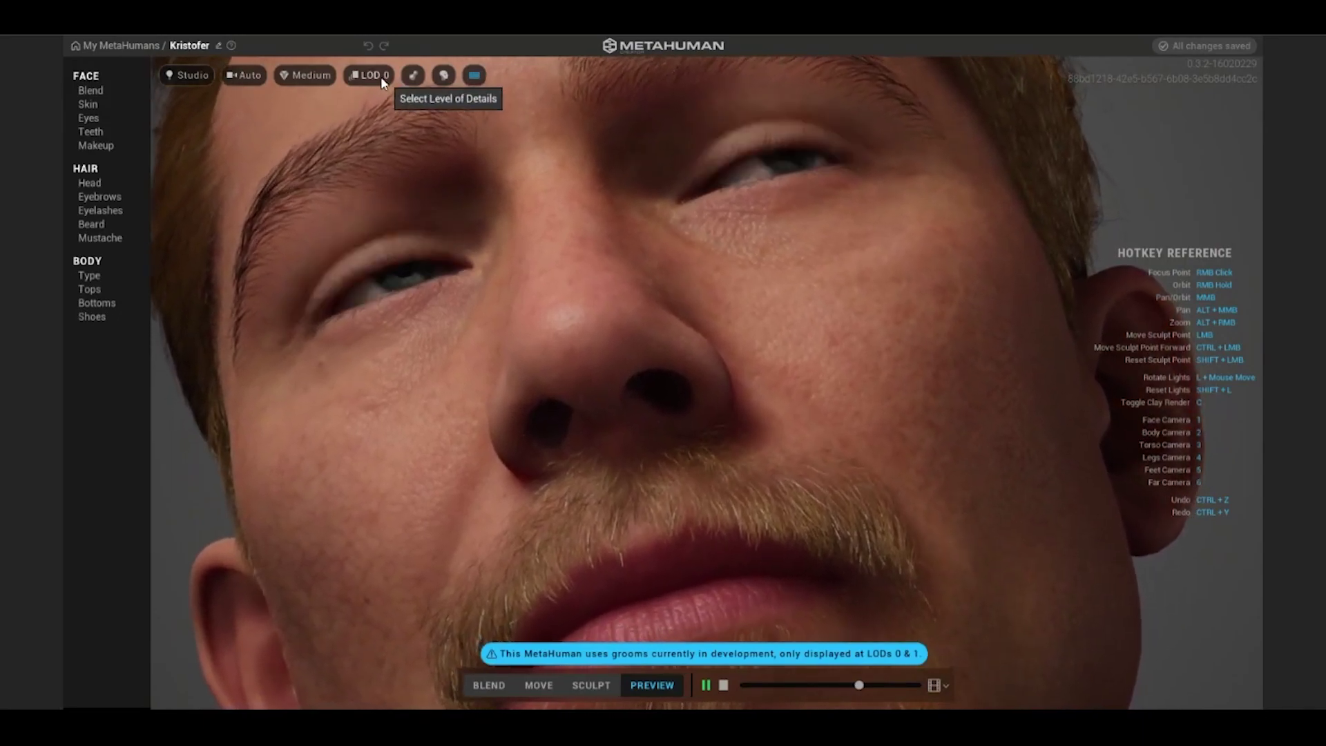
left_click(381, 77)
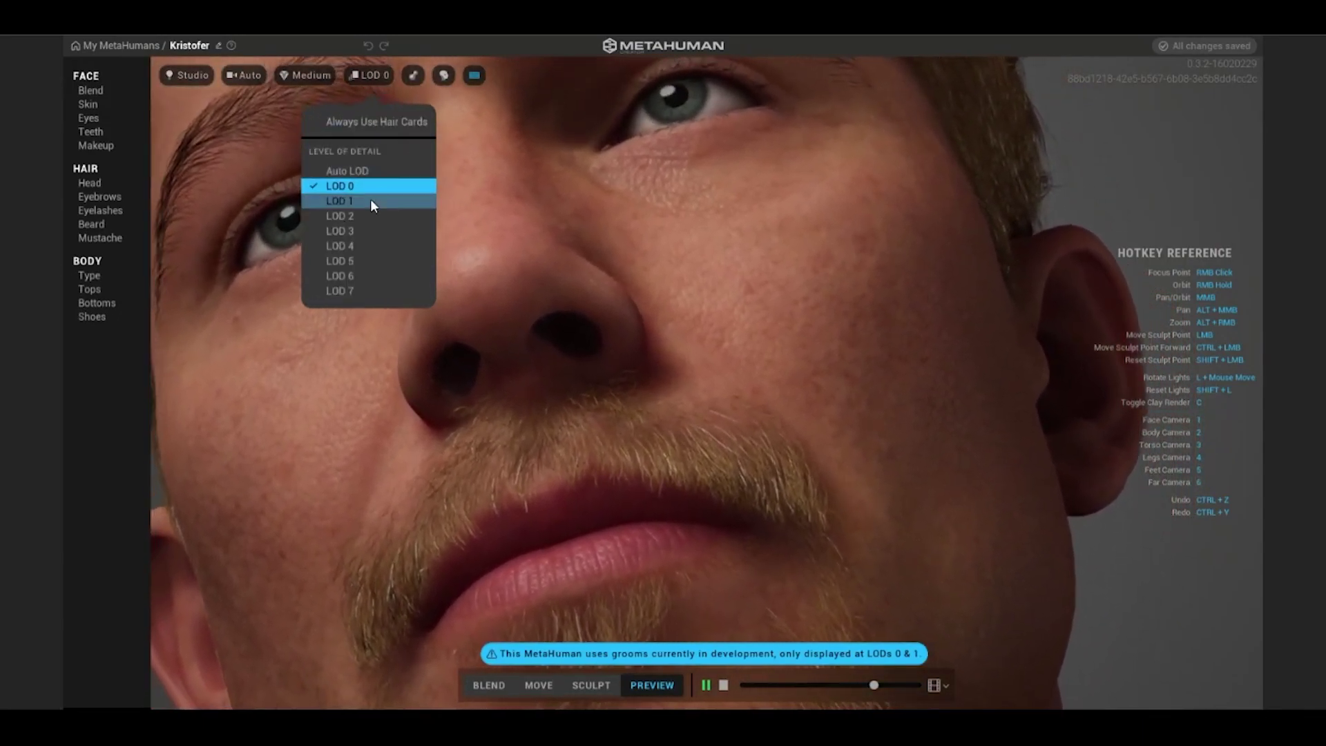
left_click(372, 202)
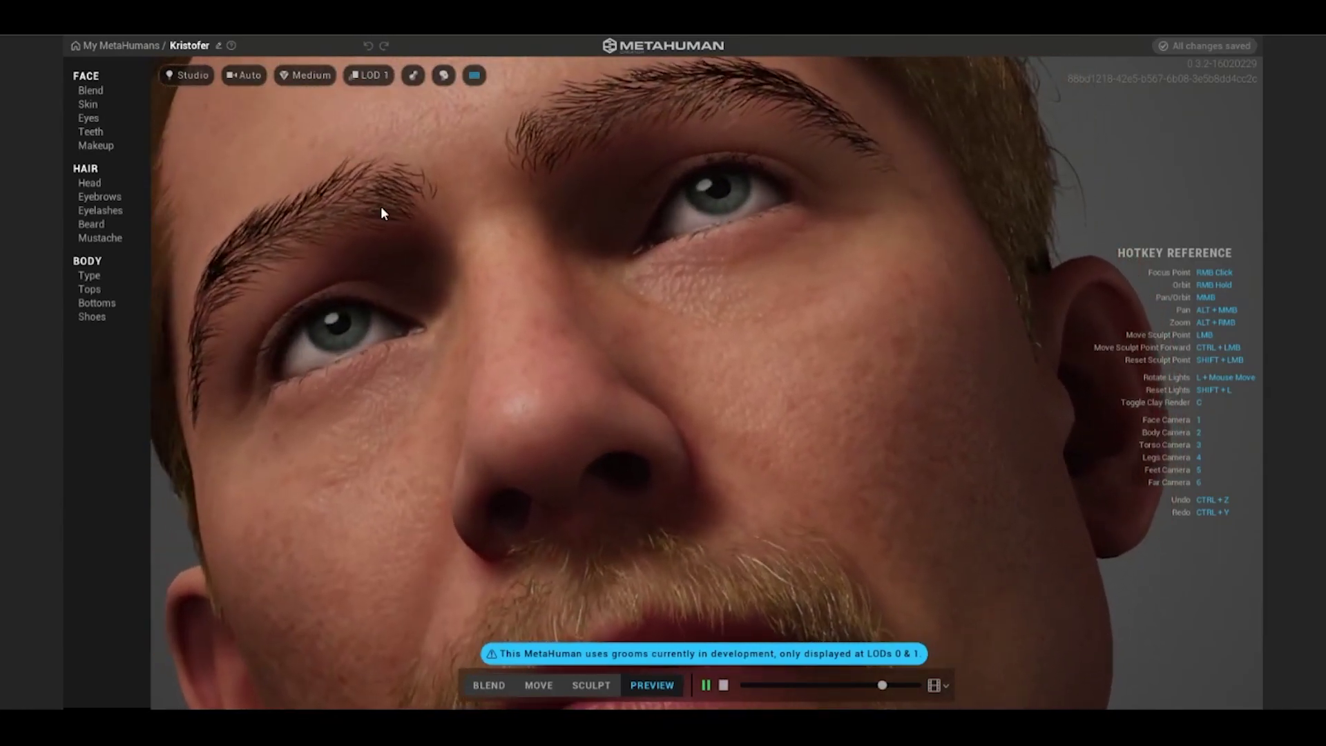
left_click(369, 75)
left_click(362, 220)
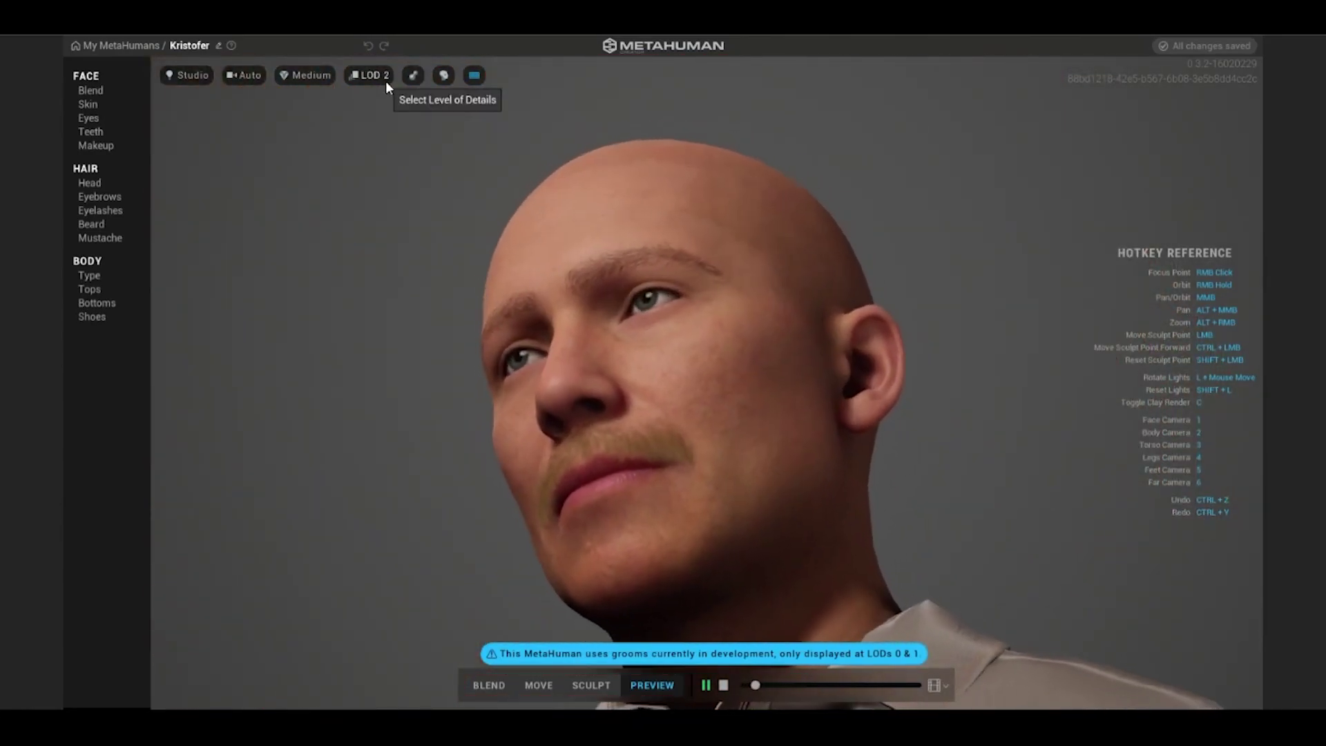
left_click(386, 82)
left_click(378, 291)
scroll(553, 436, "down", 10)
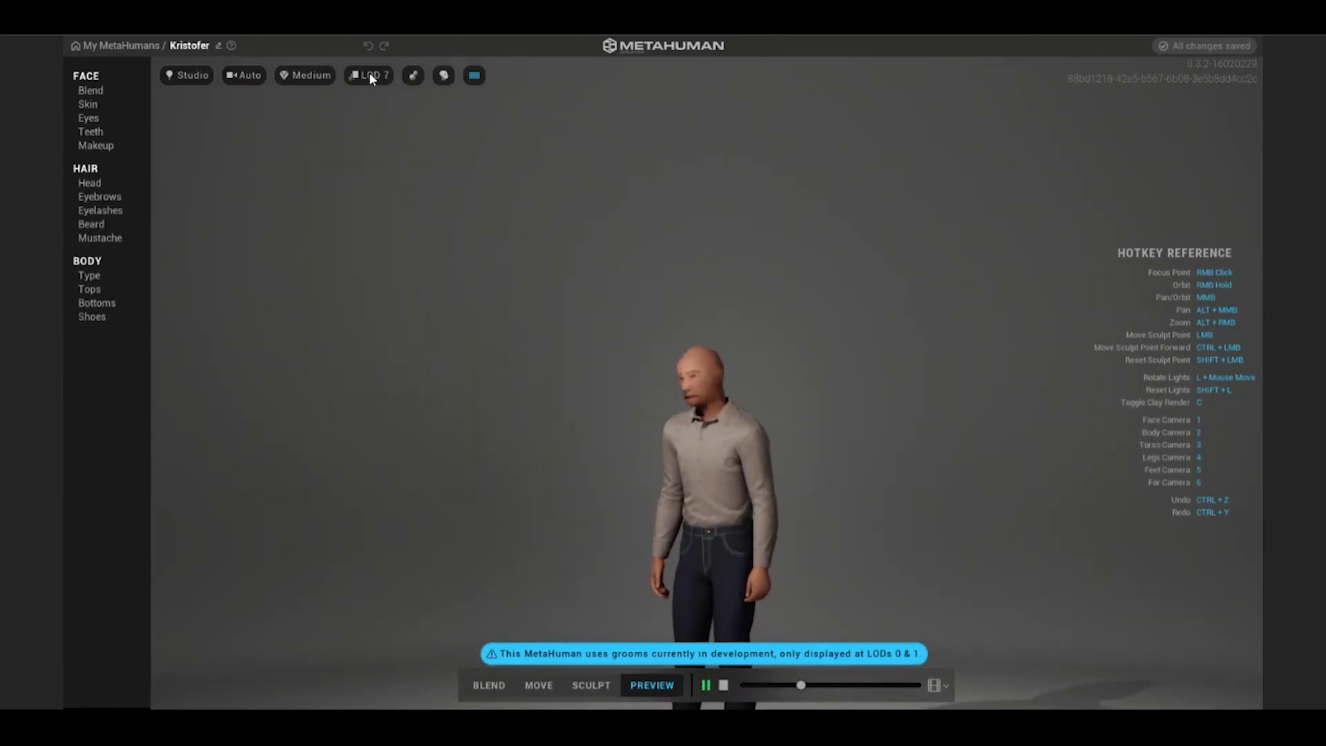
Preview the face up close with Auto LOD and return the level of detail to LOD 0.
left_click(369, 74)
left_click(366, 166)
scroll(661, 488, "up", 10)
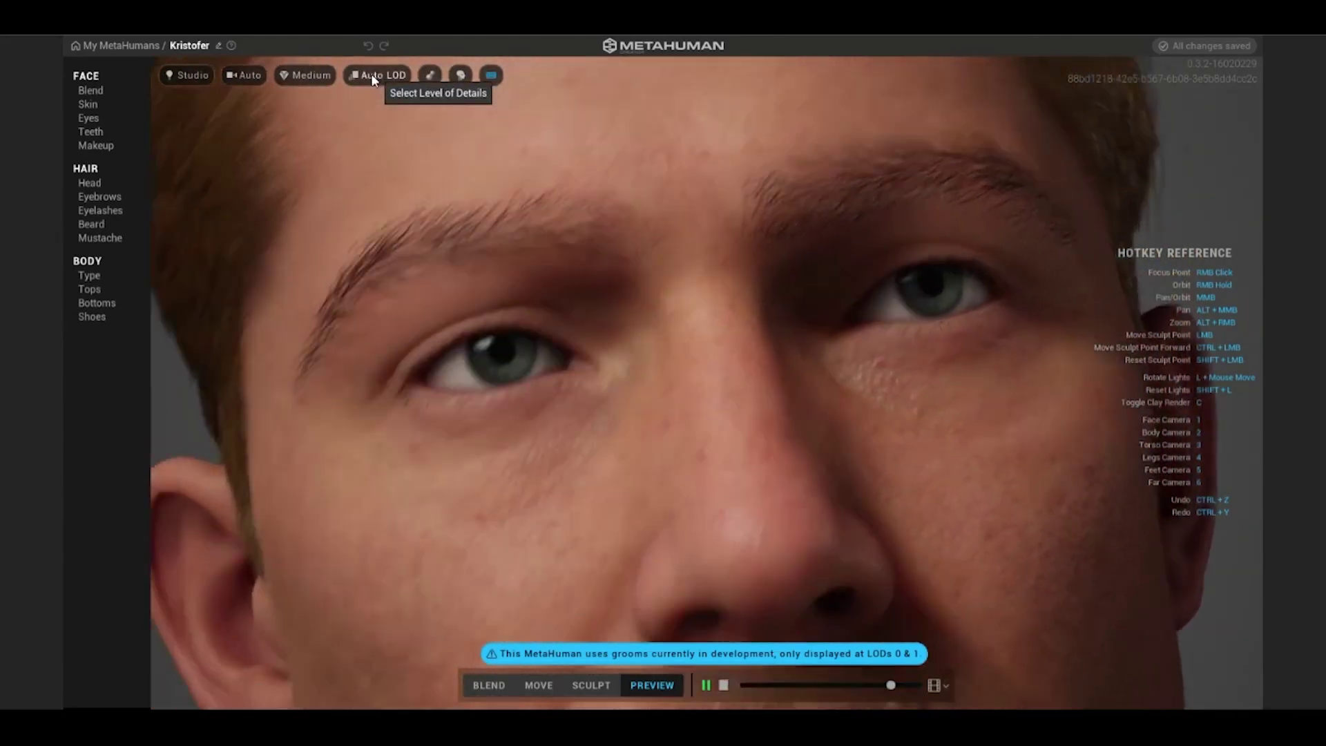
left_click(371, 75)
left_click(373, 182)
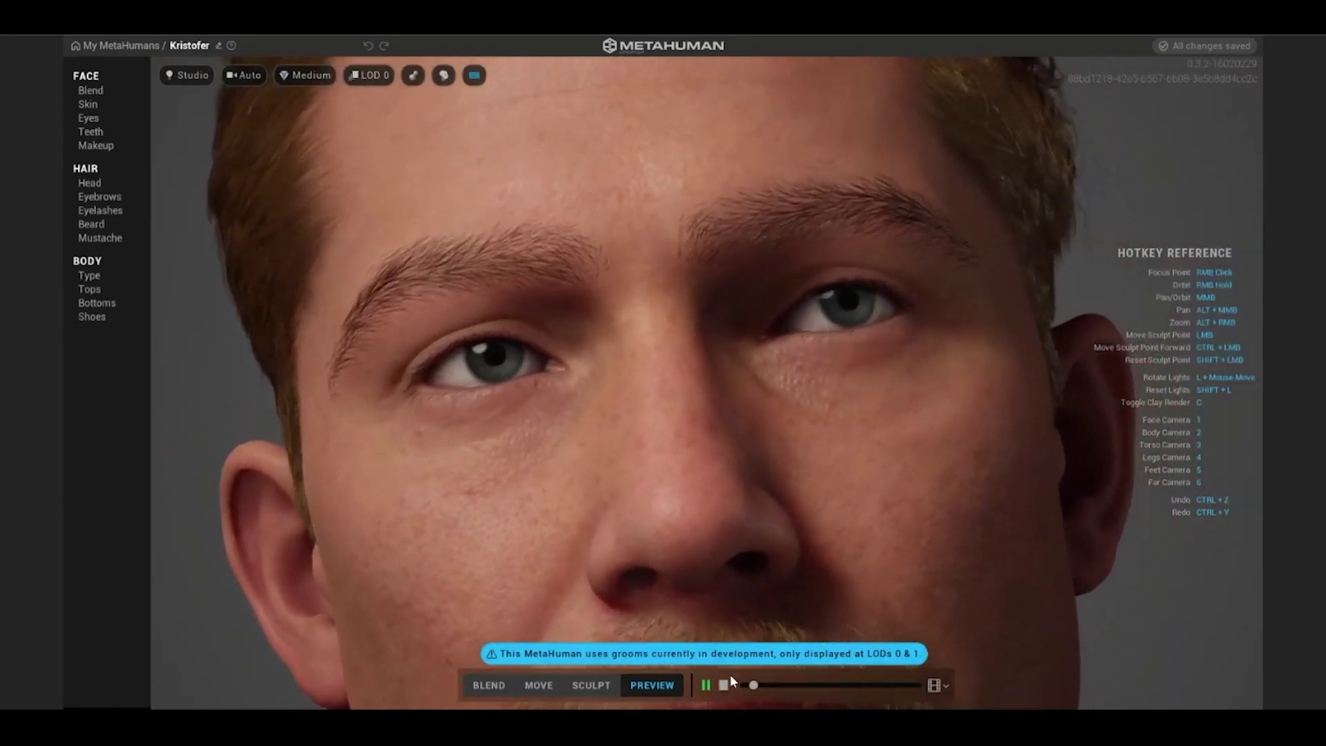
Pause the preview animation and view the character in the Outdoor environment.
left_click(706, 685)
scroll(719, 539, "down", 5)
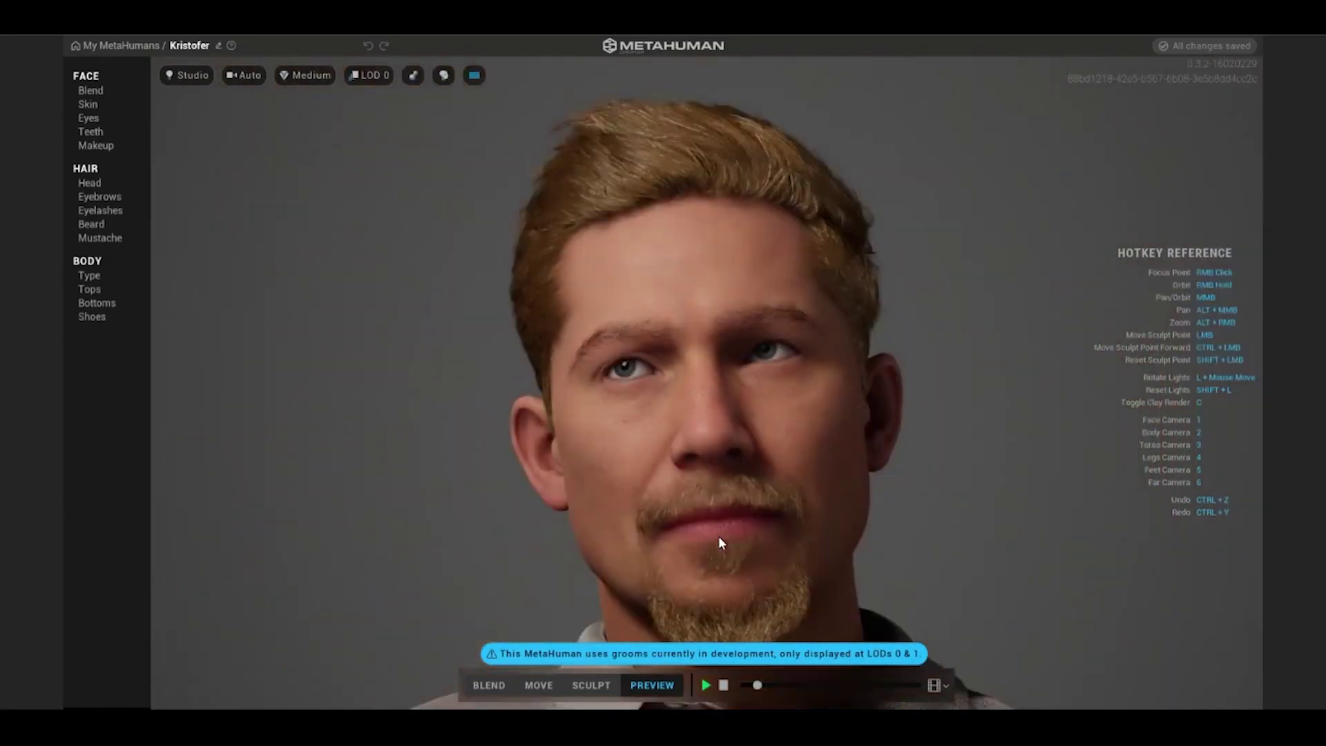
left_click(185, 75)
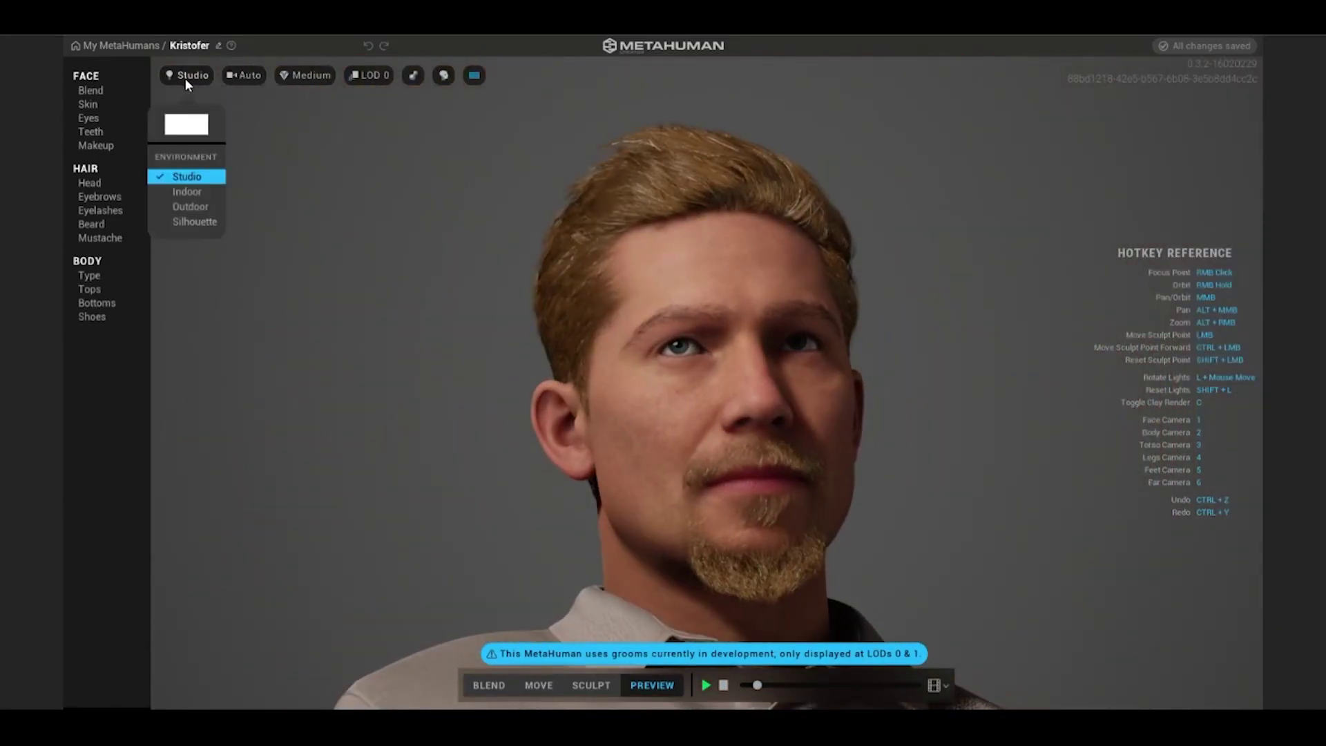
left_click(199, 200)
left_click_drag(929, 492, 849, 474)
scroll(971, 465, "down", 8)
scroll(864, 455, "up", 8)
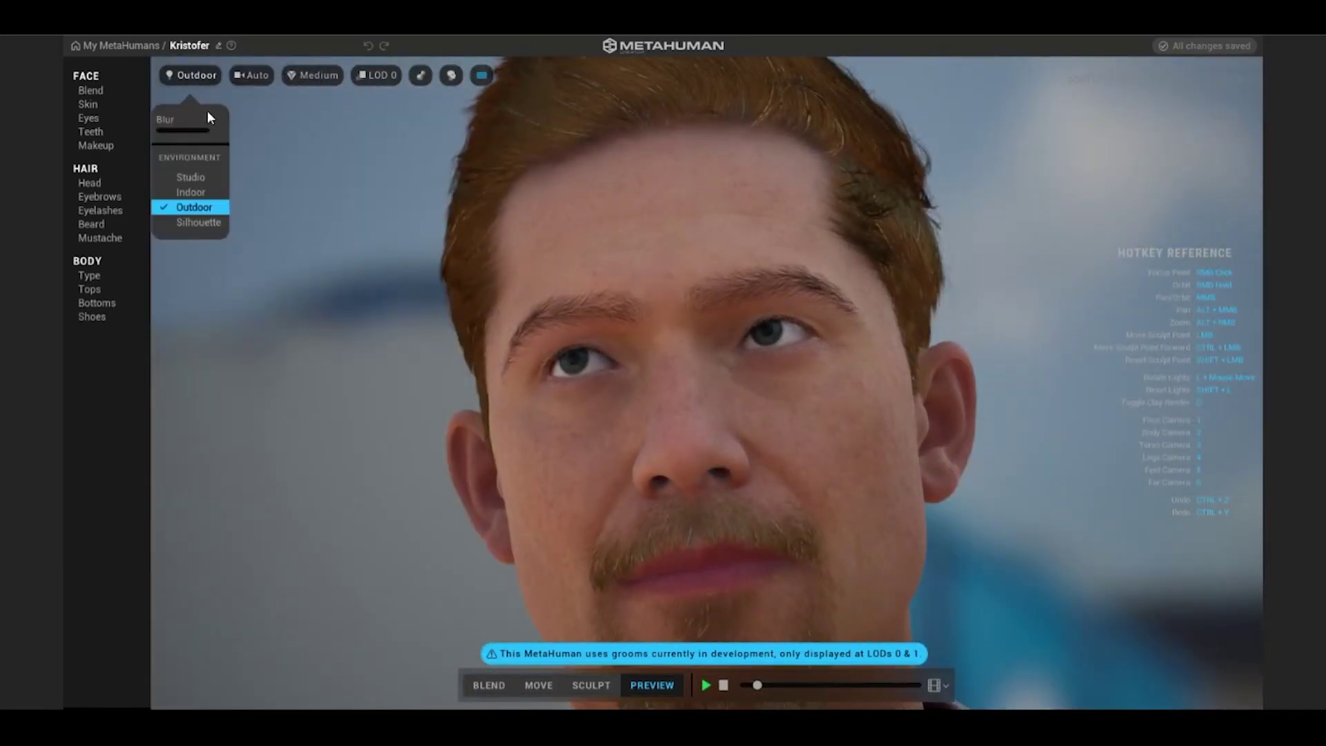
Switch the environment to Silhouette and view the character's outline.
left_click(199, 222)
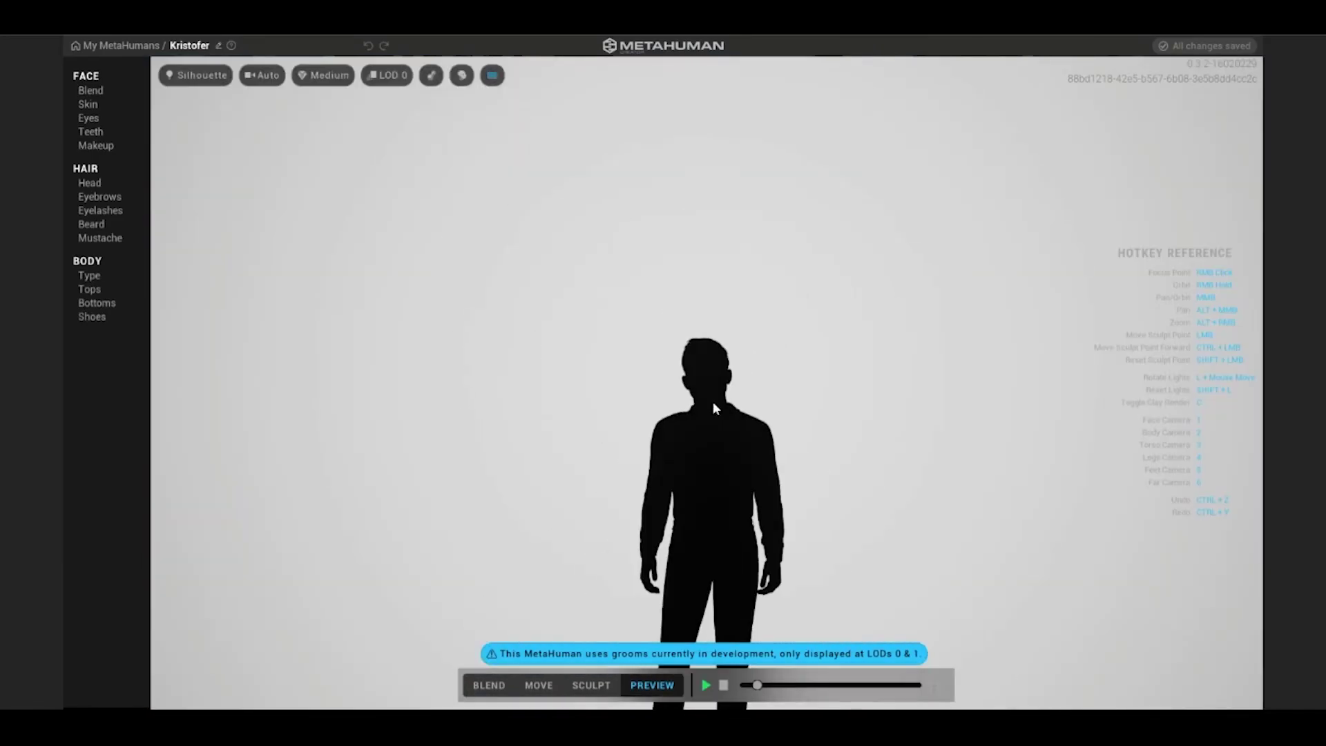
left_click_drag(322, 400, 630, 394)
scroll(630, 394, "up", 4)
Switch the environment to Indoor, reduce its background blur and look around the scene.
left_click(190, 76)
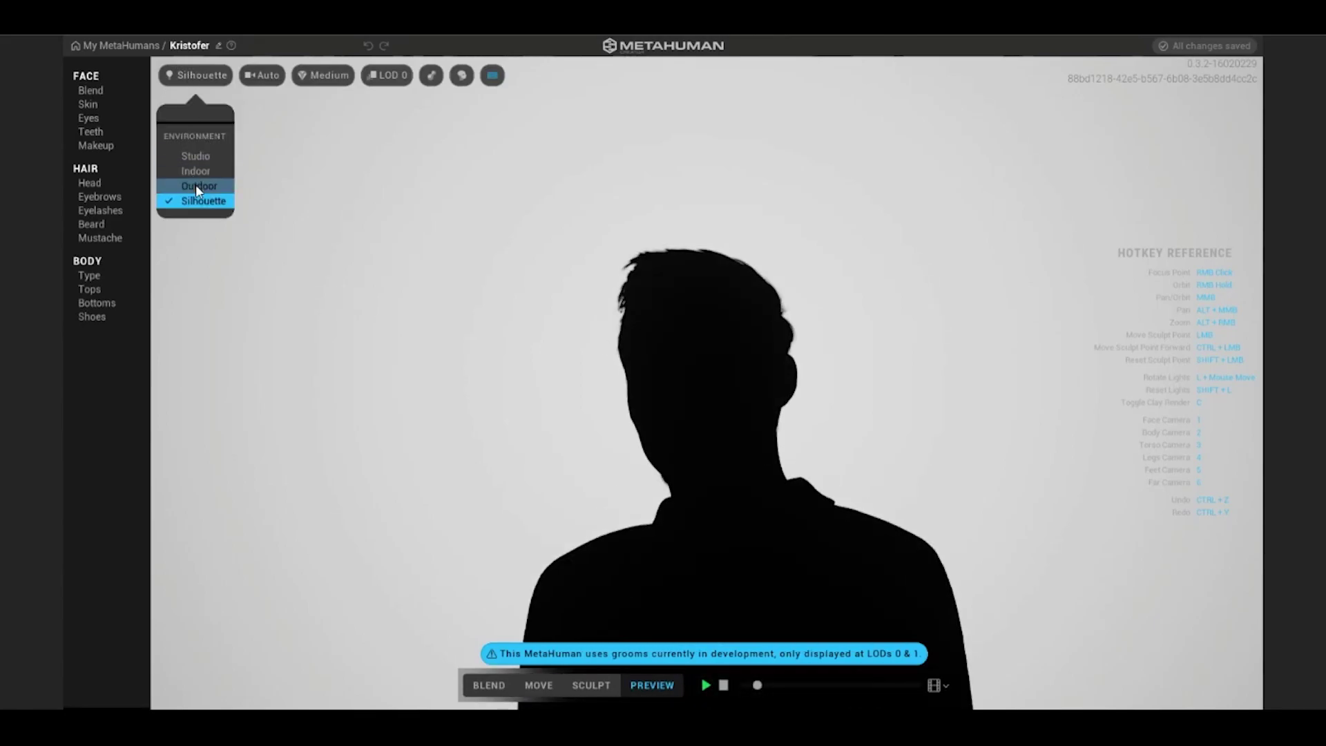
left_click(196, 170)
left_click(185, 75)
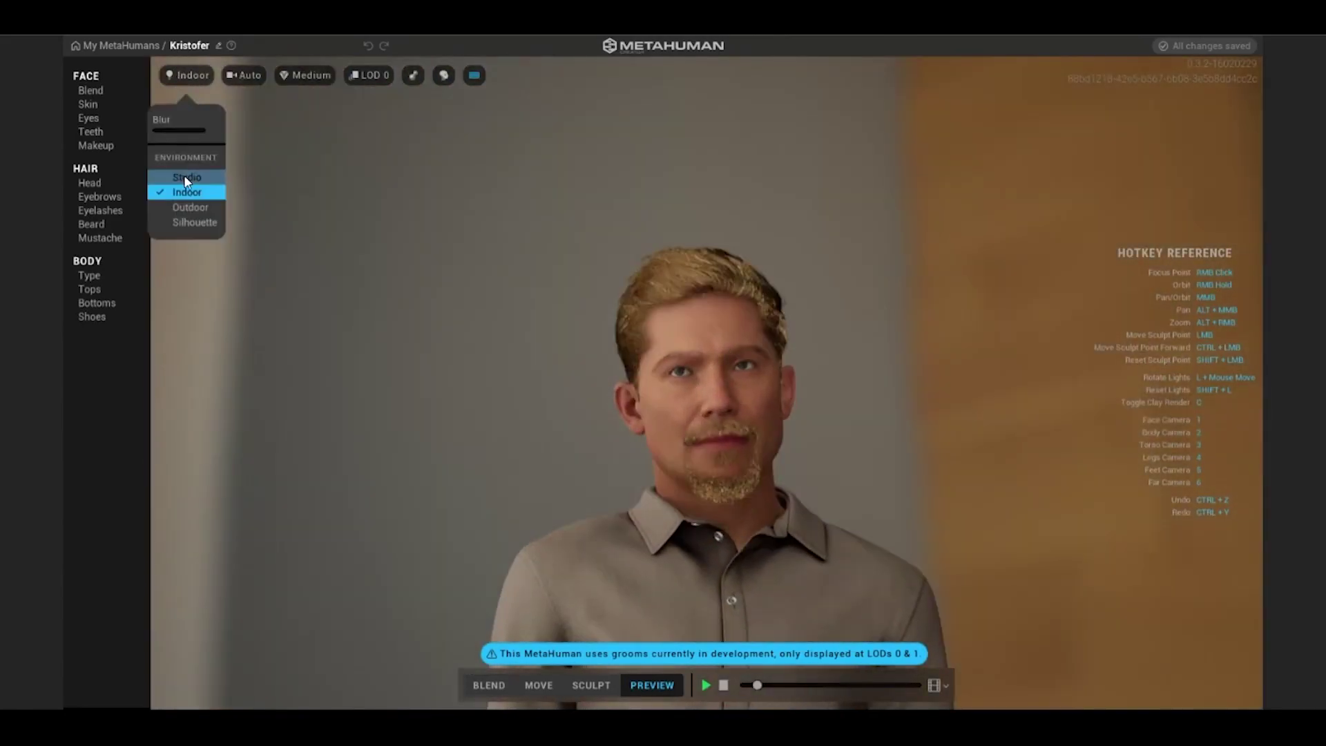
left_click(184, 175)
left_click(186, 192)
left_click(183, 76)
scroll(436, 242, "down", 5)
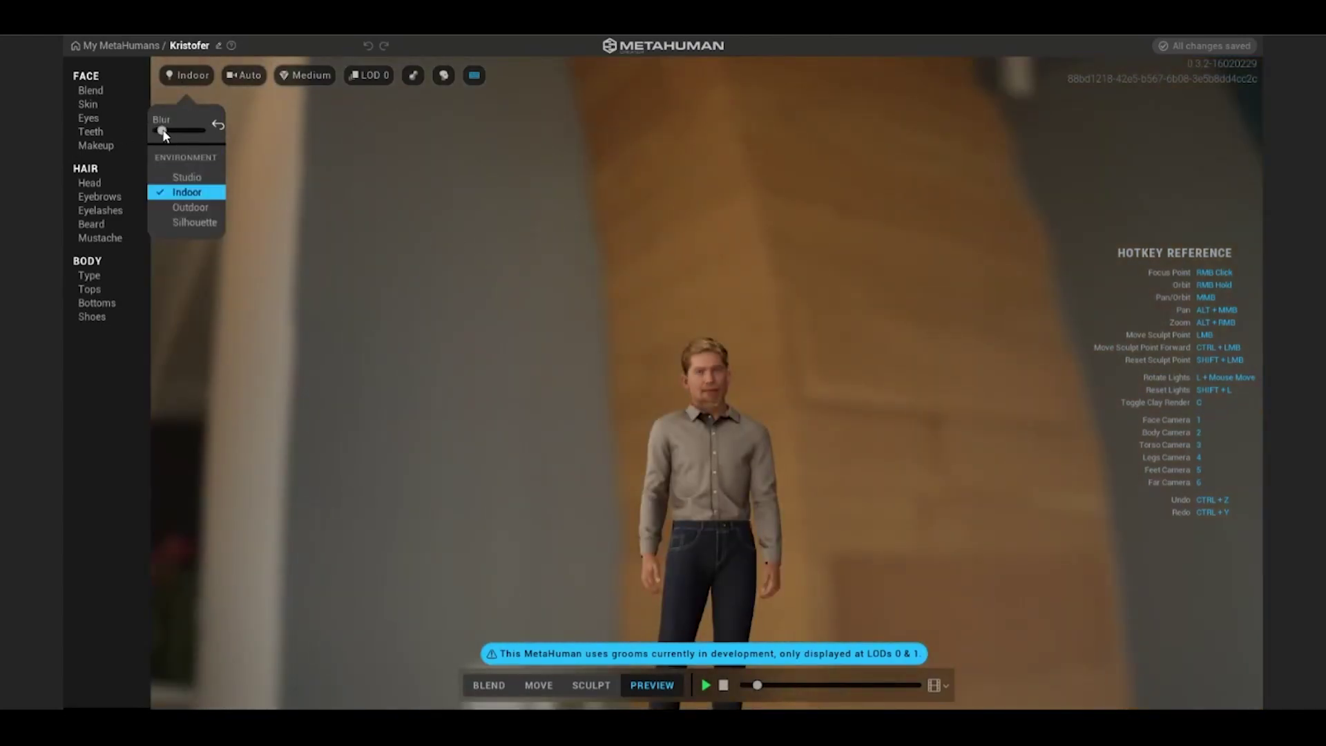
right_click_drag(243, 199, 373, 269)
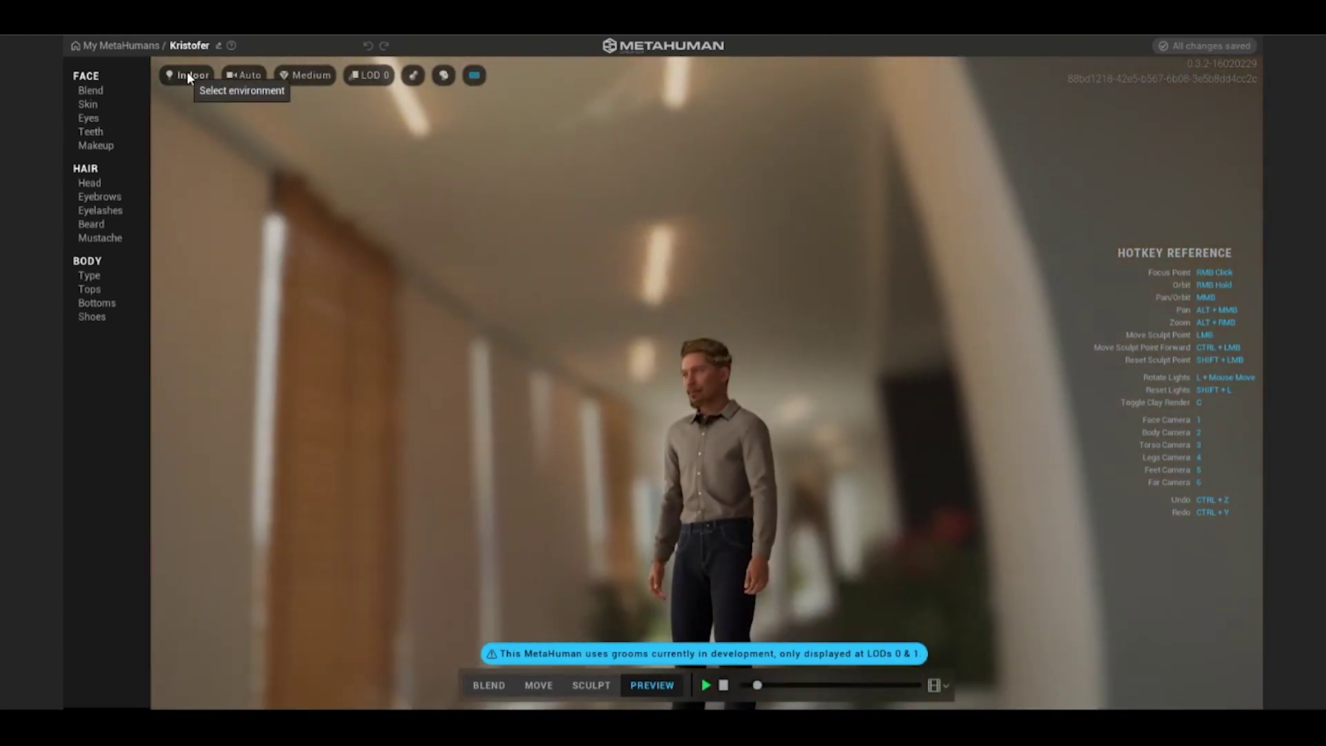
Set the environment to Studio with the background colour a52045.
left_click(191, 177)
left_click(179, 123)
left_click_drag(194, 170, 217, 213)
type("a52045")
key("Return")
left_click(730, 430)
scroll(730, 430, "up", 10)
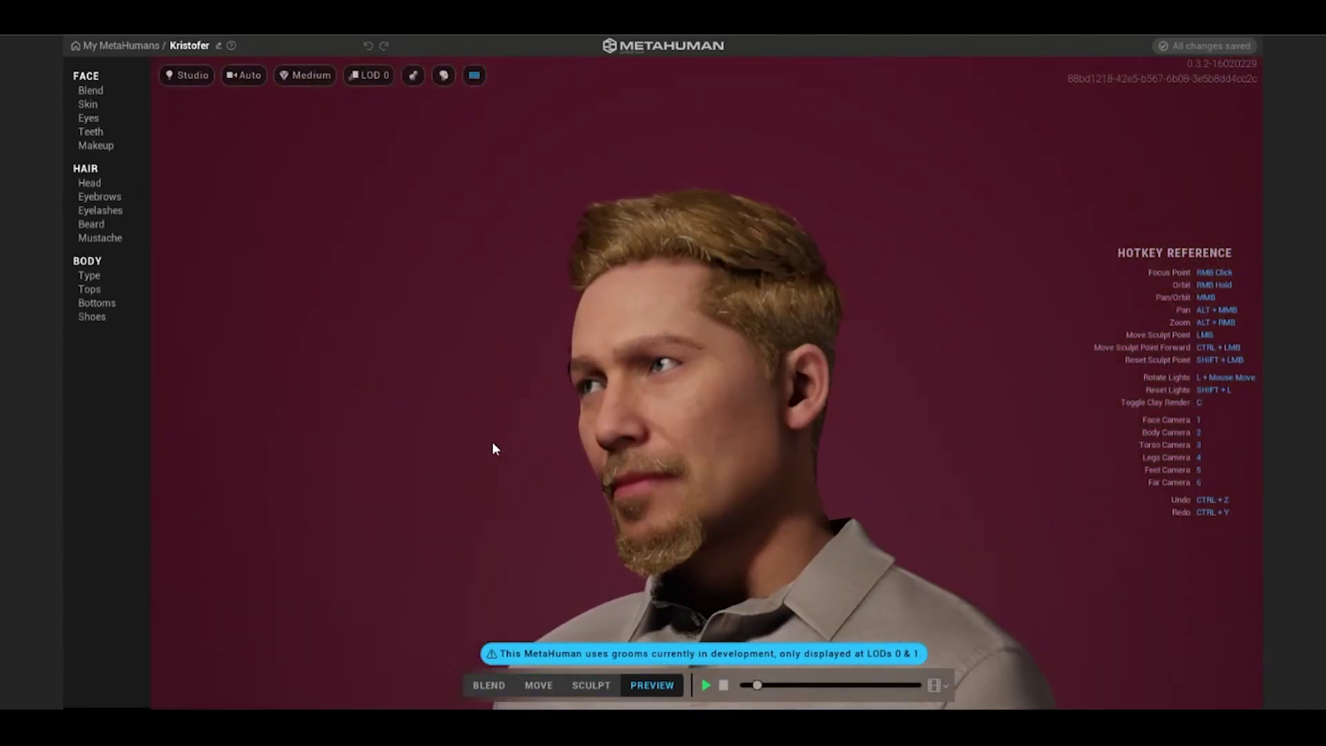
Open face blending and fill the three slots with the dark-haired woman with bangs, the Bes preset and the bearded man with an afro.
right_click_drag(489, 443, 737, 462)
left_click(489, 685)
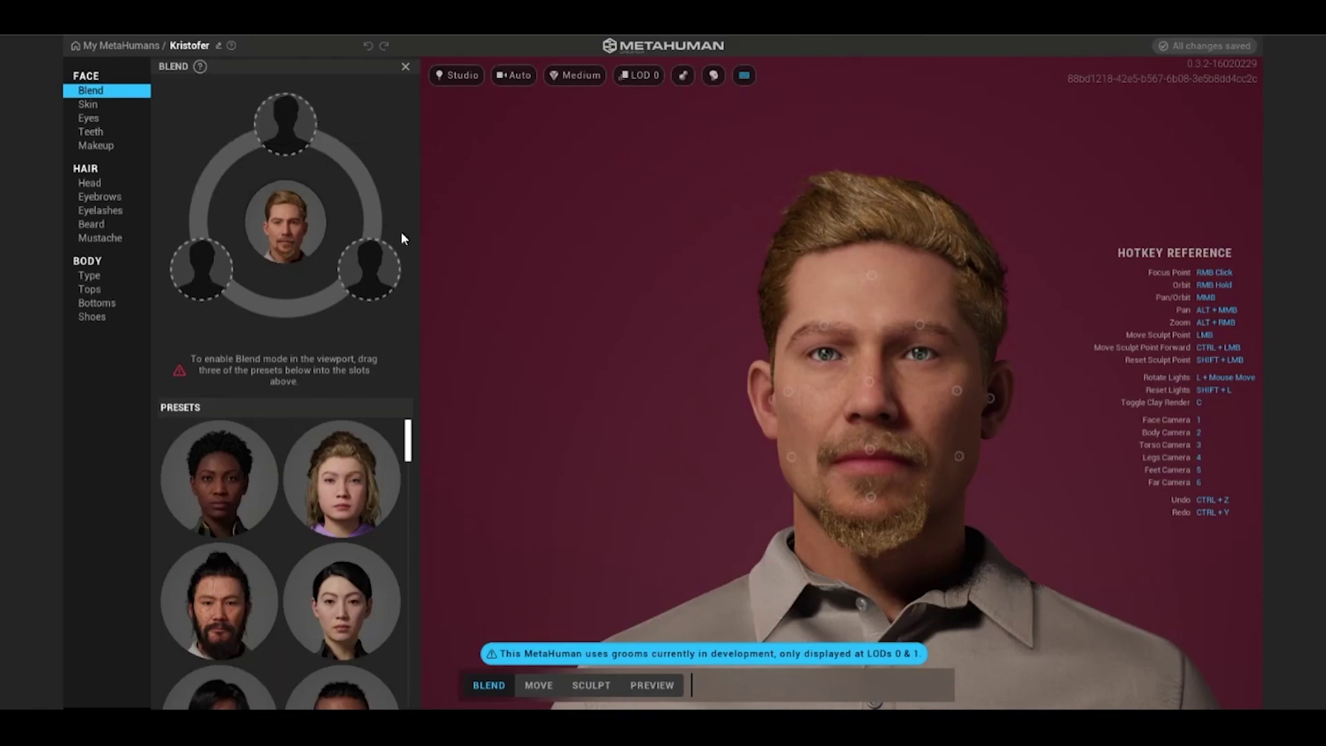
scroll(331, 470, "down", 5)
left_click_drag(409, 457, 408, 473)
left_click_drag(220, 557, 284, 128)
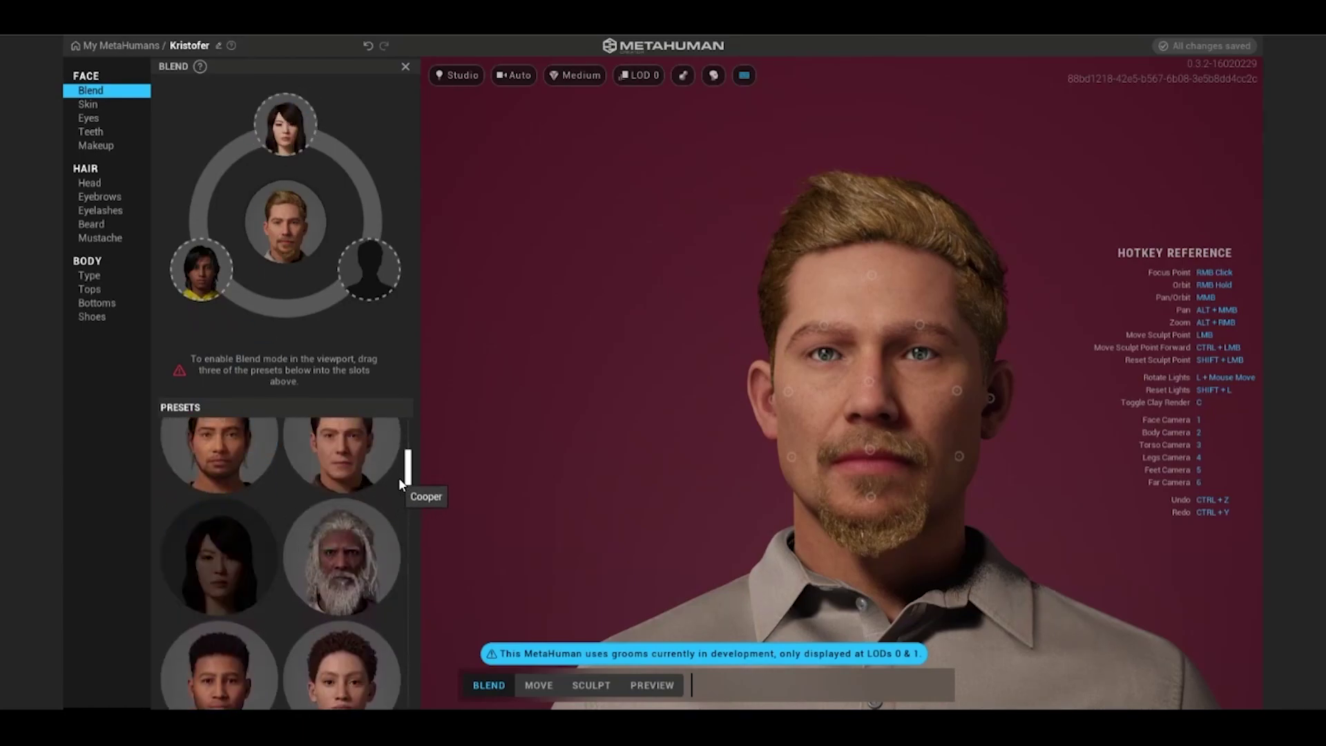
scroll(399, 484, "down", 5)
left_click_drag(342, 497, 368, 278)
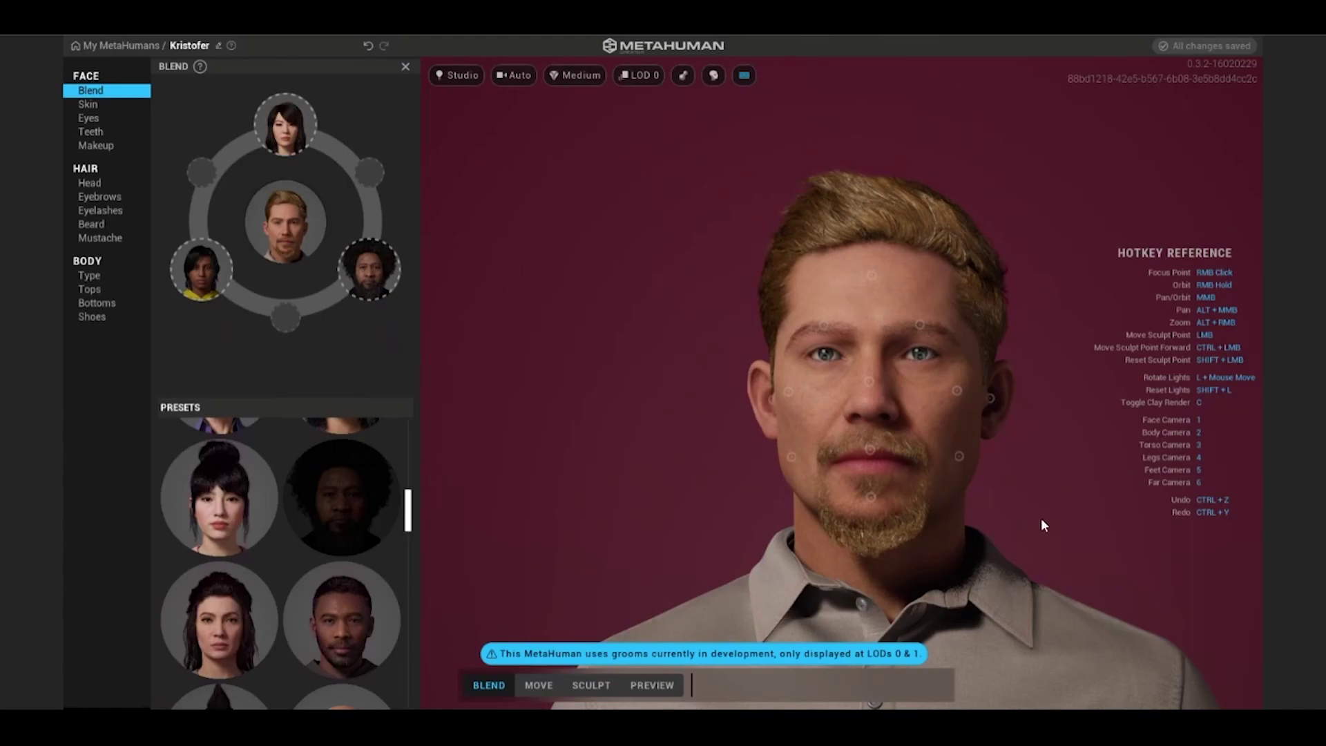
Blend the nose and lower cheek areas of the face toward the three chosen presets.
right_click_drag(1037, 518, 947, 503)
scroll(962, 393, "up", 5)
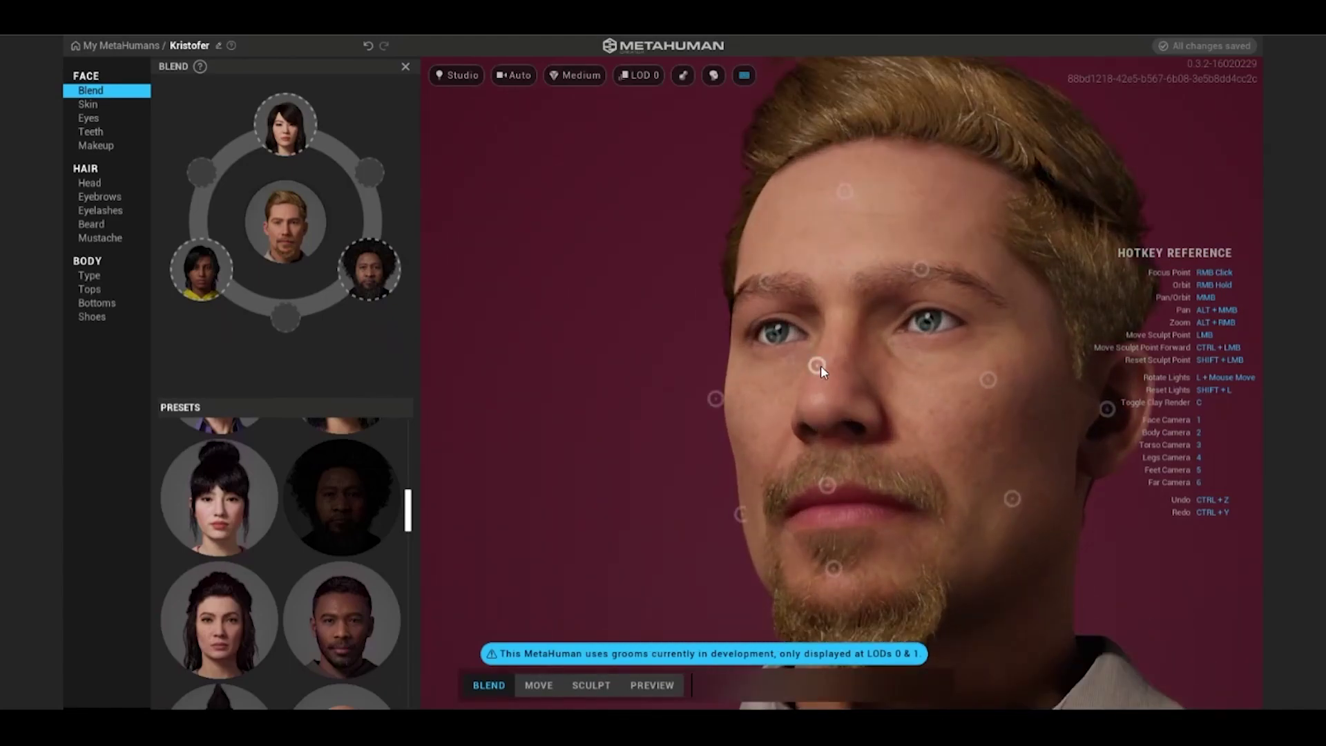
left_click(819, 367)
mouse_move(817, 345)
left_mouse_down()
mouse_move(824, 278)
mouse_move(822, 358)
left_mouse_up()
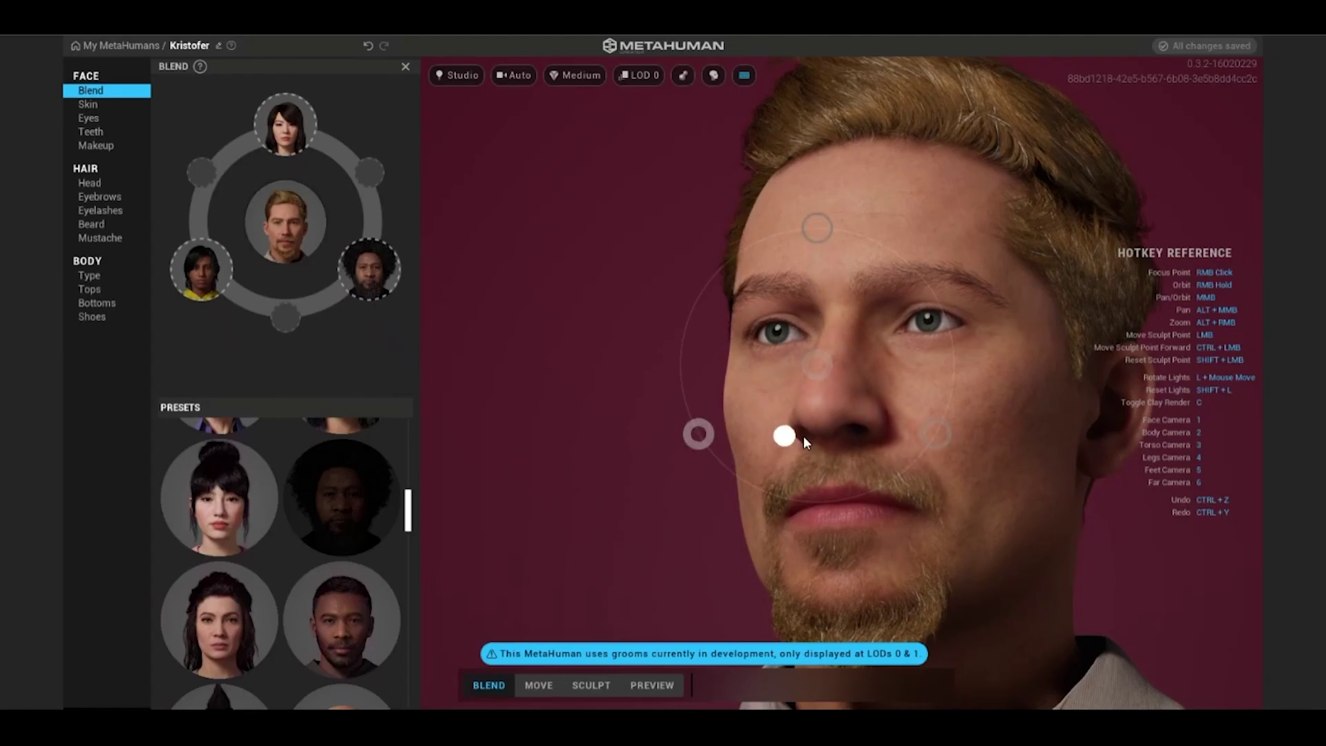
left_click_drag(817, 476, 775, 399)
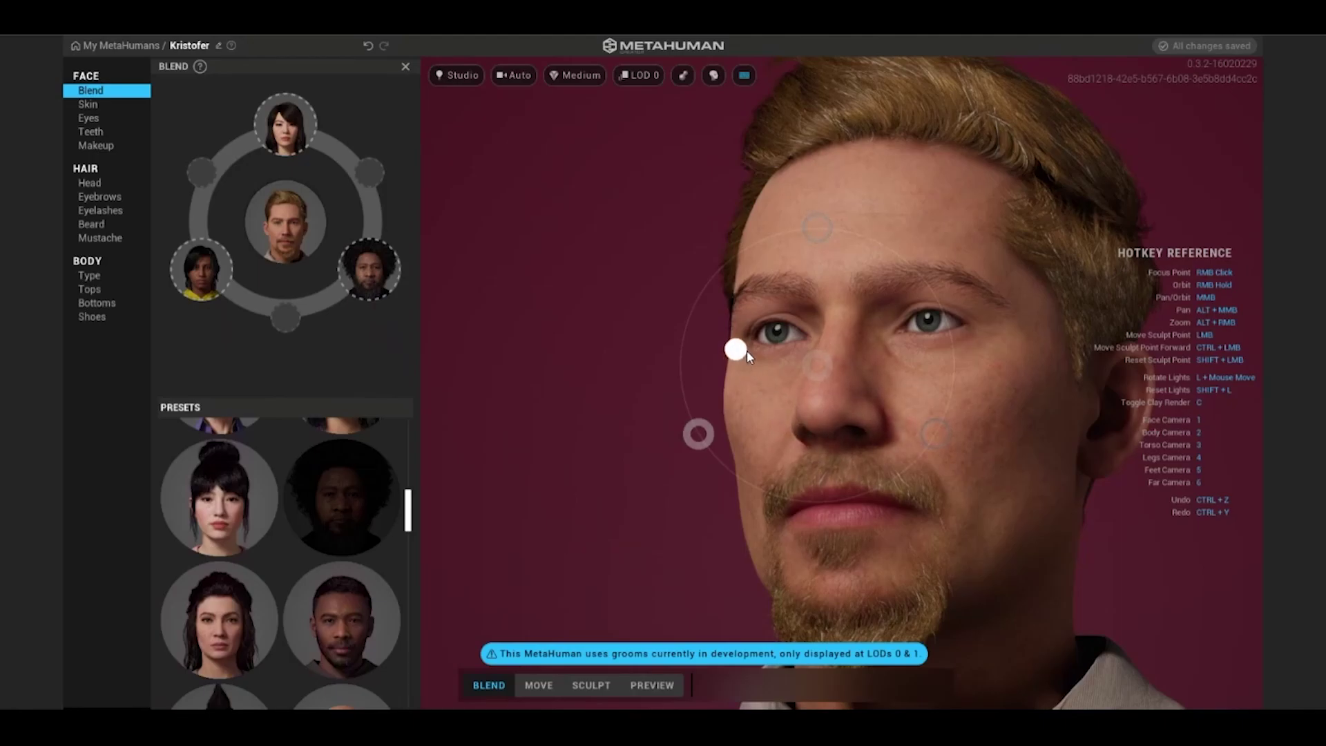
left_click_drag(749, 312, 888, 323)
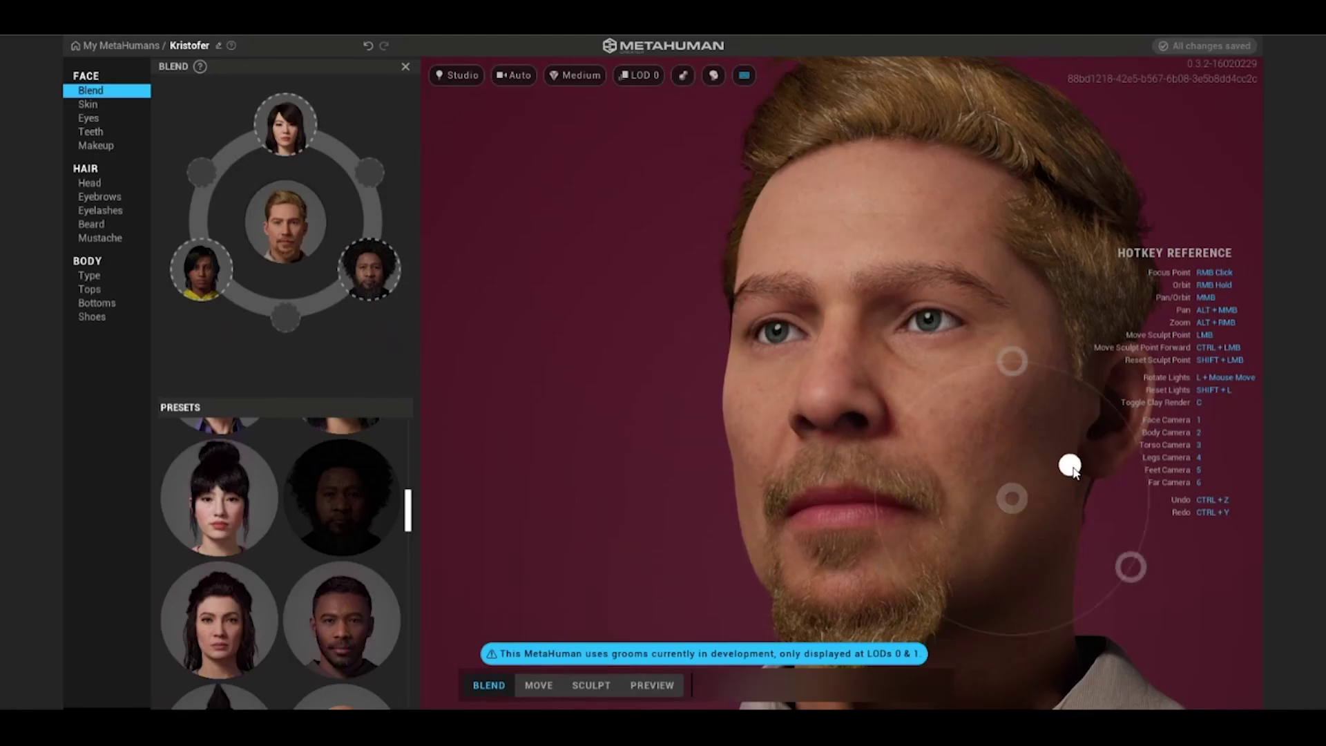
Switch to Move mode and examine the facial guide lines from the side and front.
right_click_drag(626, 450, 747, 436)
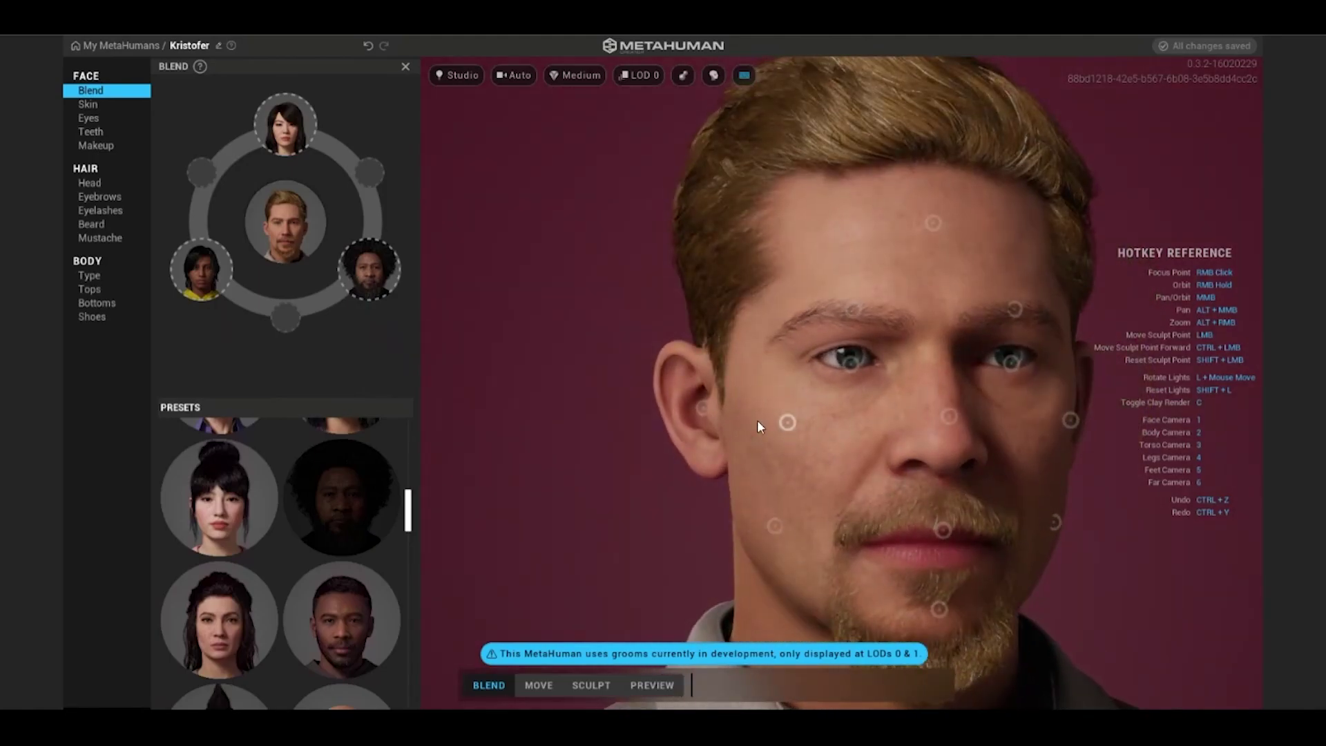
right_click_drag(600, 433, 879, 473)
left_click(547, 685)
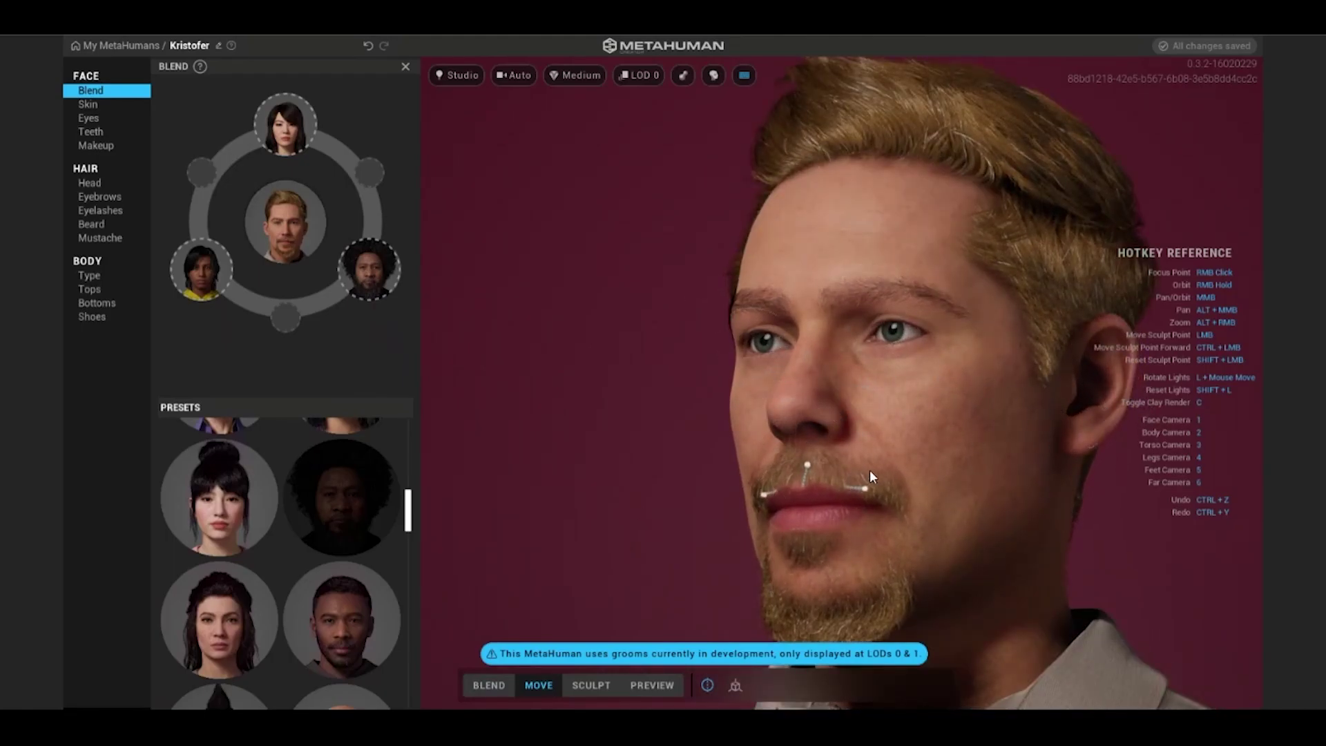
right_click_drag(830, 543, 917, 554)
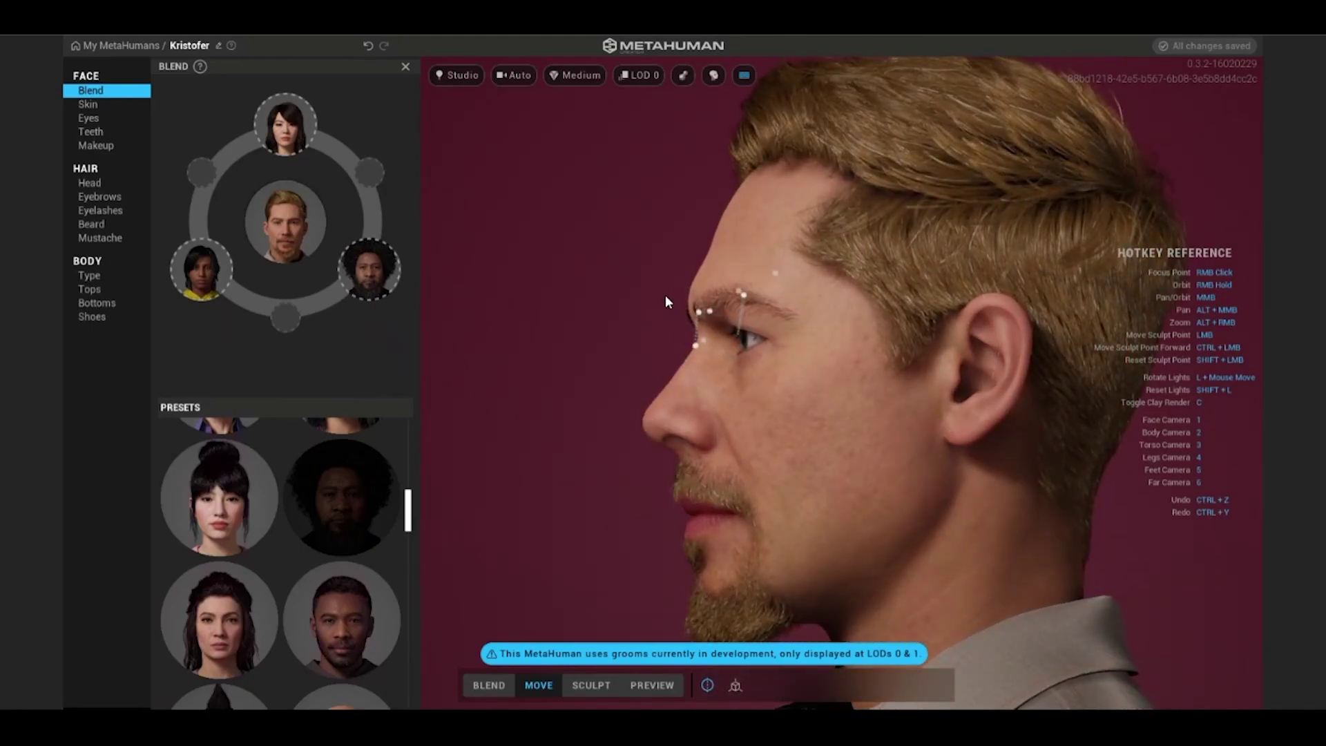
key("1")
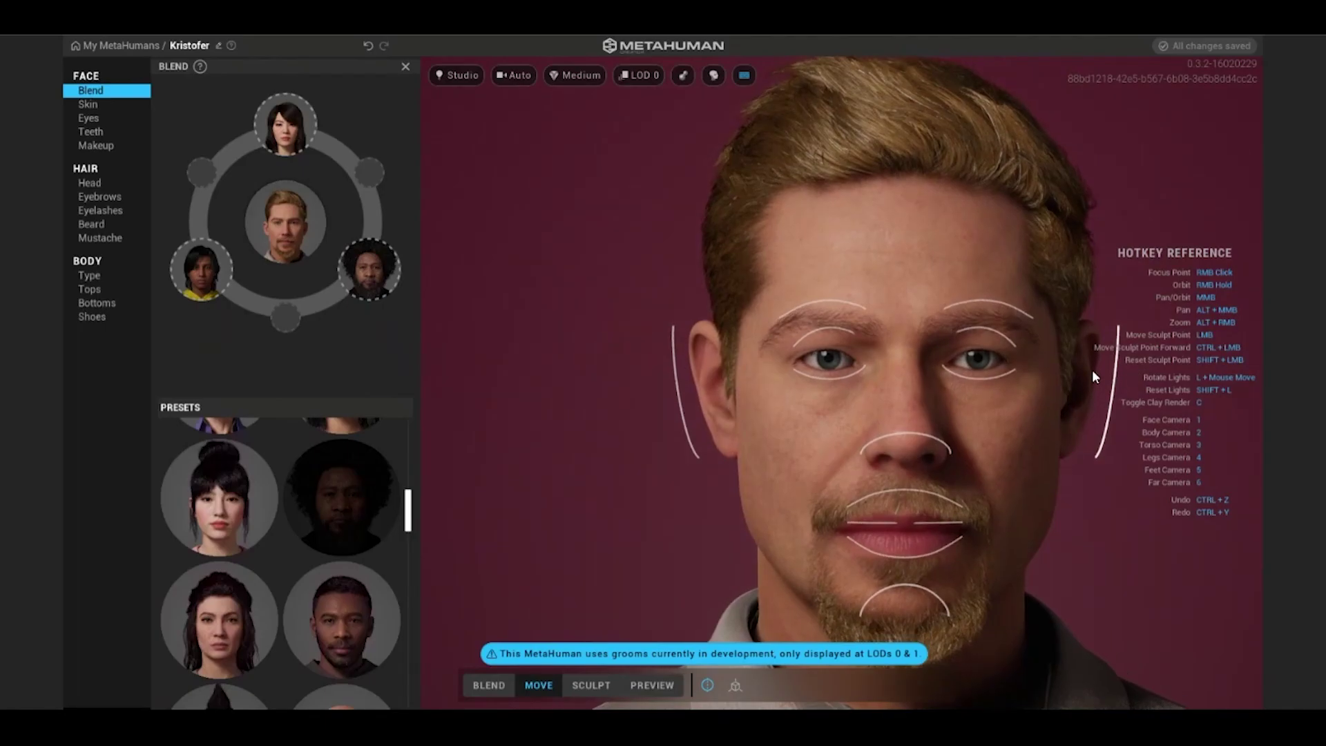
Switch to Sculpt mode and examine the control points around the eye, mouth and jaw.
left_click(591, 685)
scroll(995, 563, "up", 5)
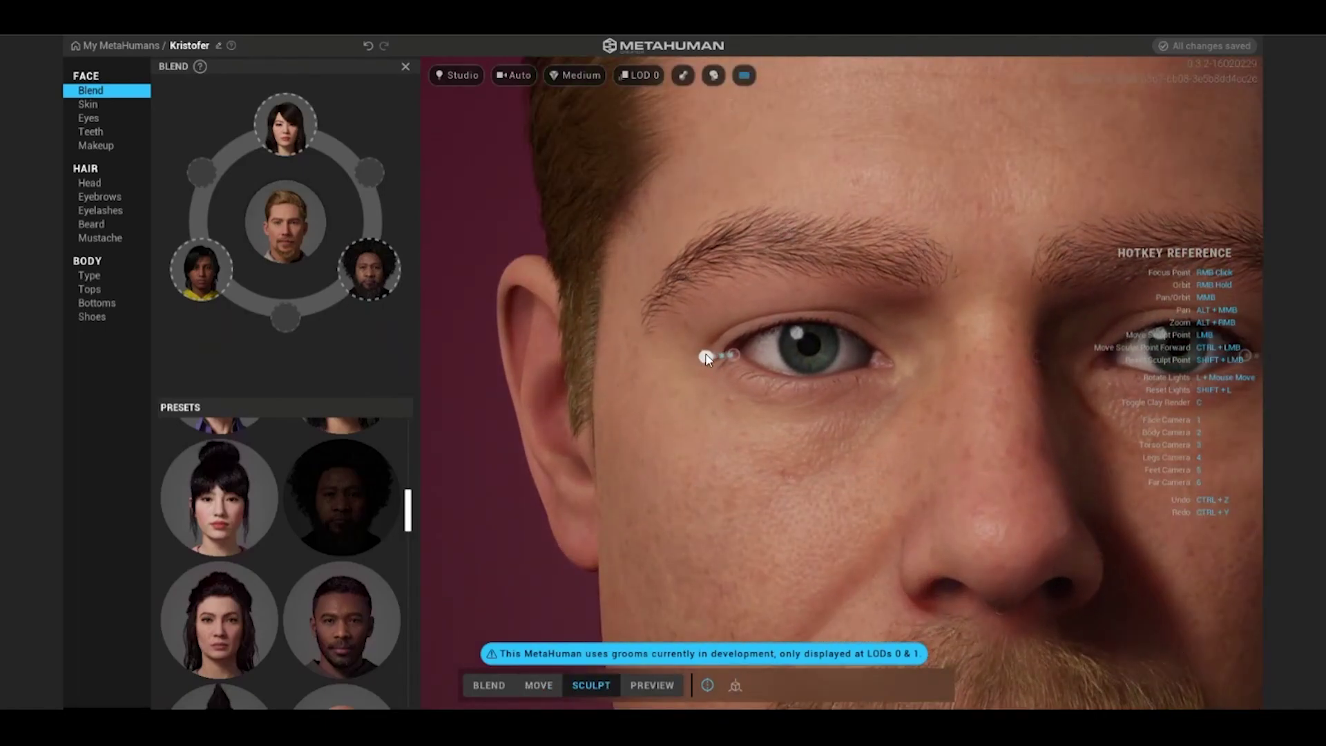
scroll(727, 473, "down", 3)
right_click_drag(769, 467, 840, 524)
scroll(766, 543, "down", 3)
mouse_move(760, 537)
right_mouse_down()
mouse_move(988, 538)
mouse_move(931, 558)
mouse_move(465, 561)
right_mouse_up()
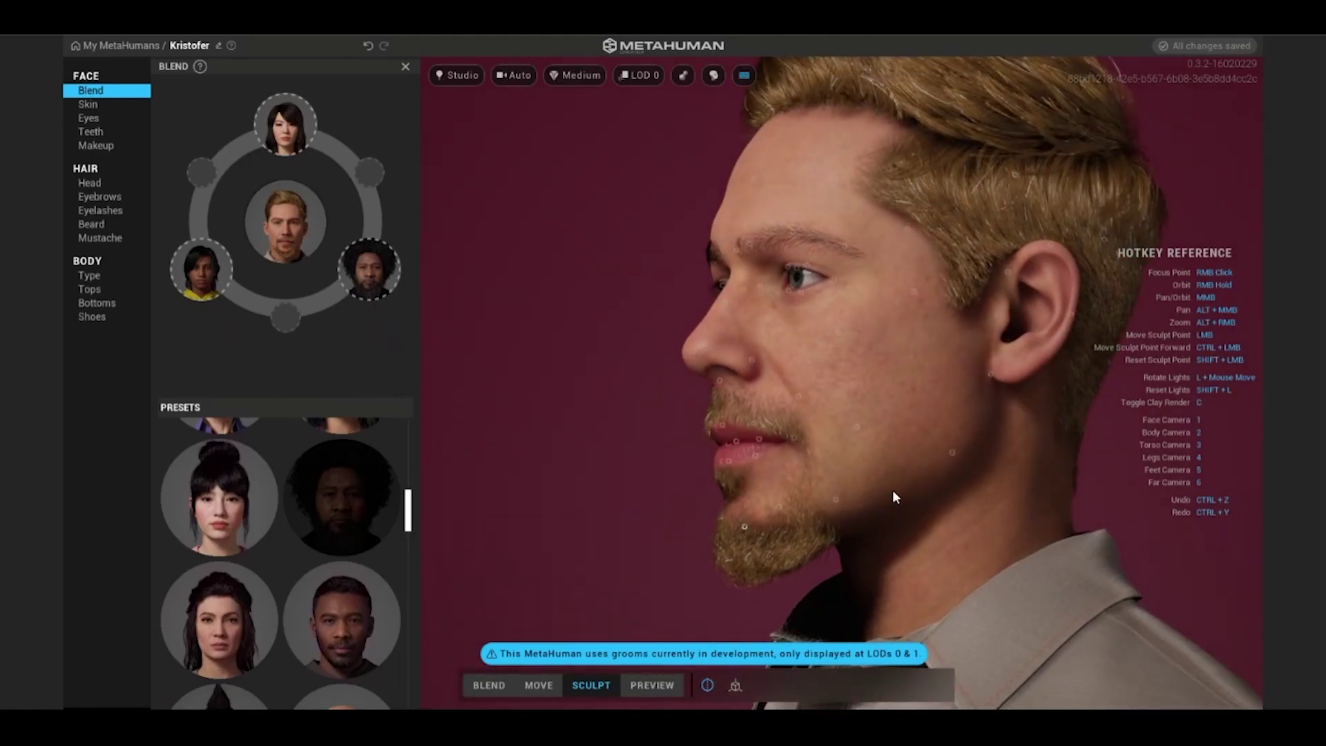
Set the skin color to a medium reddish tone at U 0.48 and V 0.33.
right_click_drag(663, 388, 1035, 409)
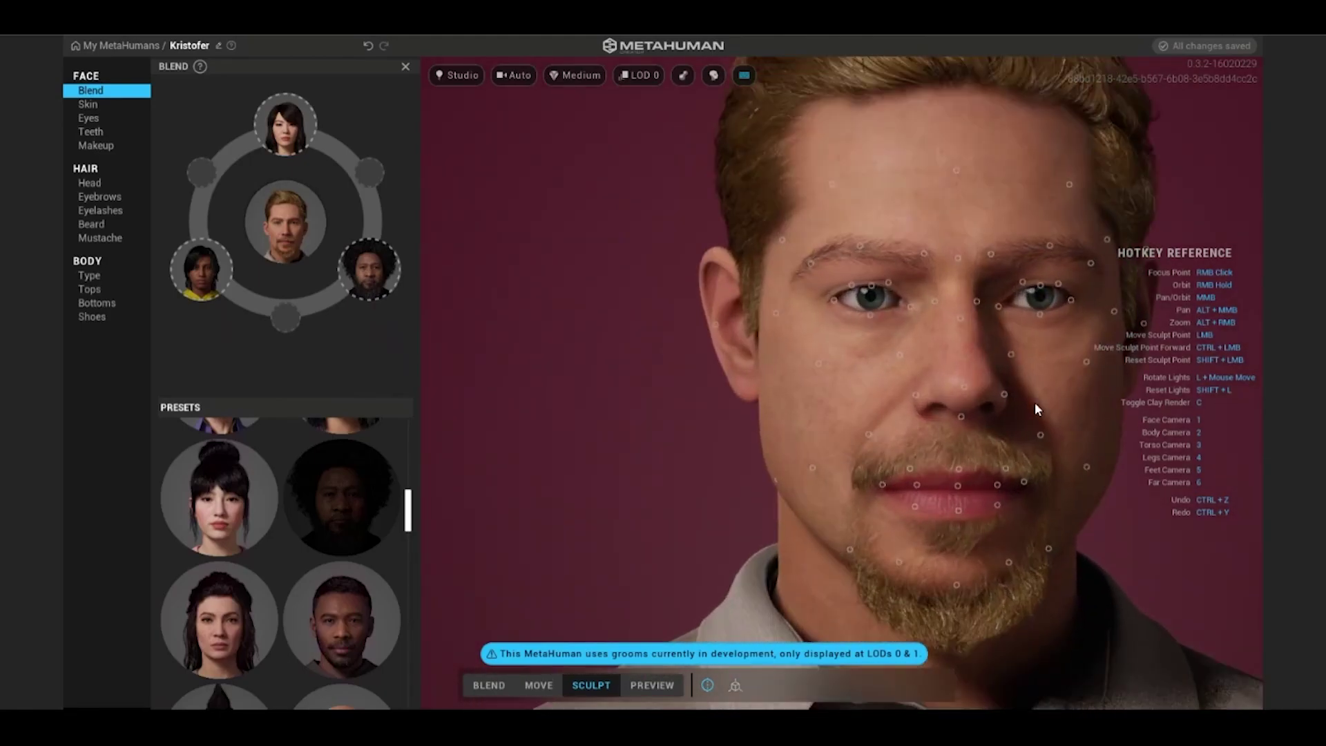
mouse_move(922, 454)
right_mouse_down()
mouse_move(951, 367)
mouse_move(669, 334)
right_mouse_up()
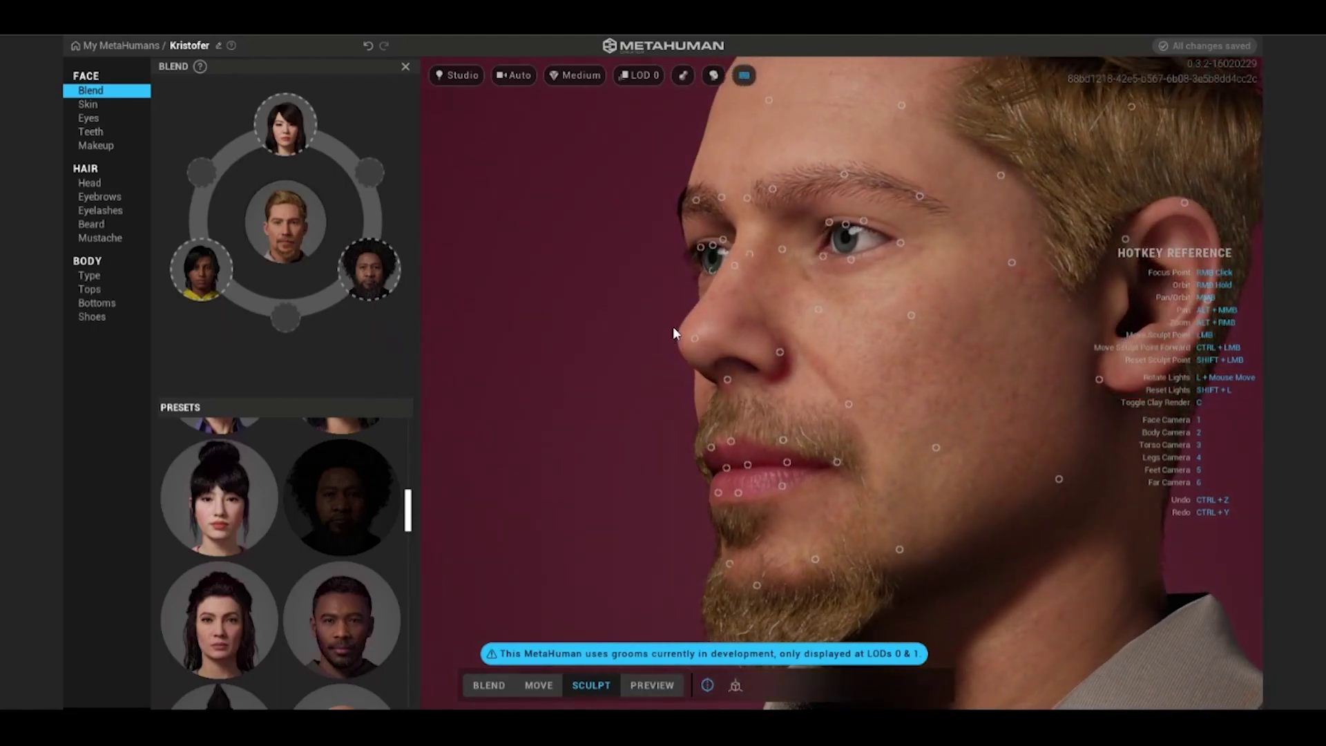
left_click(95, 109)
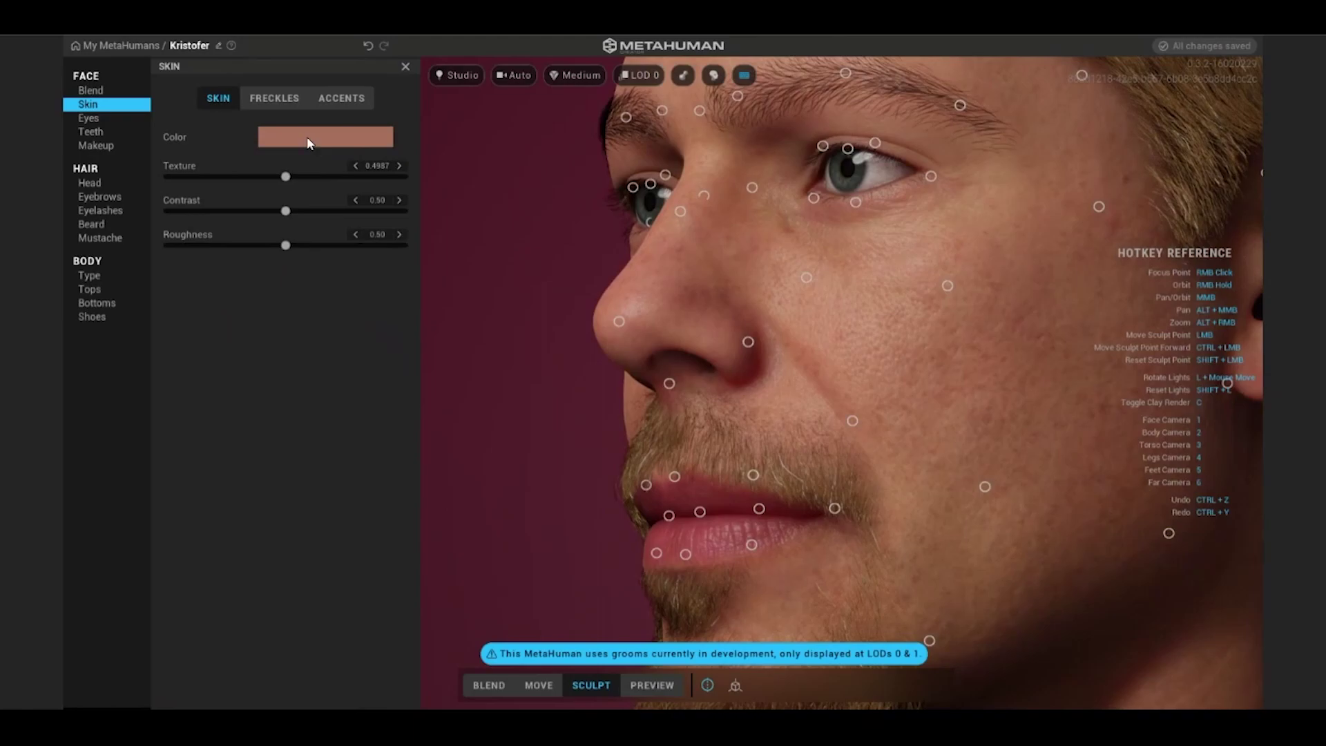
left_click(325, 137)
left_click_drag(348, 198, 285, 168)
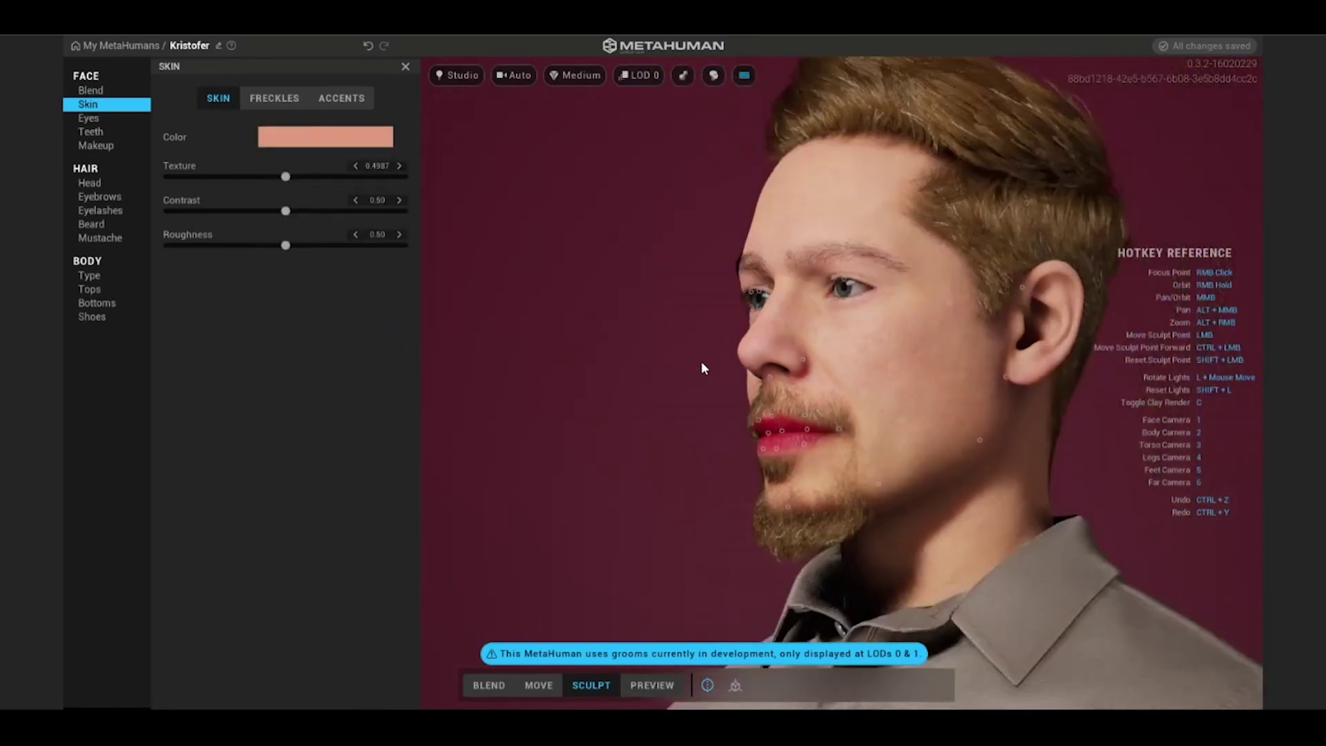
left_click(325, 137)
mouse_move(287, 168)
left_mouse_down()
mouse_move(385, 190)
mouse_move(459, 186)
mouse_move(453, 237)
mouse_move(375, 236)
mouse_move(314, 196)
mouse_move(376, 188)
left_mouse_up()
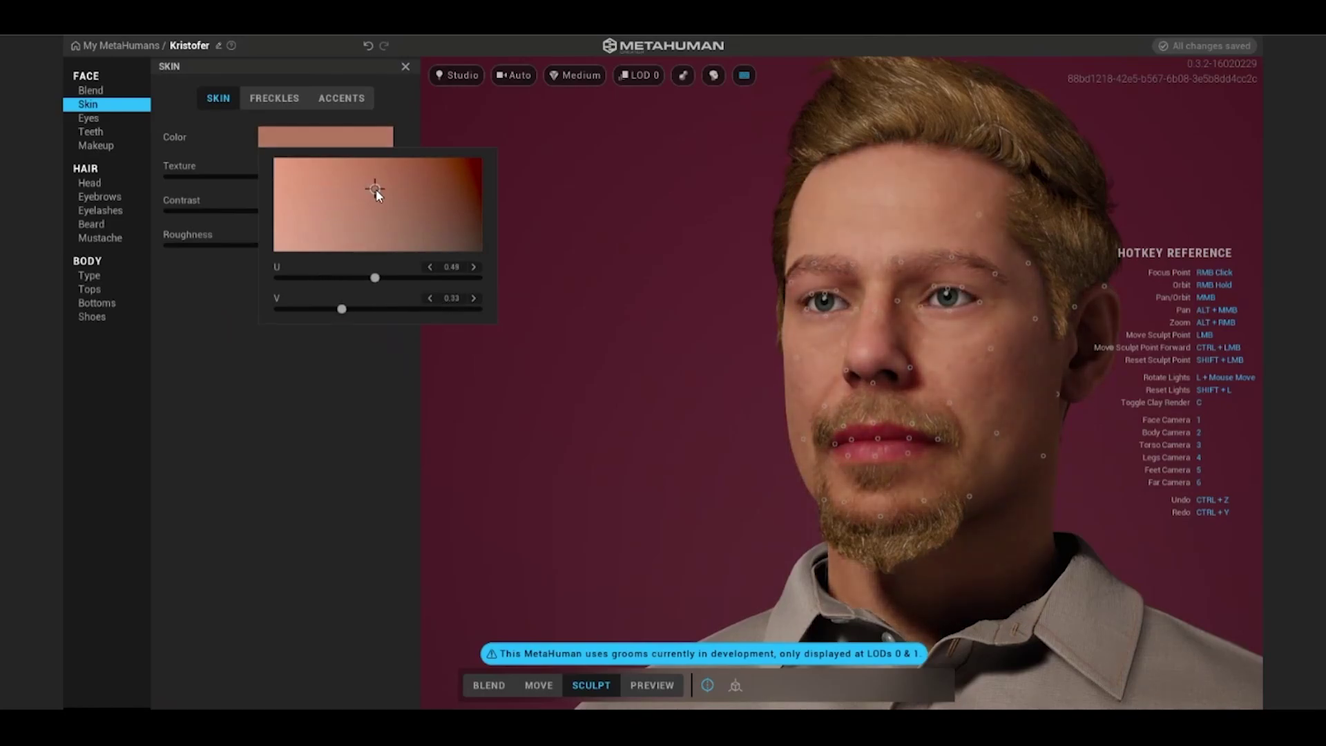
Set the skin texture to 0.6277 and the skin contrast to 1.00.
left_click_drag(286, 177, 208, 178)
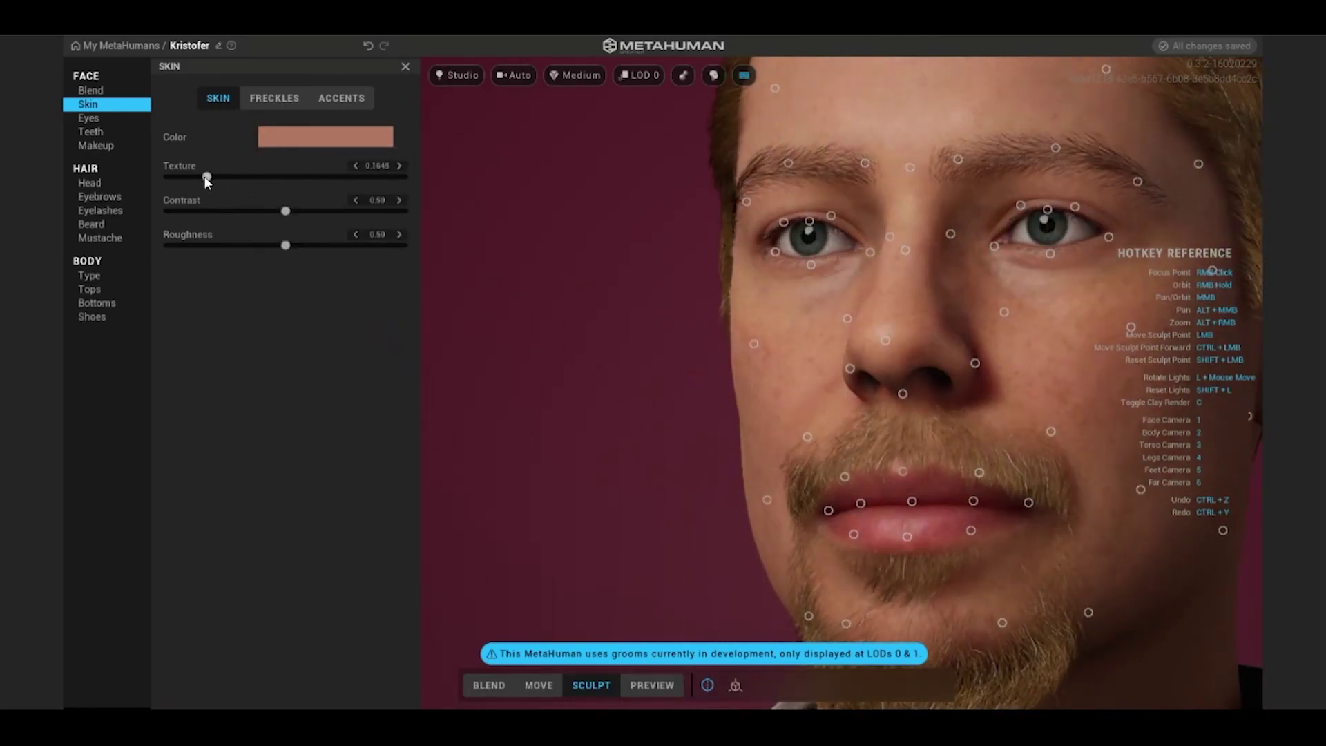
left_click(382, 166)
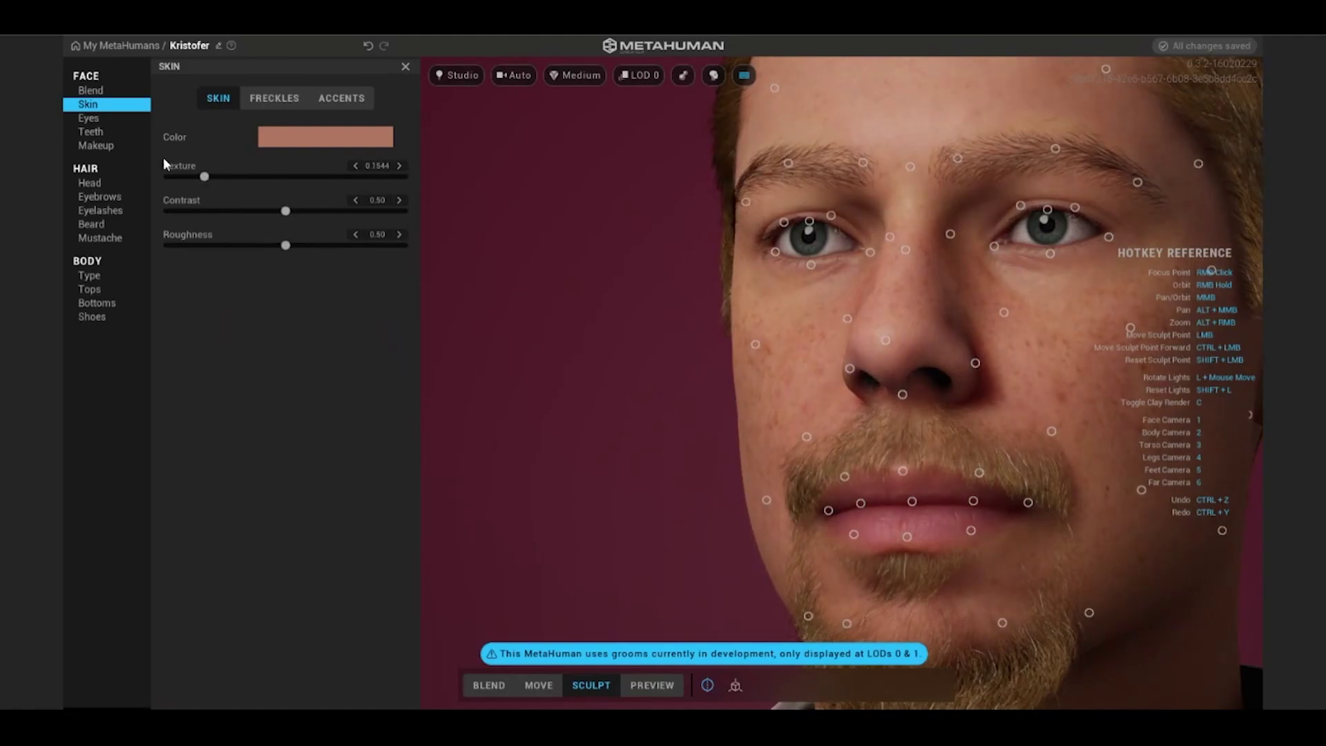
left_click_drag(221, 178, 241, 177)
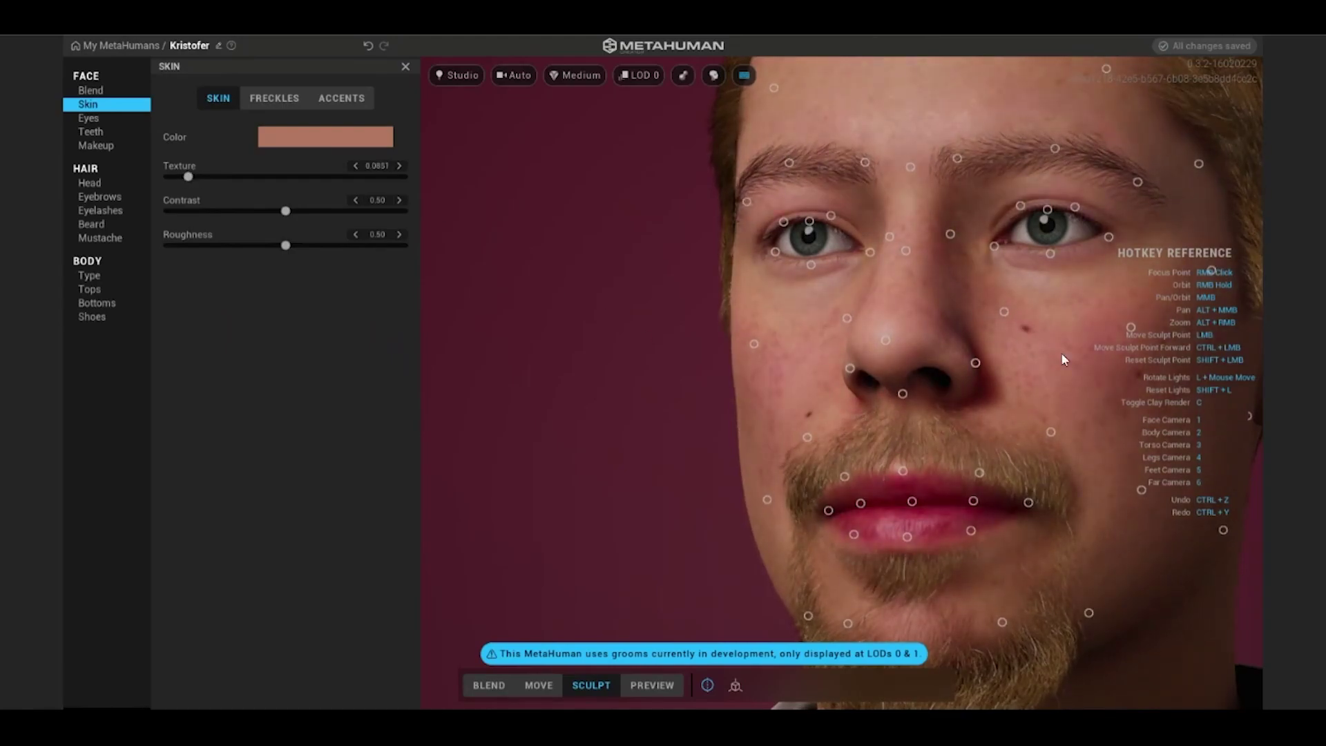
right_click_drag(1028, 342, 886, 369)
scroll(868, 377, "down", 5)
mouse_move(217, 176)
left_mouse_down()
mouse_move(316, 177)
mouse_move(202, 210)
mouse_move(405, 211)
left_mouse_up()
key("1")
right_click_drag(555, 232, 563, 304)
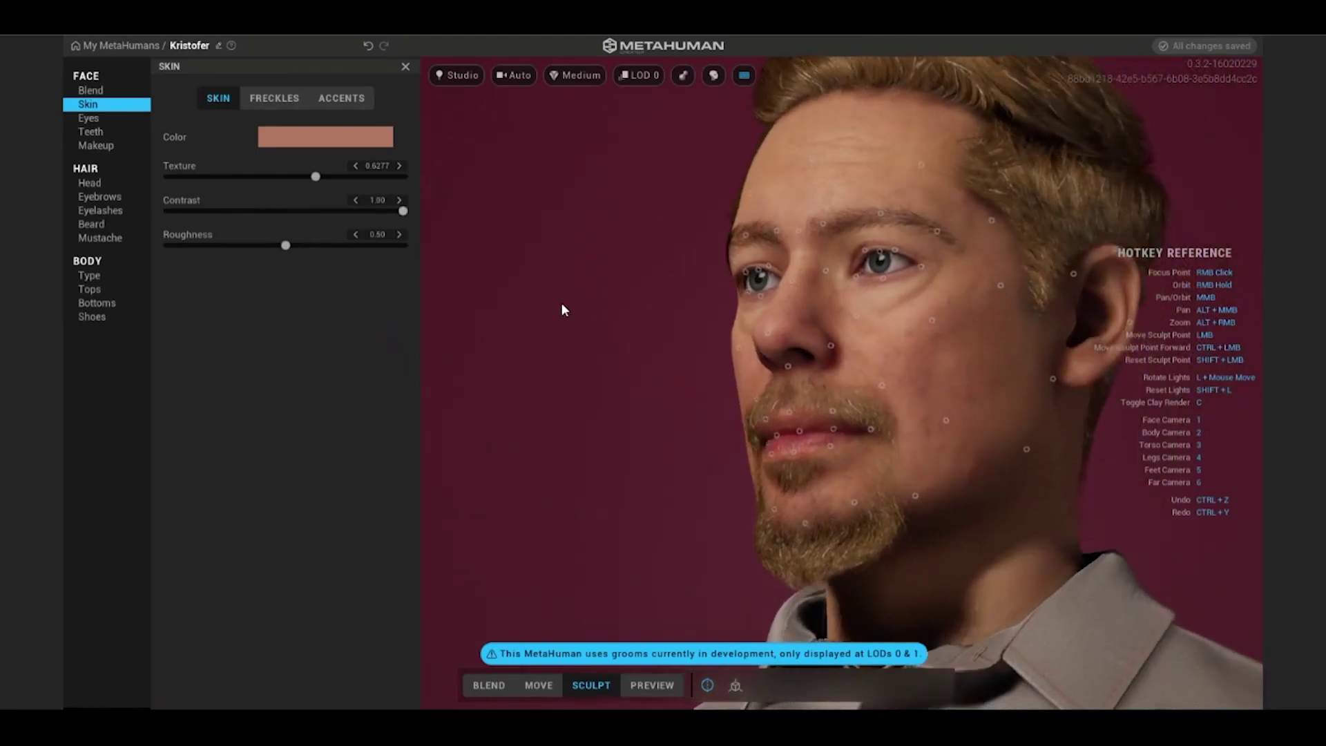
Set the skin contrast to 0.56 and the skin roughness to 0.06.
left_click_drag(404, 211, 182, 245)
scroll(691, 319, "up", 3)
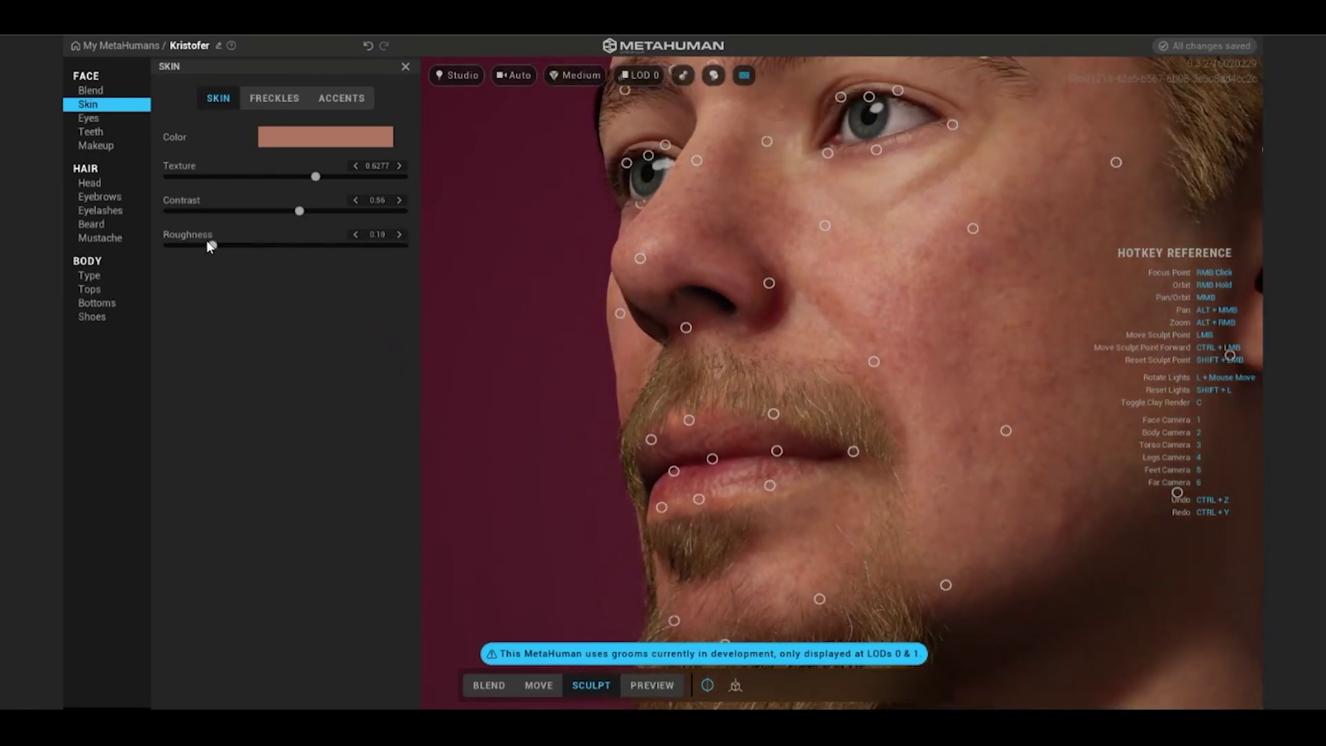
key("1")
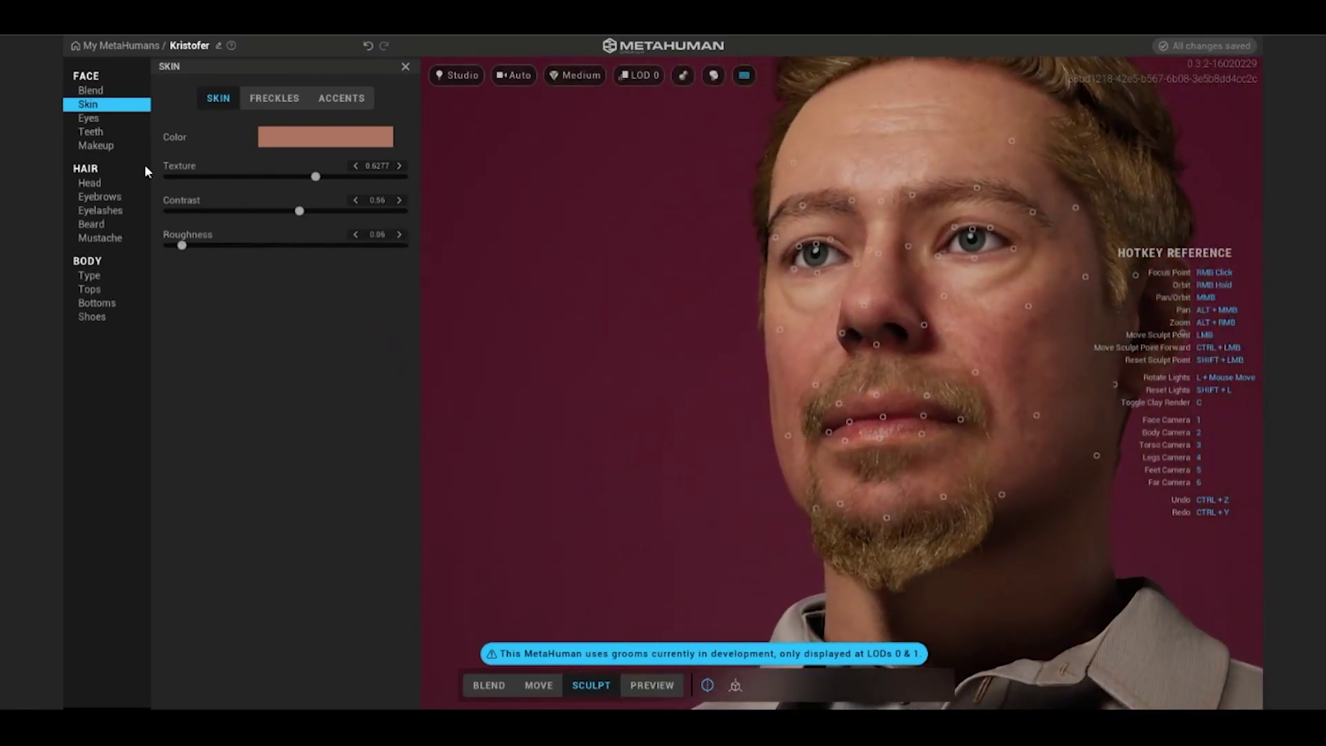
Set the freckles' density to 0.46 and their strength to 0.17.
left_click(250, 97)
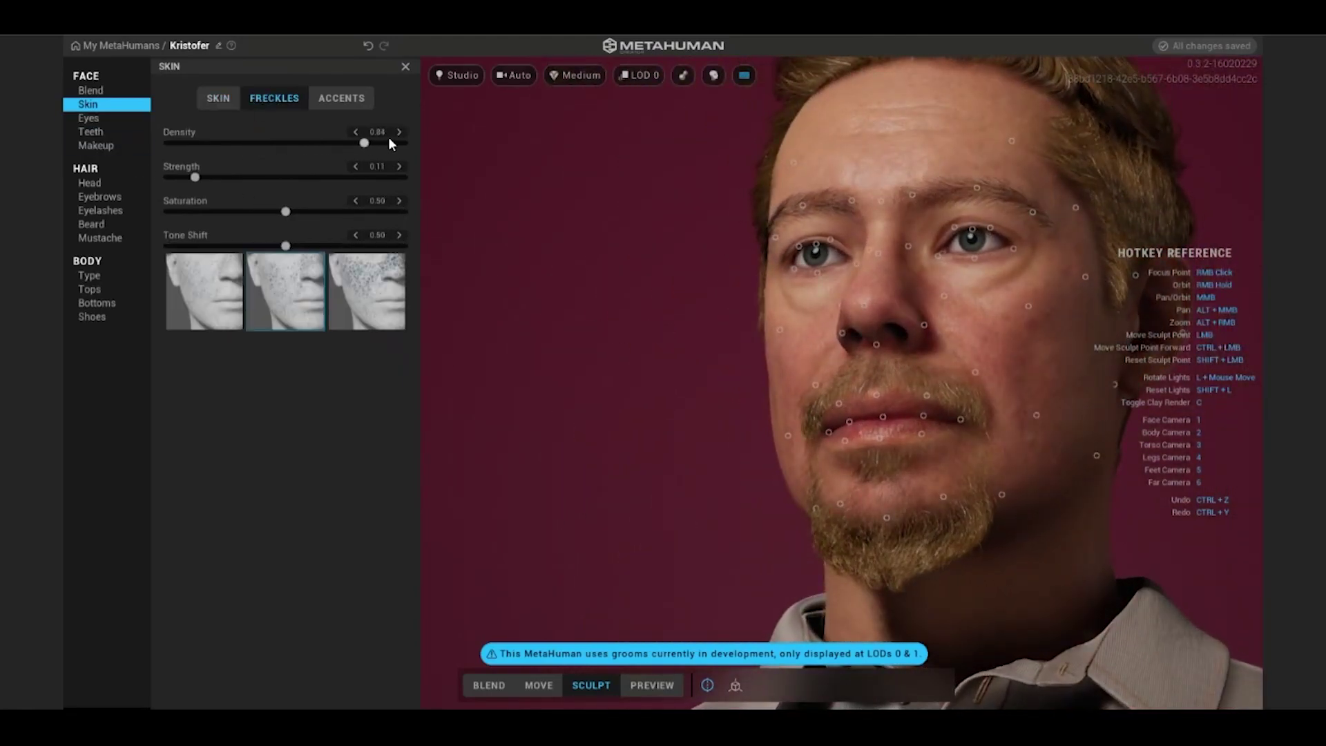
left_click_drag(241, 143, 488, 138)
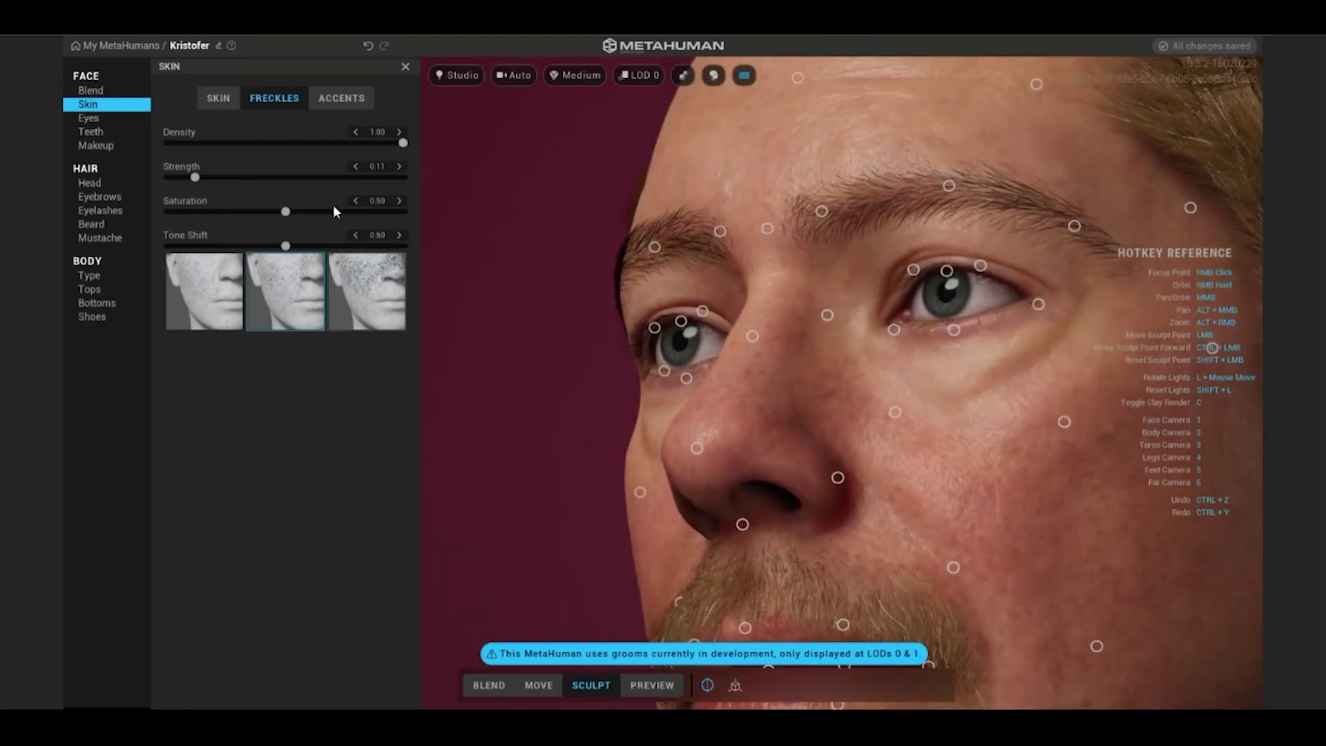
left_click_drag(402, 143, 209, 178)
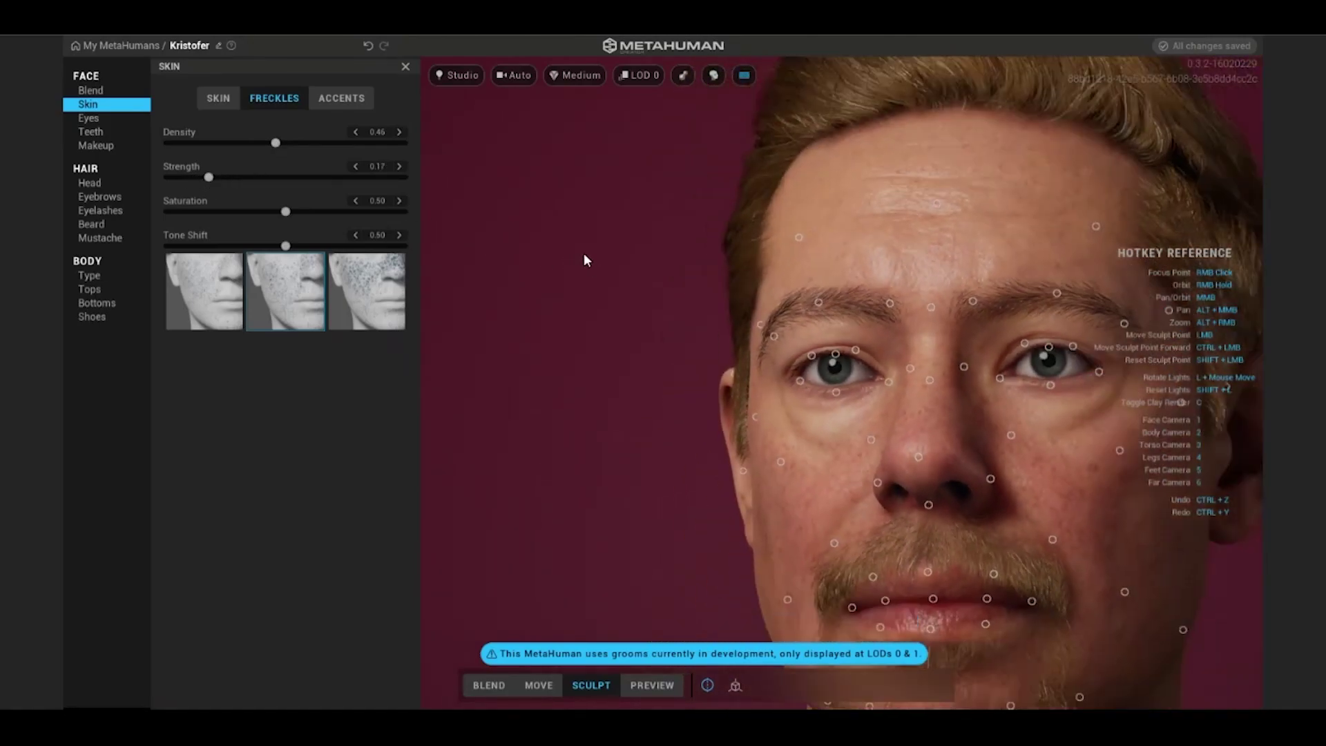
Set the redness of the forehead skin accent to 0.37.
left_click(340, 98)
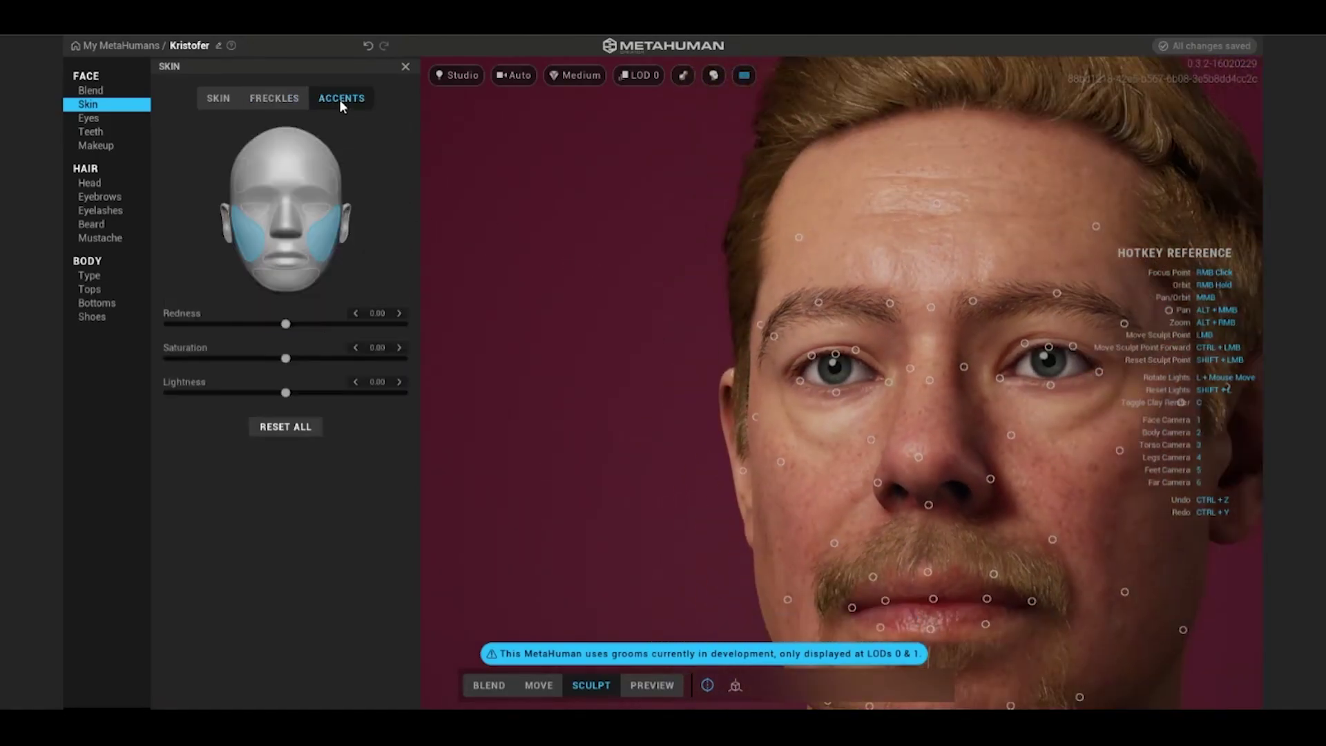
left_click(289, 173)
left_click_drag(286, 323, 352, 319)
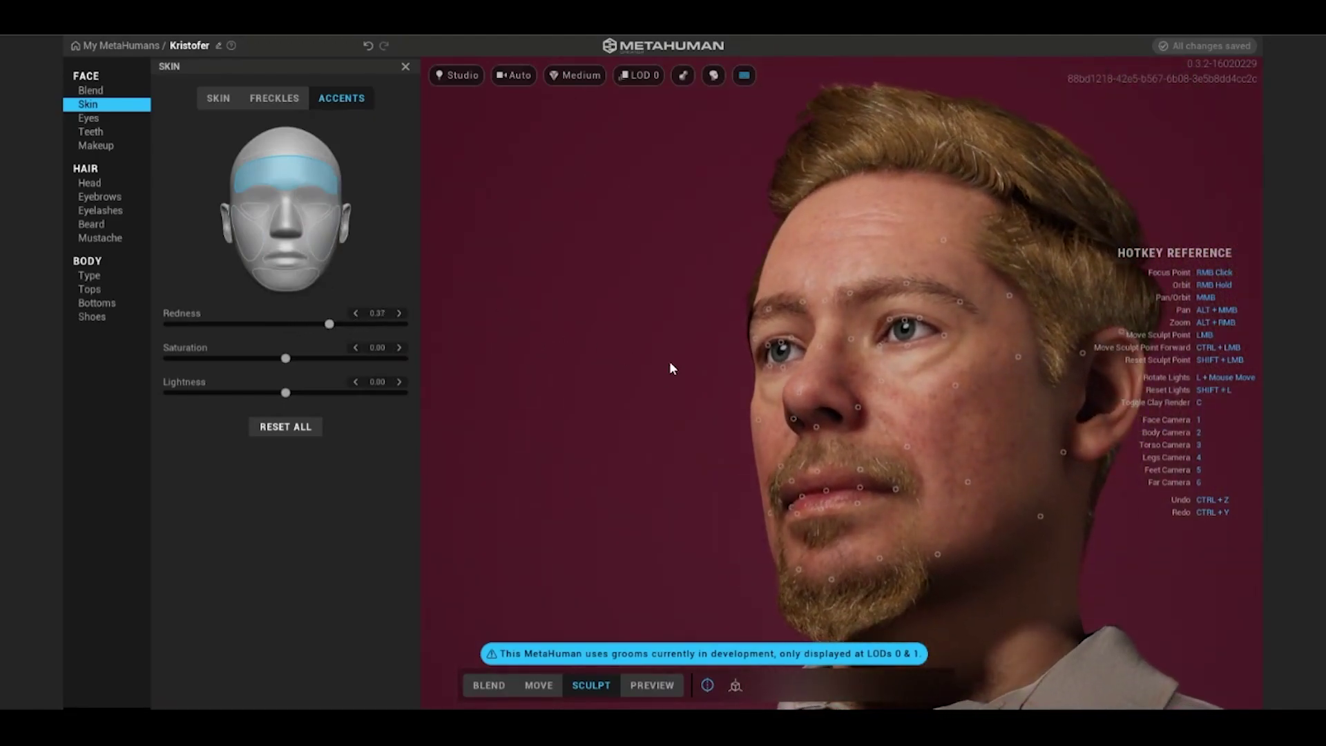
mouse_move(965, 386)
left_mouse_down()
mouse_move(983, 384)
mouse_move(963, 396)
mouse_move(965, 484)
mouse_move(996, 450)
mouse_move(948, 479)
mouse_move(966, 481)
mouse_move(914, 452)
left_mouse_up()
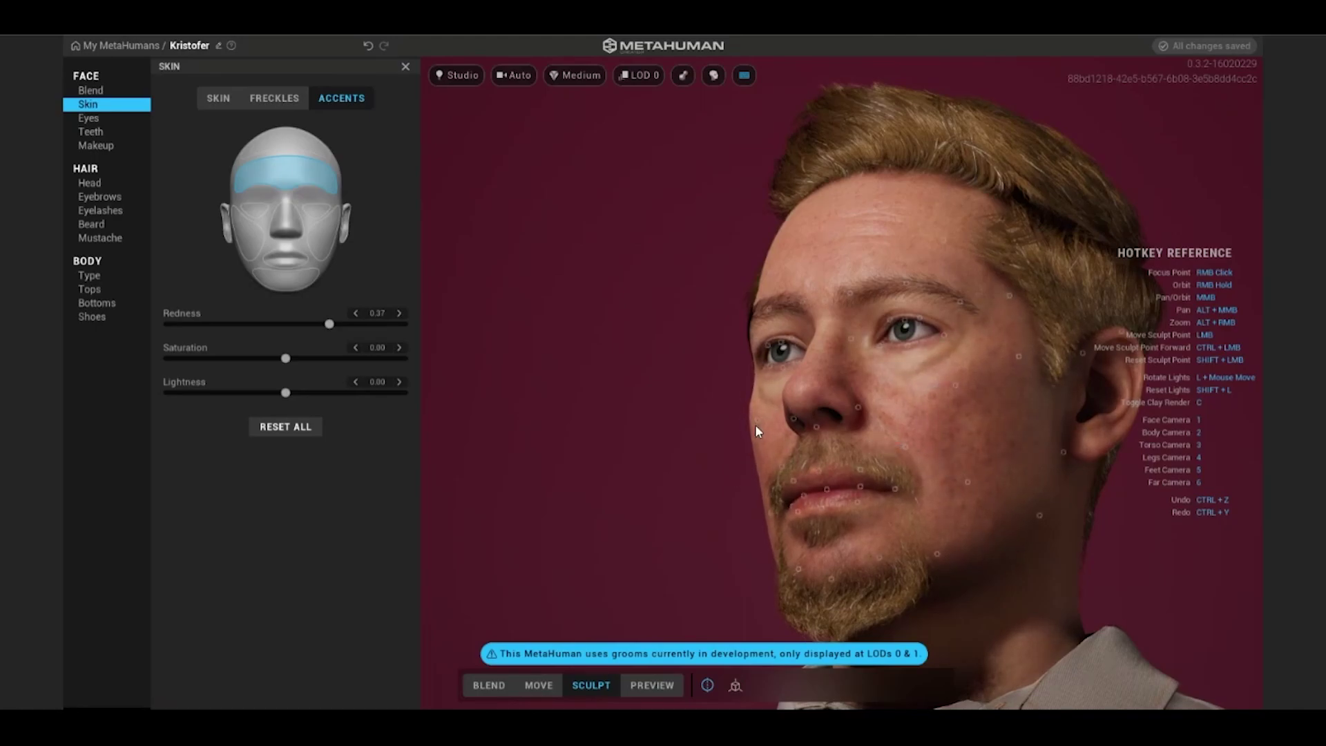
key("1")
Give both irises an olive base color with Radial blending and a color balance smoothness of 0.60.
left_click(88, 117)
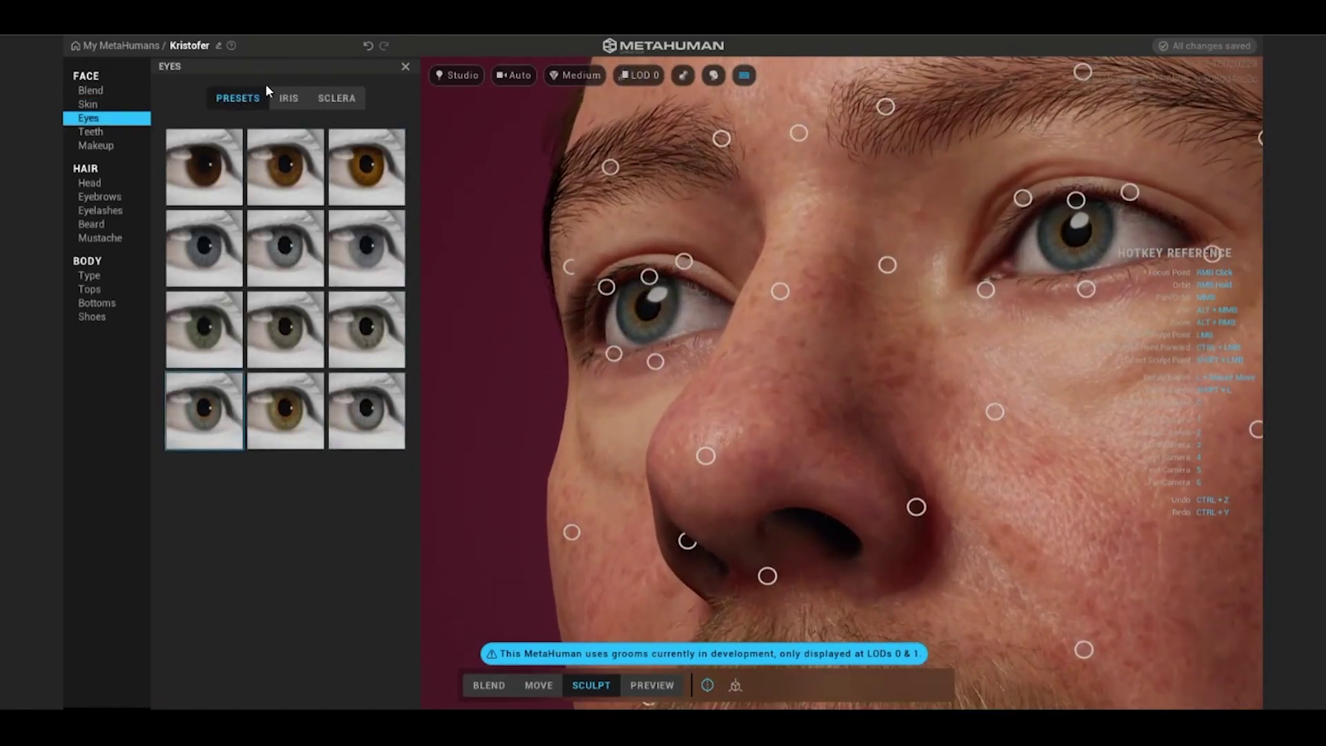
left_click(287, 98)
left_click(318, 139)
left_click(309, 140)
left_click(330, 178)
mouse_move(420, 257)
left_mouse_down()
mouse_move(268, 278)
mouse_move(334, 277)
left_mouse_up()
left_click(312, 245)
left_click(309, 257)
left_click_drag(271, 320, 331, 352)
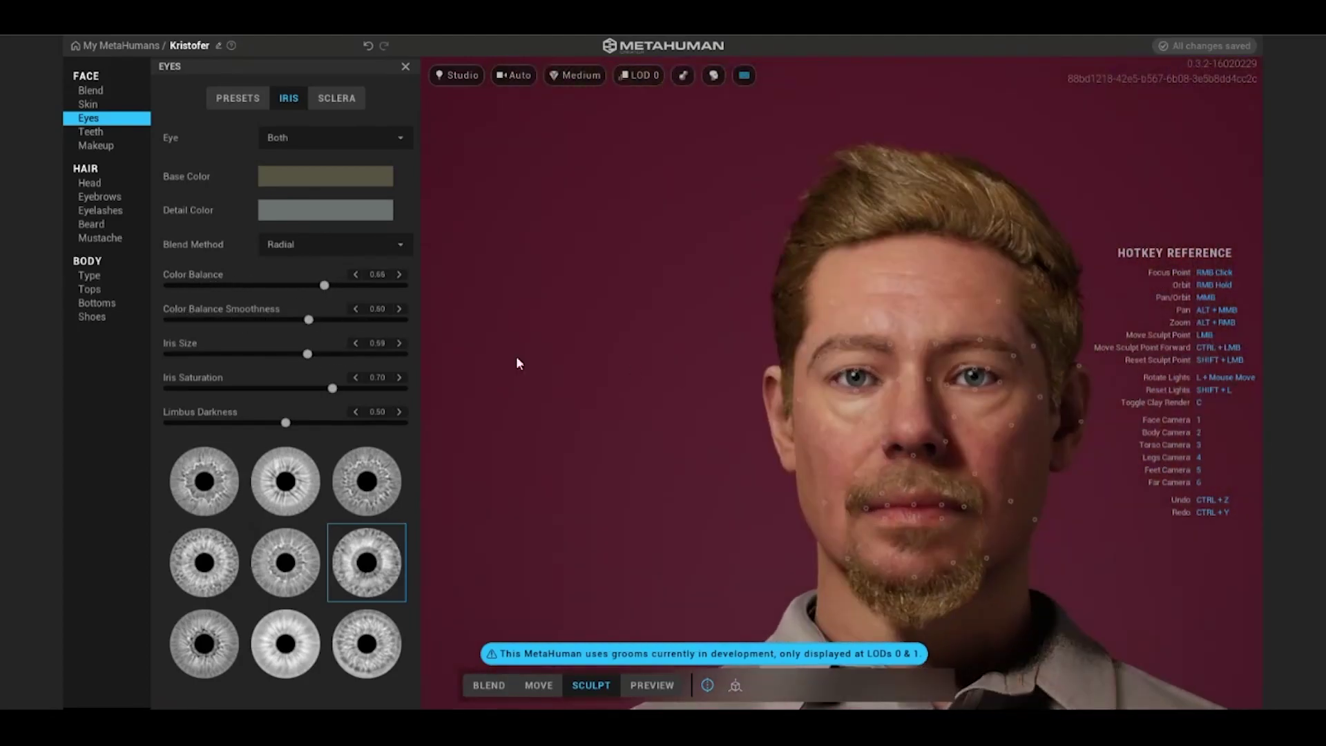
Set the iris size to 0.00, iris saturation to 0.47 and limbus darkness to 0.48.
left_click(168, 353)
left_click_drag(329, 387, 373, 410)
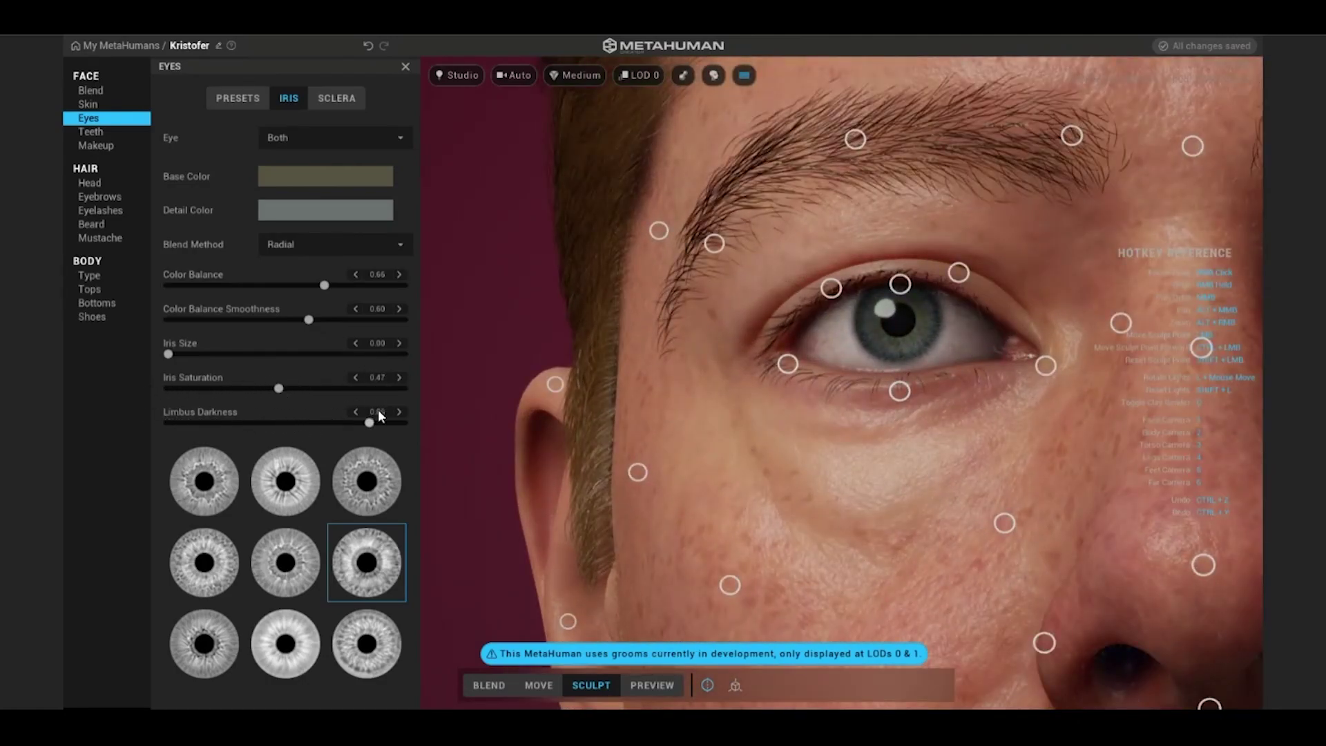
left_click_drag(279, 423, 281, 423)
Choose the third iris pattern in the first row, with a brown base color and Structural blending.
left_click(367, 481)
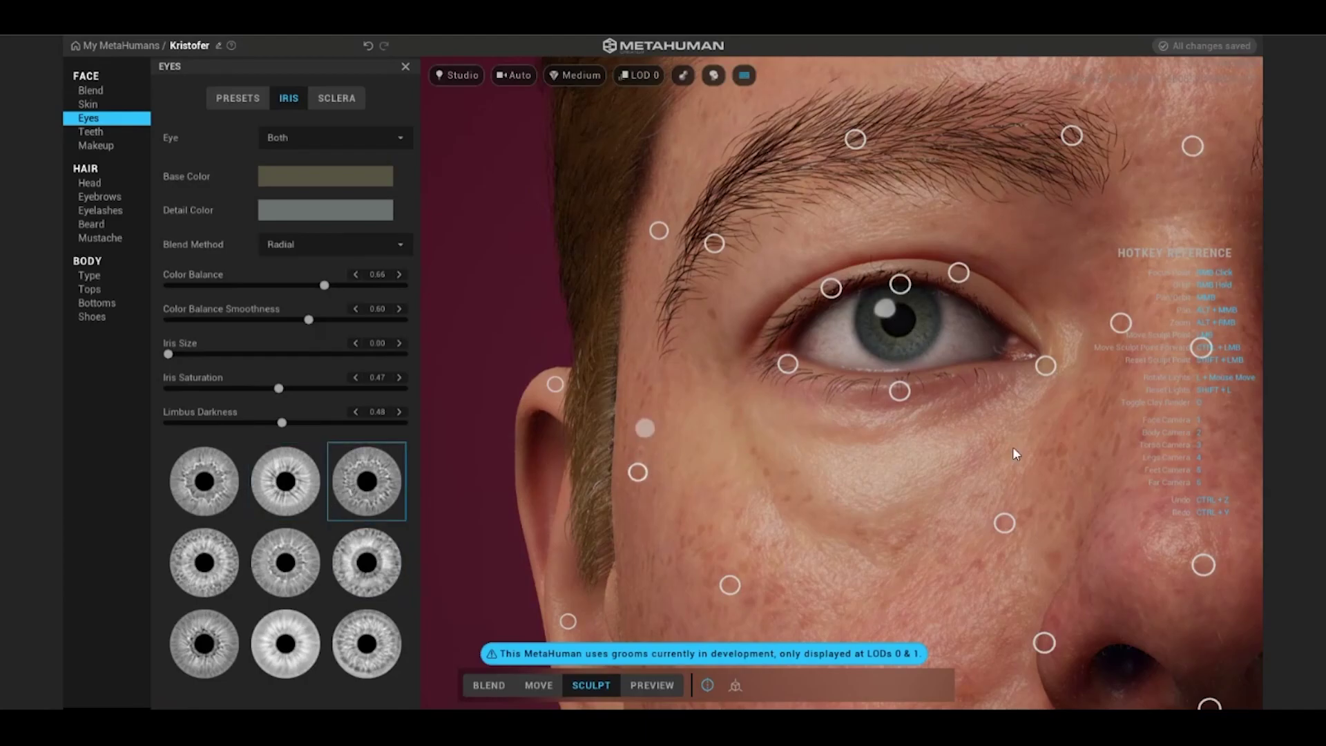
left_click(371, 207)
left_click_drag(371, 202, 429, 246)
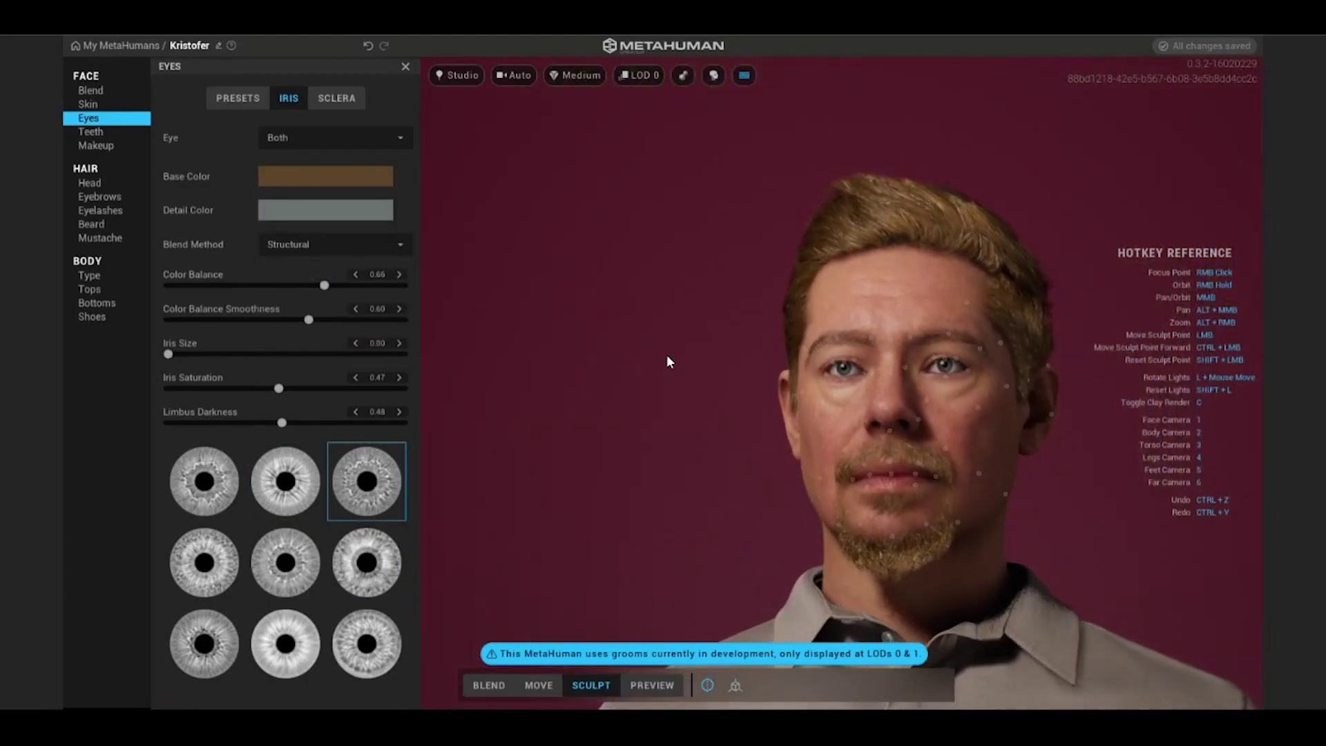
Tint the sclera of both eyes pale peach and set the vascularity to 0.48.
left_click(336, 98)
left_click(325, 176)
left_click(347, 259)
left_click(447, 266)
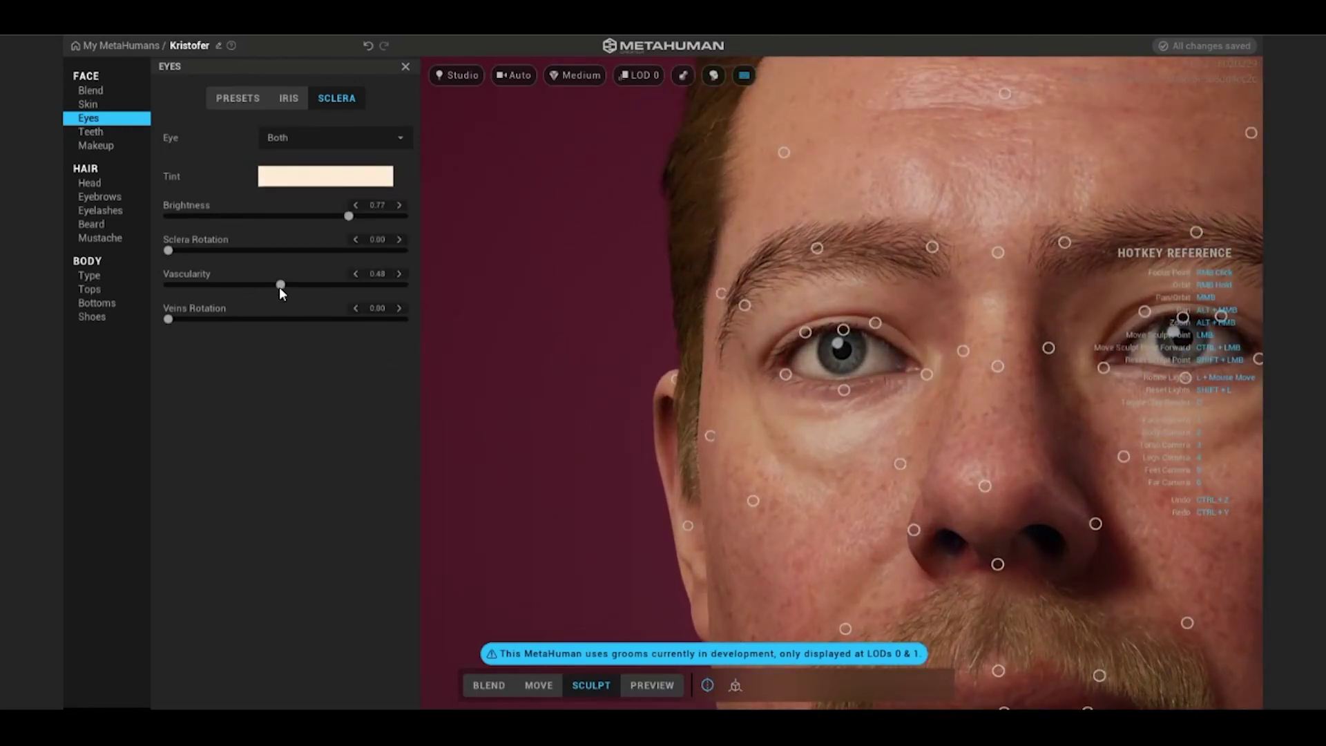
Open the teeth settings and try the shape handles on the upper and lower teeth.
left_click(112, 131)
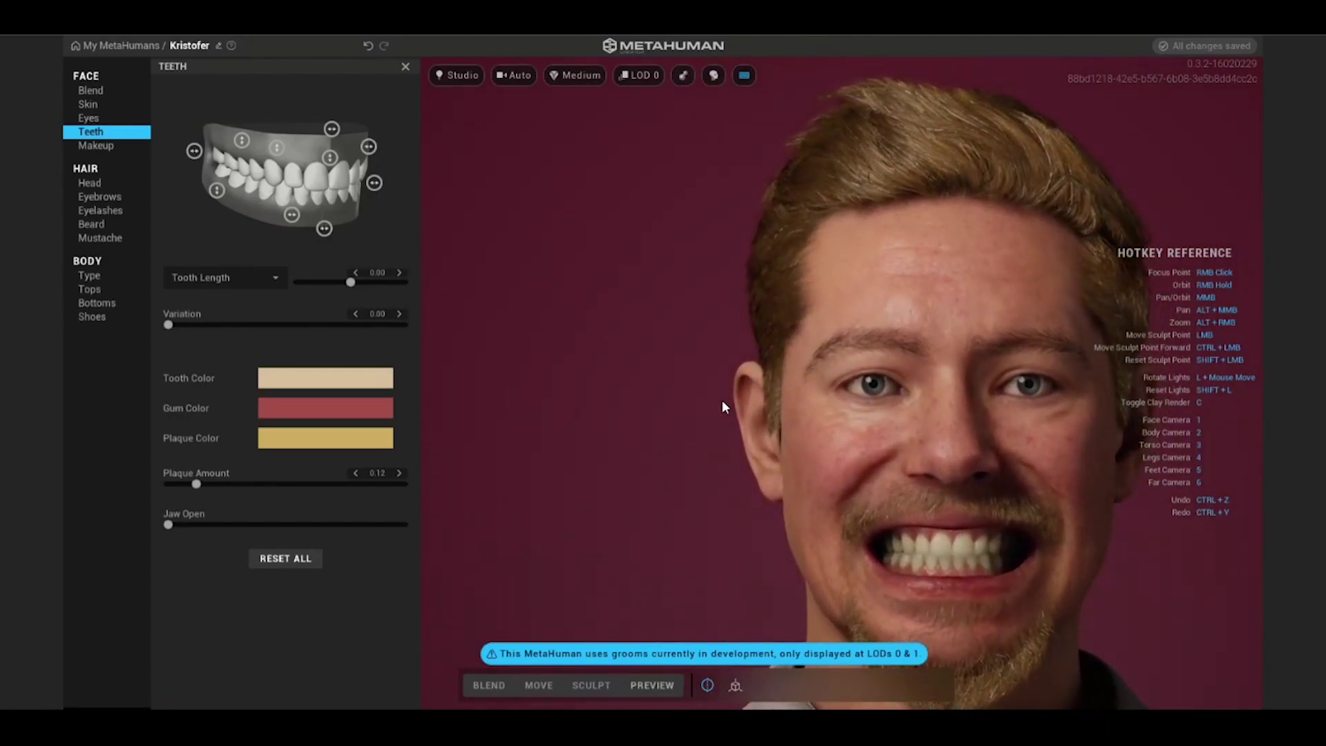
left_click_drag(329, 157, 324, 208)
left_click_drag(332, 129, 249, 150)
left_click_drag(366, 147, 384, 151)
left_click_drag(324, 228, 302, 223)
left_click(292, 214)
left_click_drag(216, 190, 212, 195)
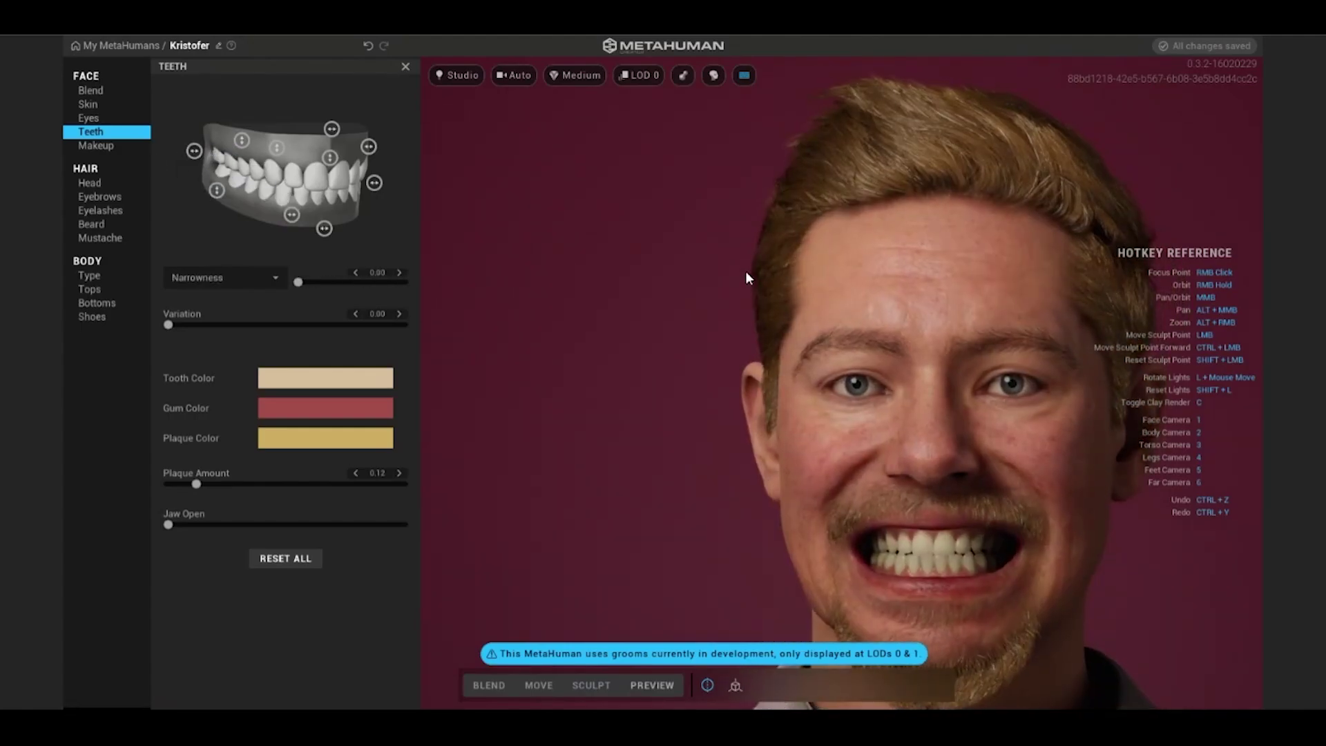
Set the teeth variation to 0.64 and the tooth color to U 0.19 and V 0.61.
left_click_drag(168, 325, 318, 326)
left_click(332, 384)
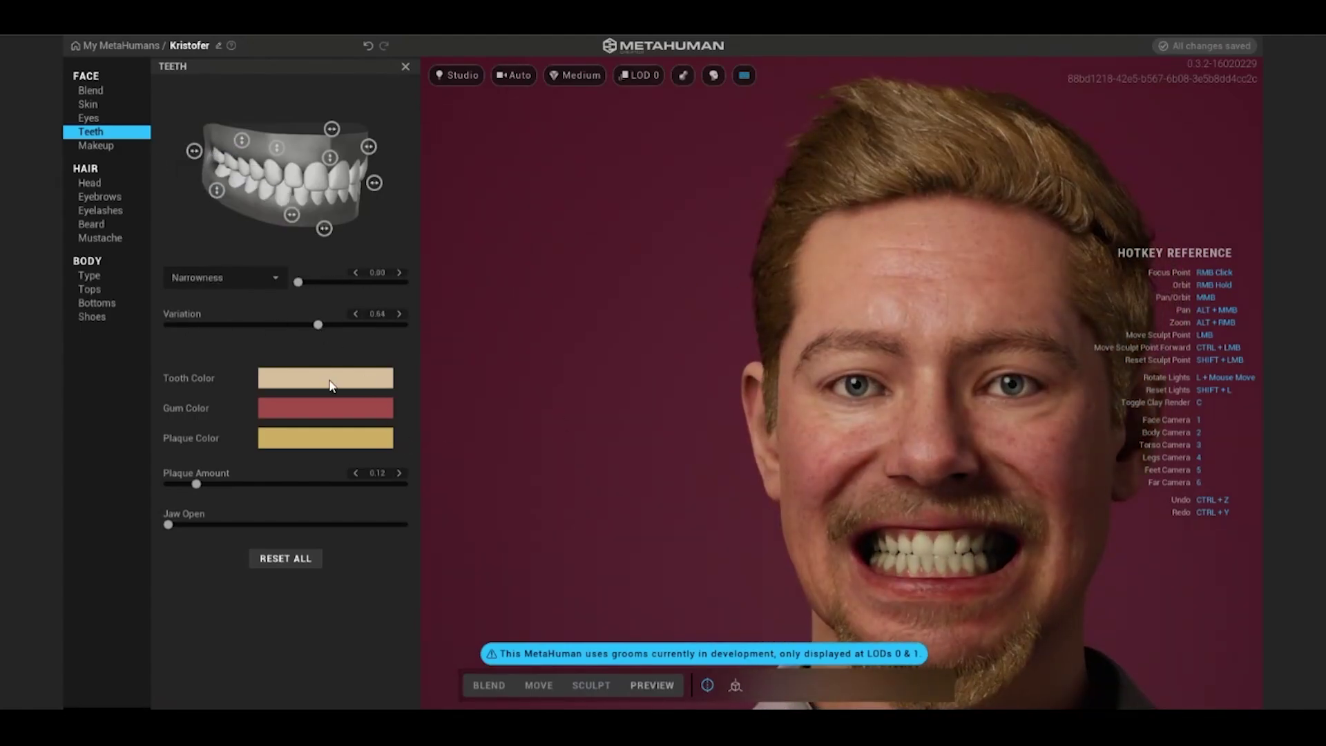
left_click(308, 460)
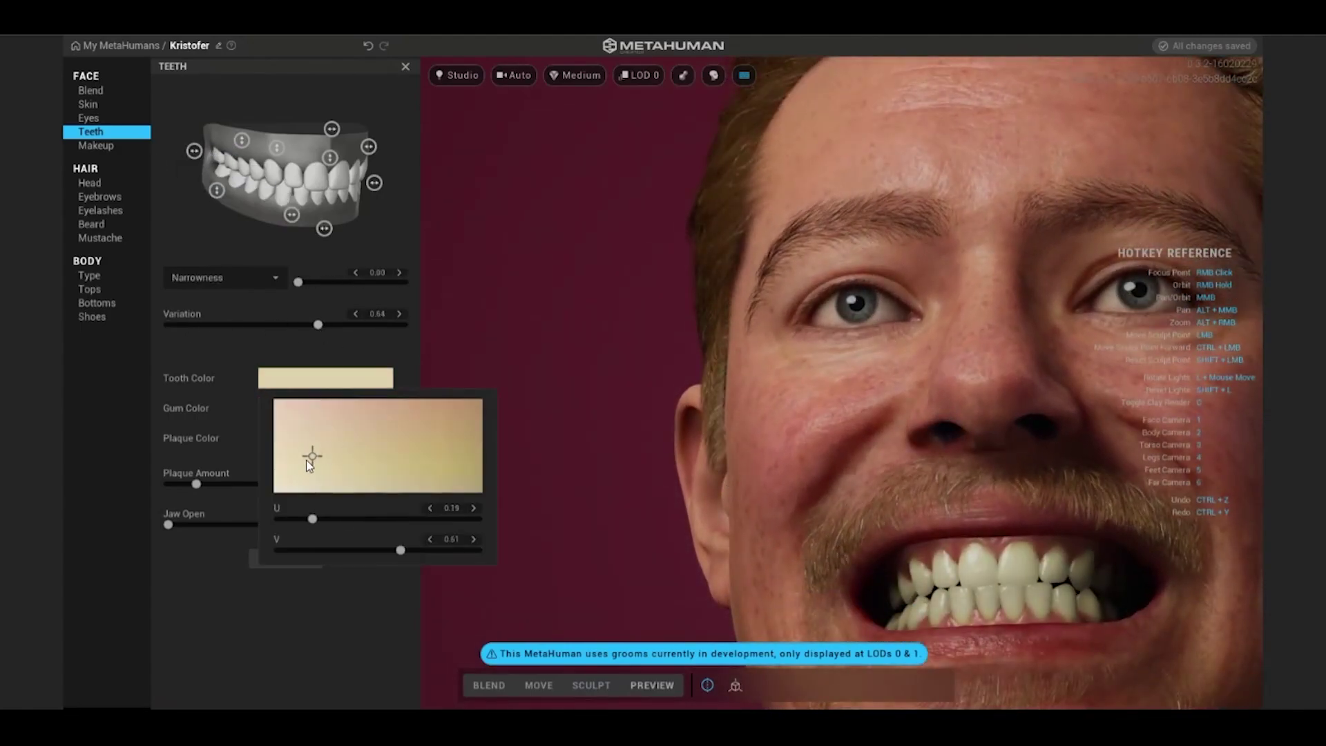
Shift the gum color to a lighter brownish red and set the plaque amount to 0.23.
left_click(333, 408)
left_click_drag(364, 458, 349, 456)
left_click_drag(197, 484, 221, 484)
mouse_move(168, 524)
left_mouse_down()
mouse_move(365, 525)
mouse_move(168, 524)
left_mouse_up()
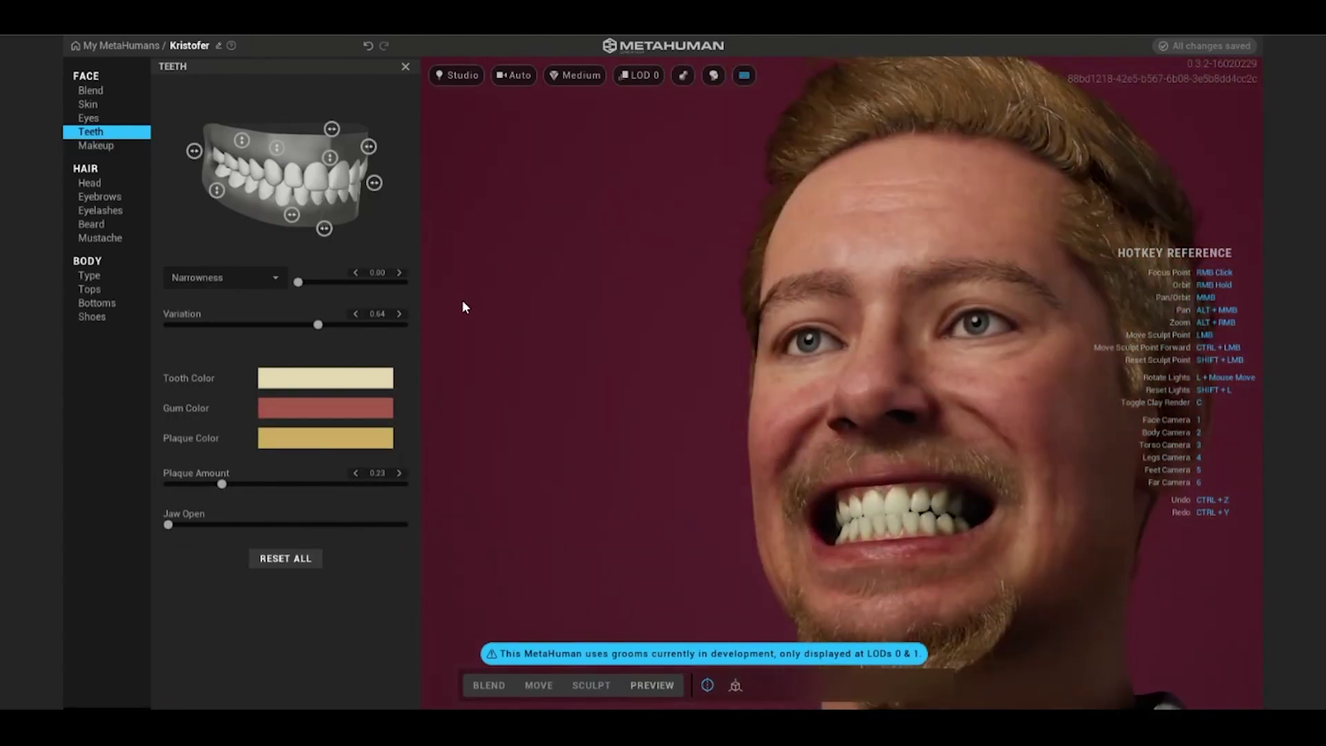
Apply the heavy black liner eye makeup style and color its shadow pink-red F90023.
left_click(95, 146)
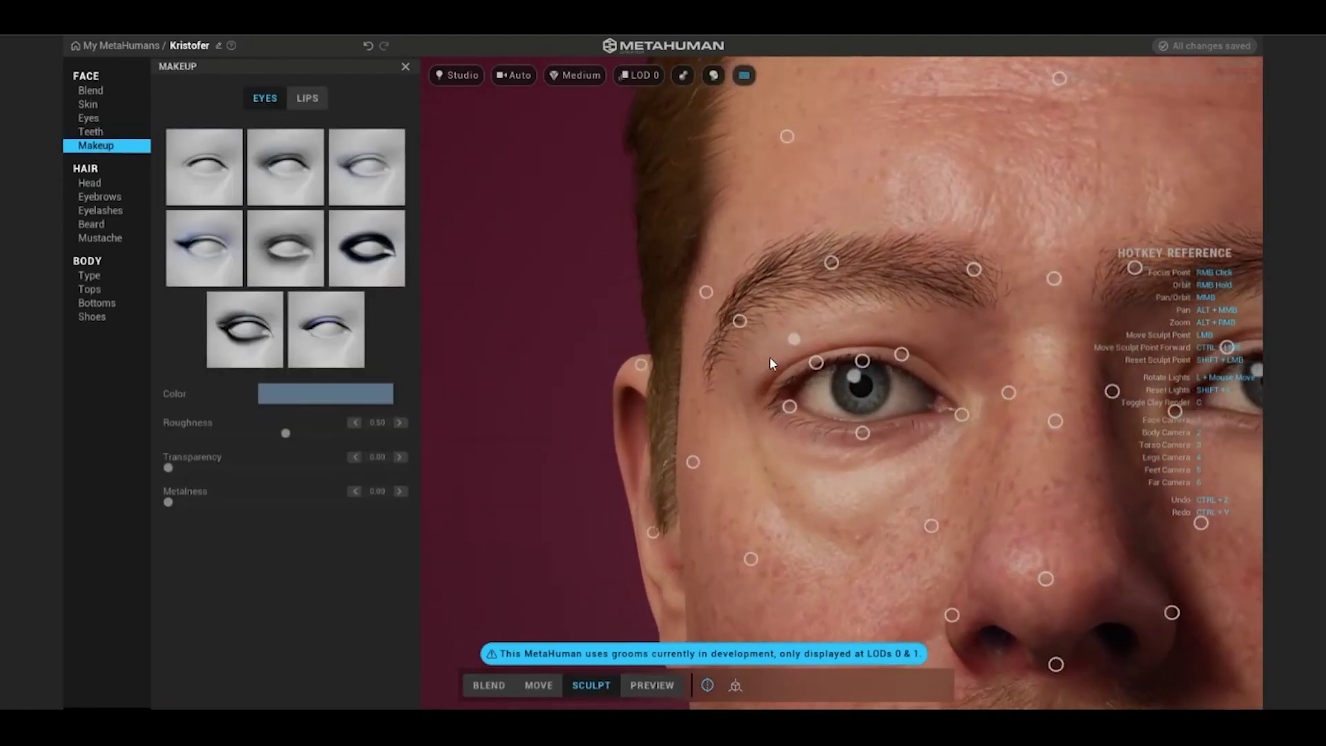
left_click(366, 248)
left_click(326, 393)
mouse_move(398, 448)
left_mouse_down()
mouse_move(419, 487)
mouse_move(404, 470)
mouse_move(478, 463)
left_mouse_up()
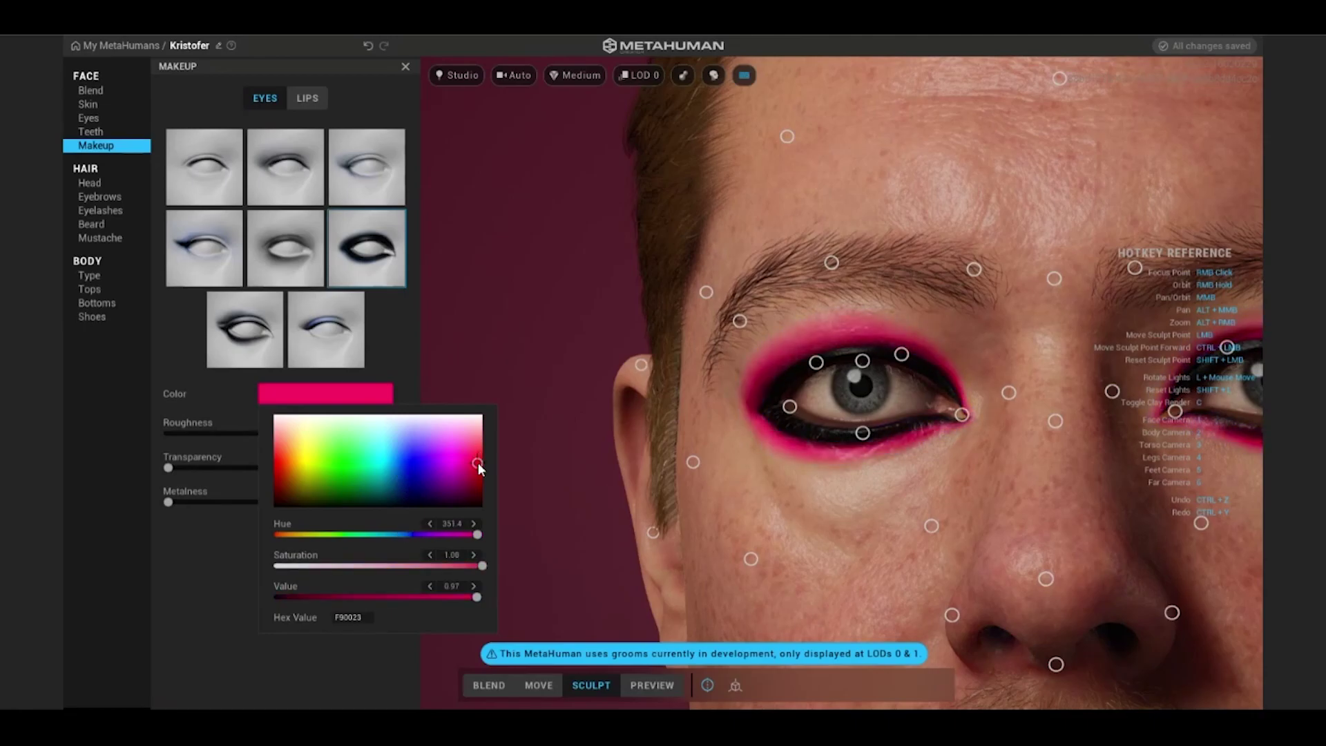
Change the eye makeup color to dark red.
left_click(569, 413)
left_click(301, 392)
left_click(480, 494)
left_click(540, 404)
Try the eye makeup with roughness 0.04, transparency 0.31 and metalness 0.59, and remove the makeup from the eyes.
mouse_move(285, 433)
left_mouse_down()
mouse_move(155, 432)
mouse_move(413, 433)
left_mouse_up()
key("1")
left_click(203, 468)
left_click_drag(203, 468, 241, 467)
left_click_drag(403, 433, 177, 433)
left_click(218, 188)
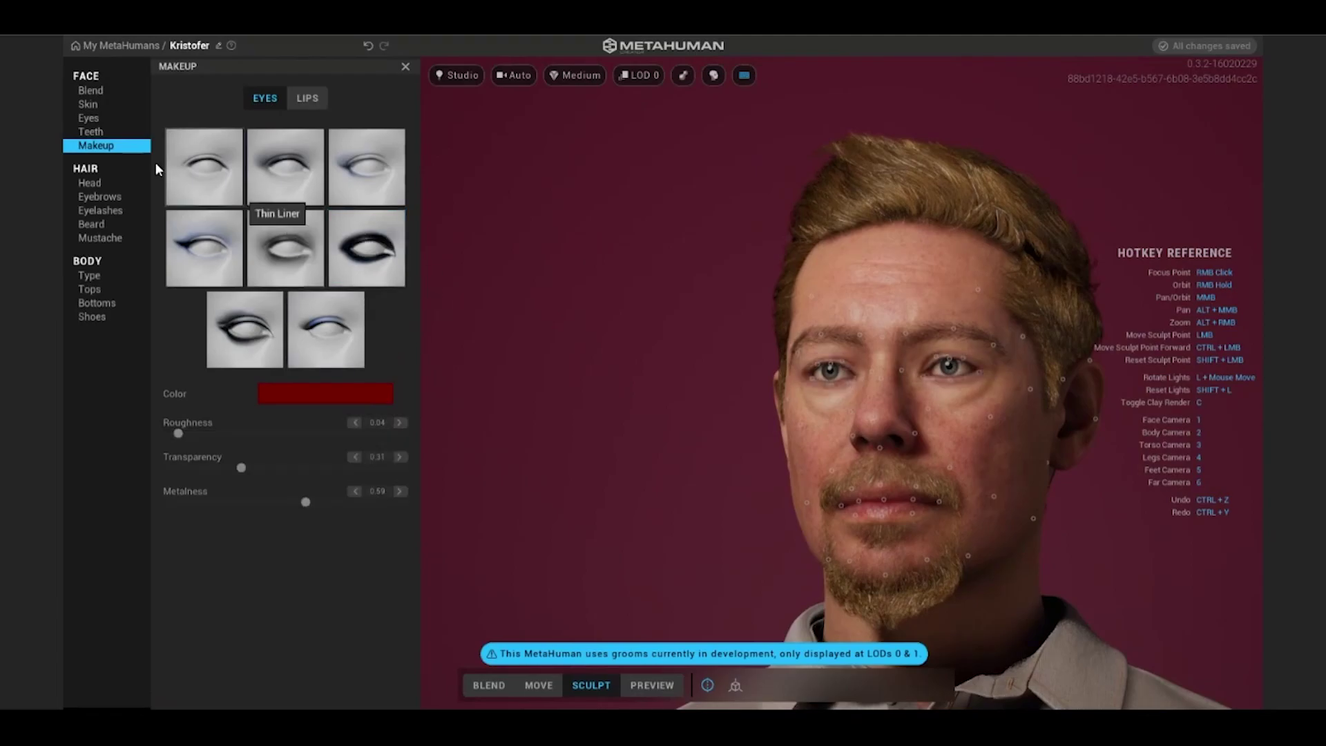
Try the deep red lip makeup styles on the lips and return them to no lip makeup.
left_click(311, 95)
left_click(376, 179)
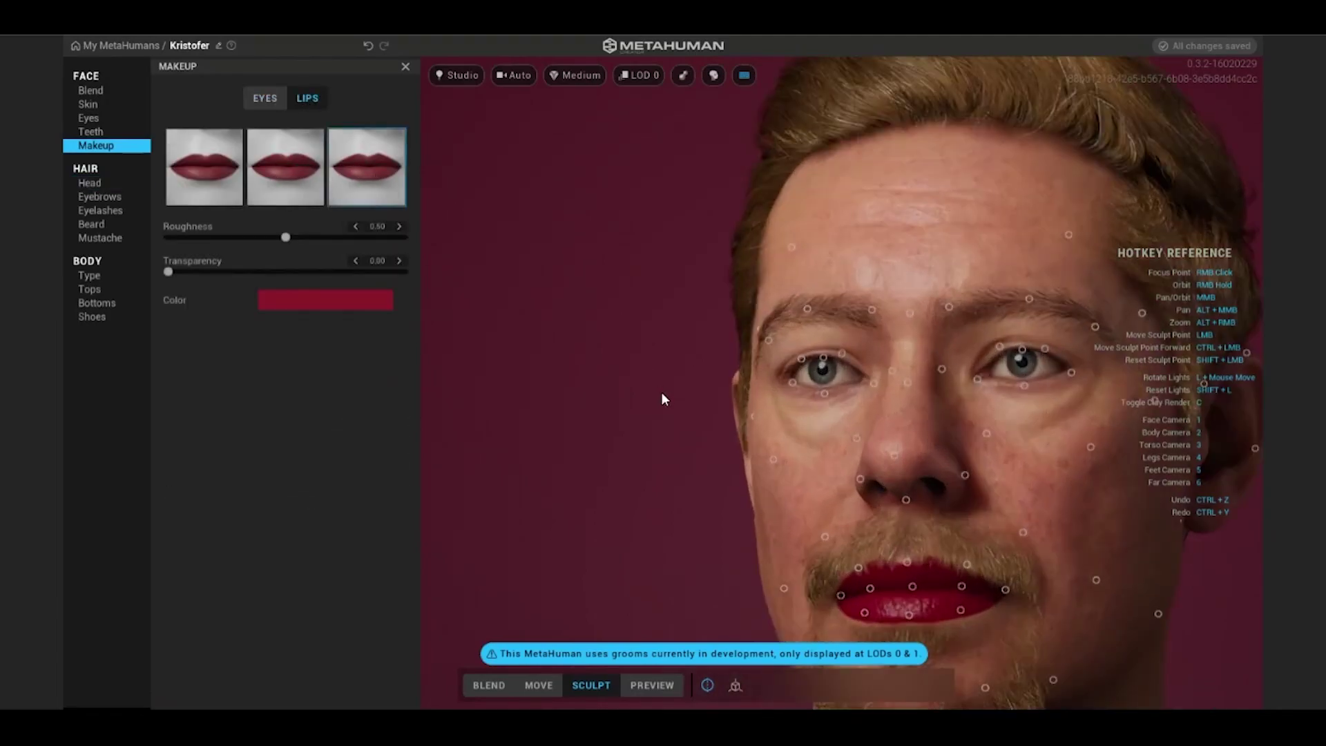
left_click(290, 181)
left_click(204, 167)
left_click(205, 167)
left_click(204, 167)
left_click(267, 105)
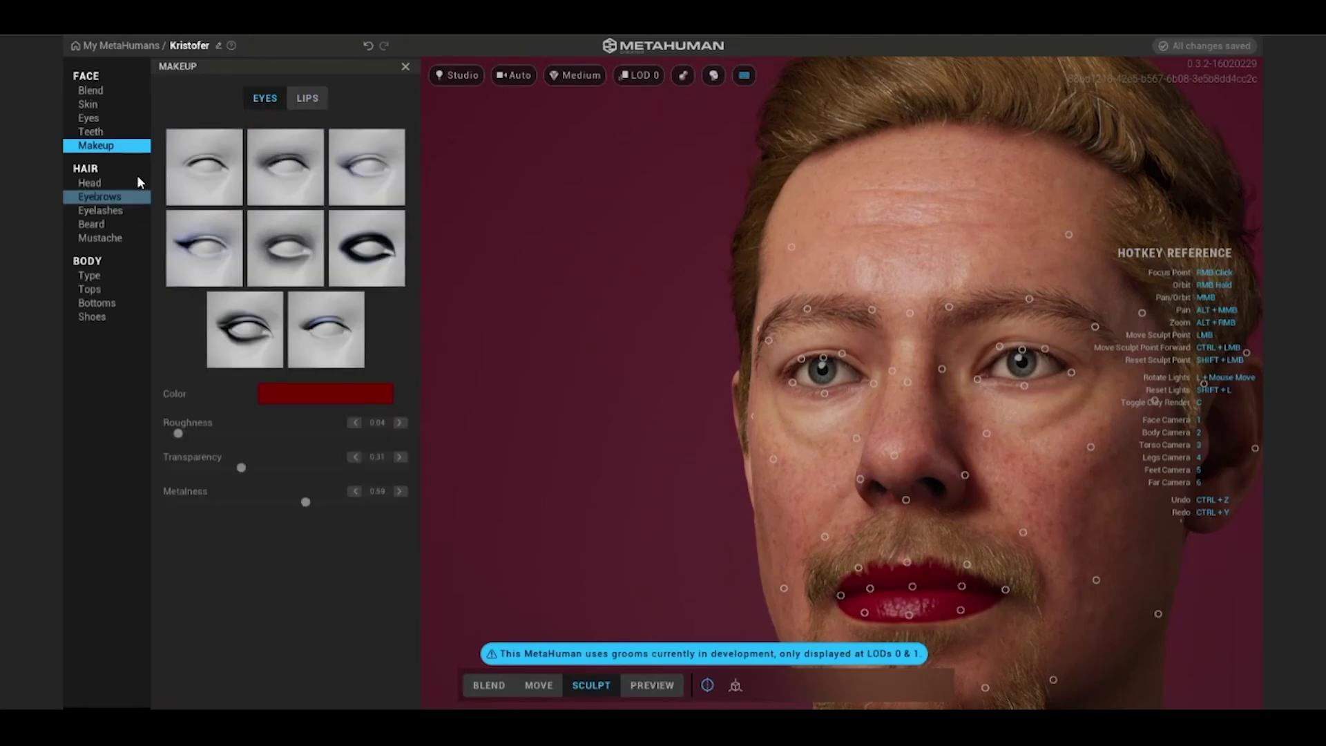
left_click(306, 100)
left_click(201, 183)
Inspect the head hair from the side and apply the Short Fine eyelashes.
left_click(111, 183)
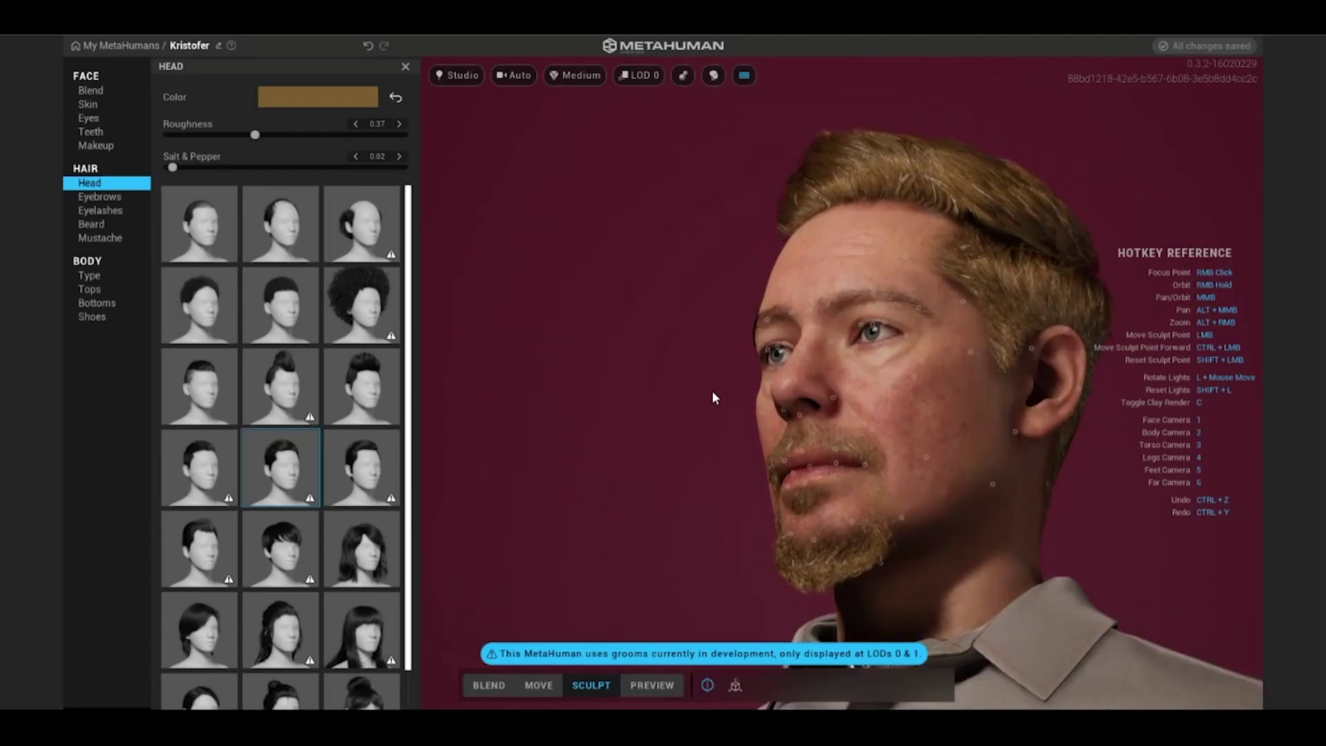
right_click_drag(637, 355, 1048, 379)
left_click(100, 210)
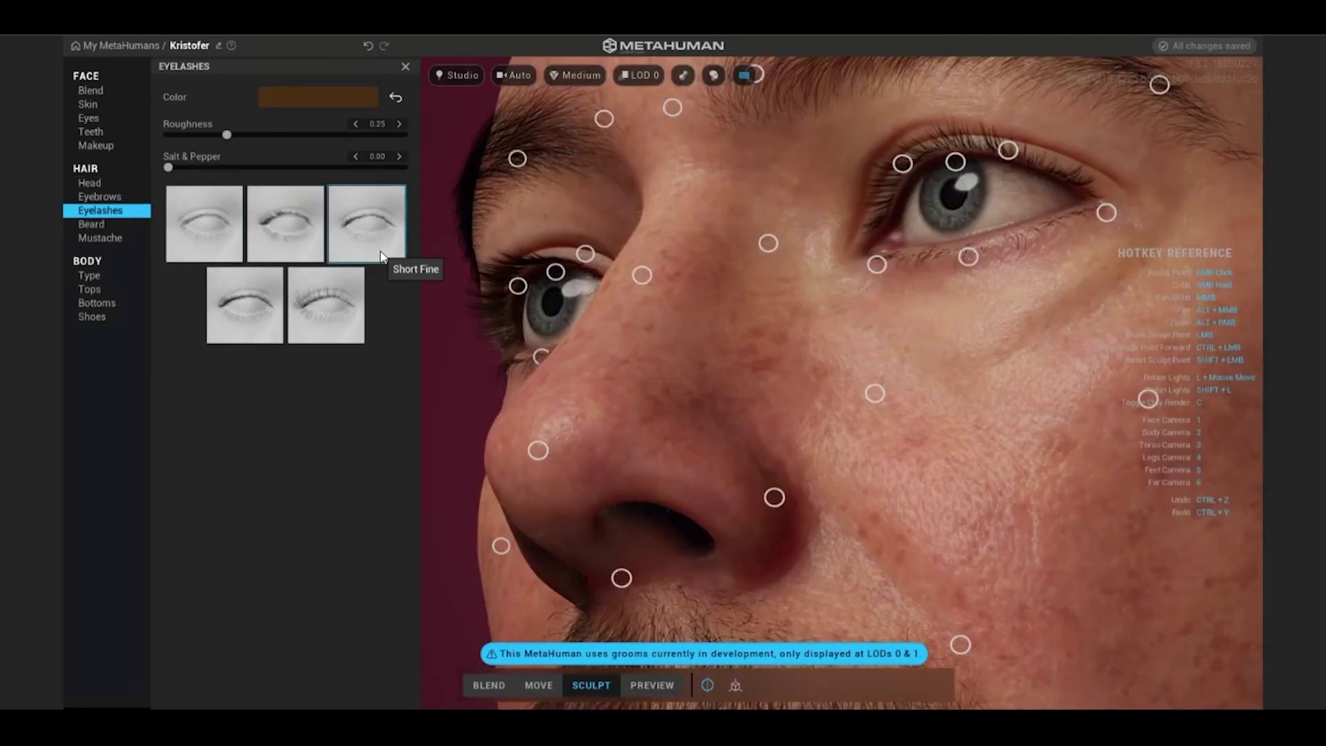
left_click(367, 231)
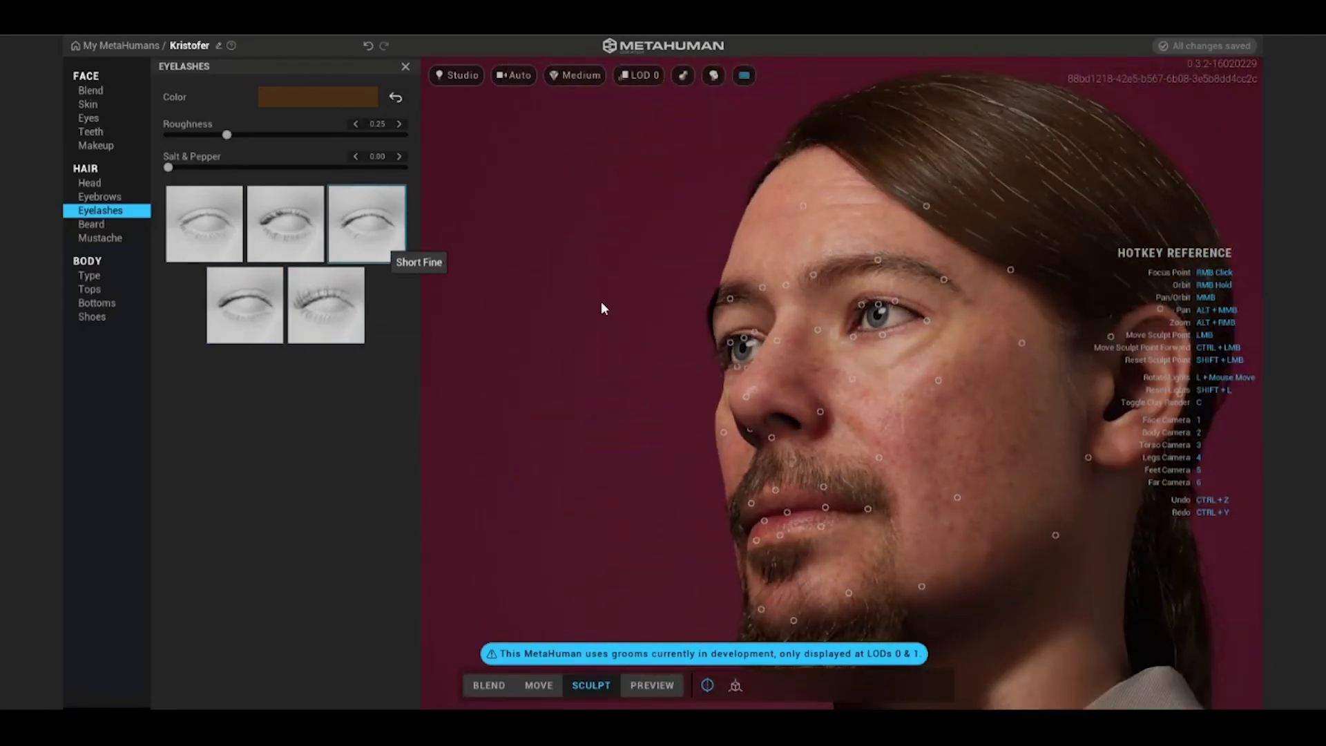
Apply the thick, dark full mustache style and return the viewport to Blend mode.
left_click(118, 238)
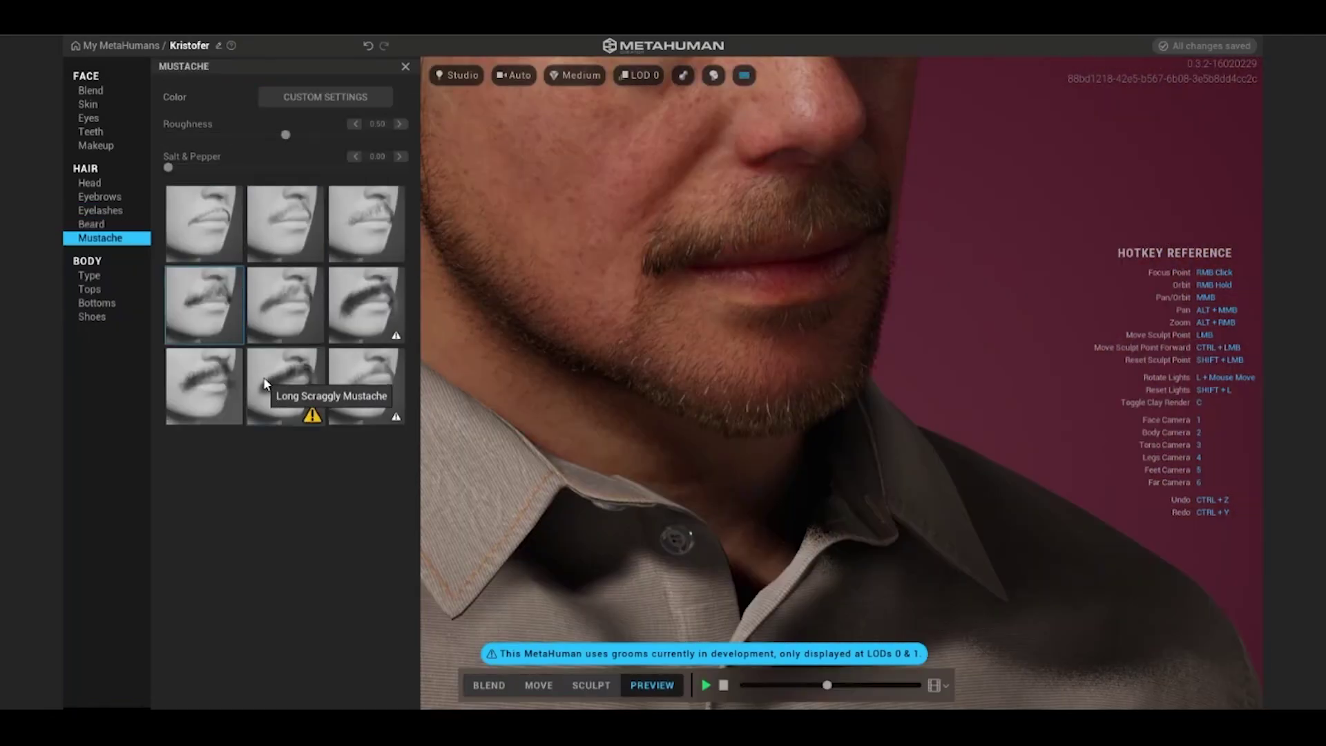
left_click(344, 317)
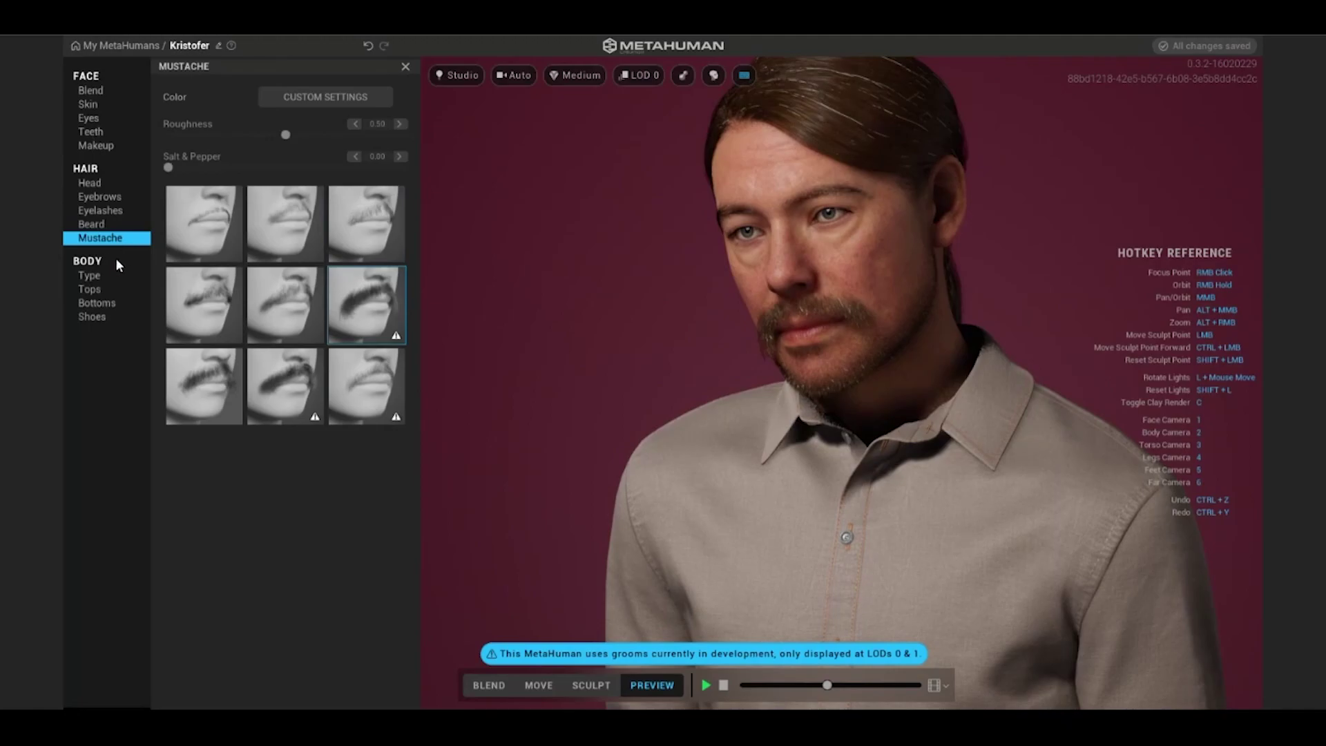
left_click(502, 685)
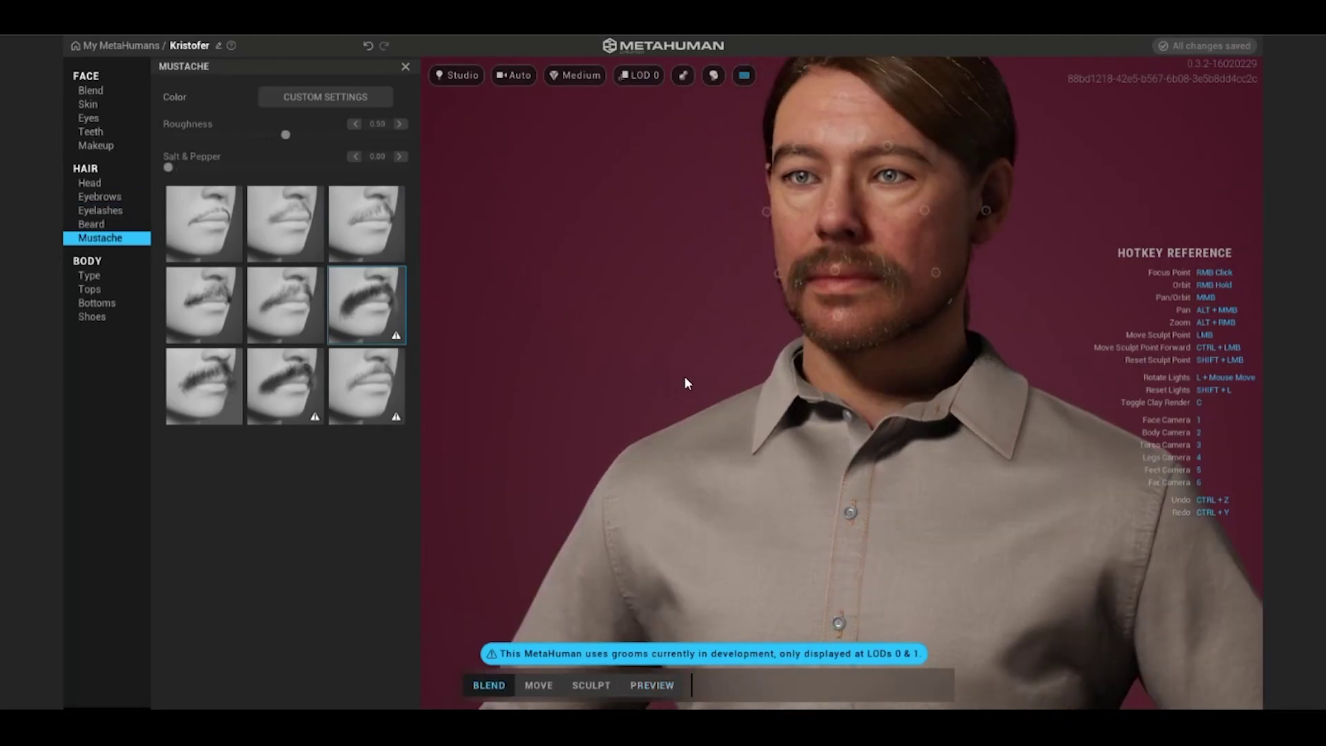
Browse the short and tall body types and return to the average-height ones.
left_click(89, 275)
left_click(231, 98)
left_click(343, 98)
left_click(290, 98)
Try the average-height body types in turn, check them from the side, and keep the slim male build.
left_click(252, 181)
left_click(336, 188)
left_click(256, 282)
left_click(353, 290)
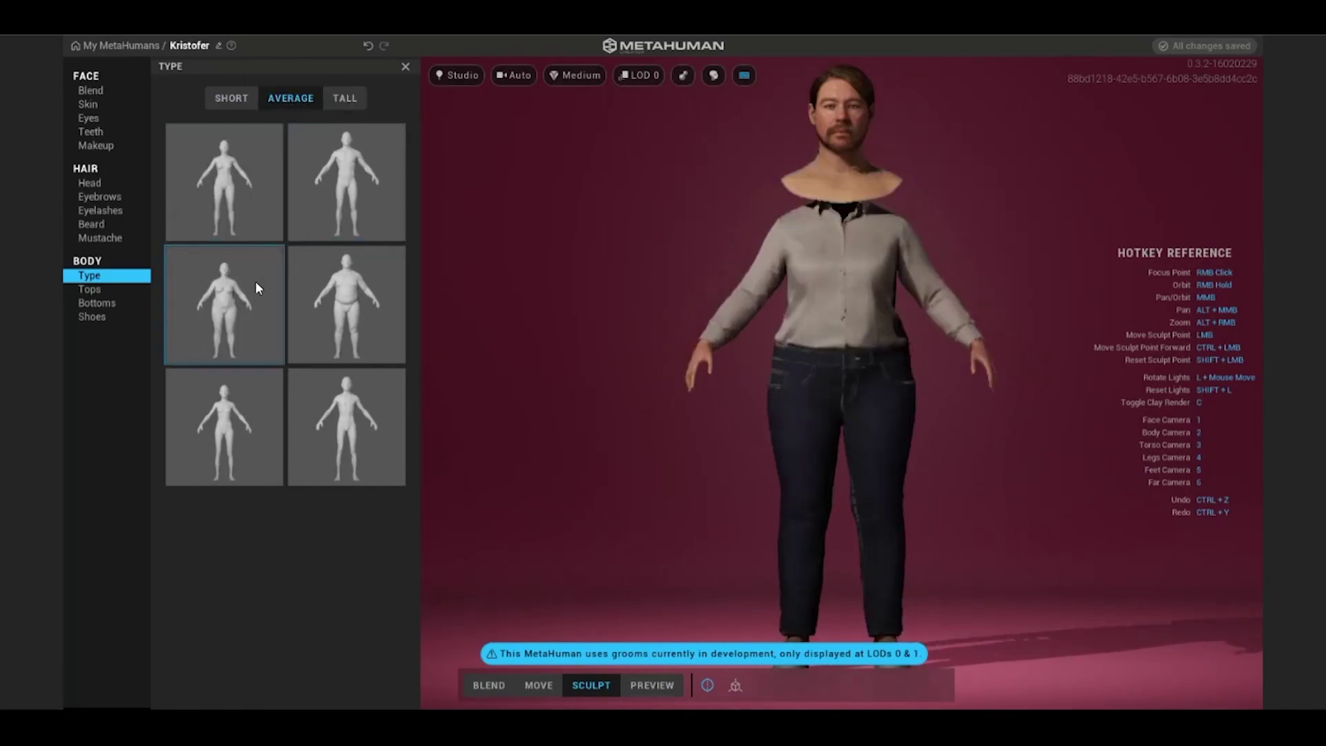
right_click_drag(932, 409, 677, 425)
left_click(222, 415)
left_click(359, 404)
right_click_drag(898, 398, 669, 402)
Dress the character in the Hoodie with a muted teal primary color and blue 1B3A60 secondary color.
left_click(89, 291)
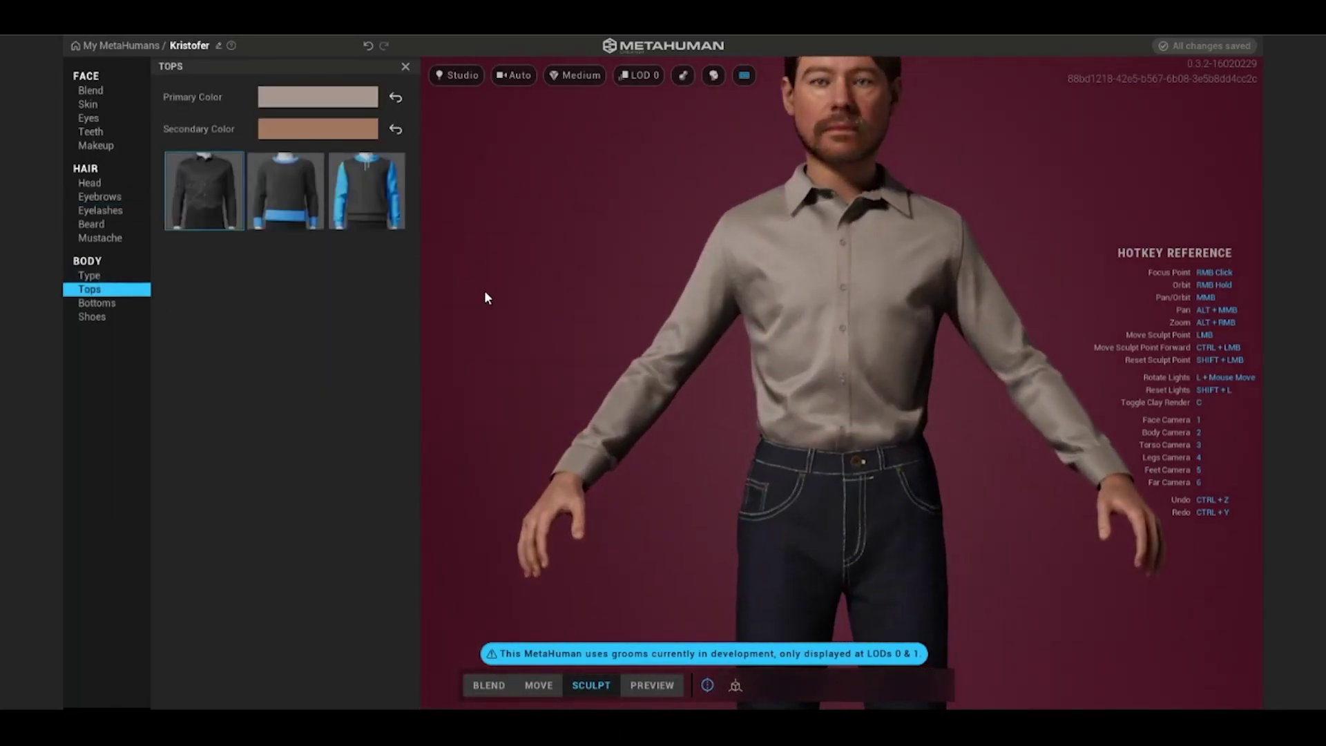
left_click(359, 195)
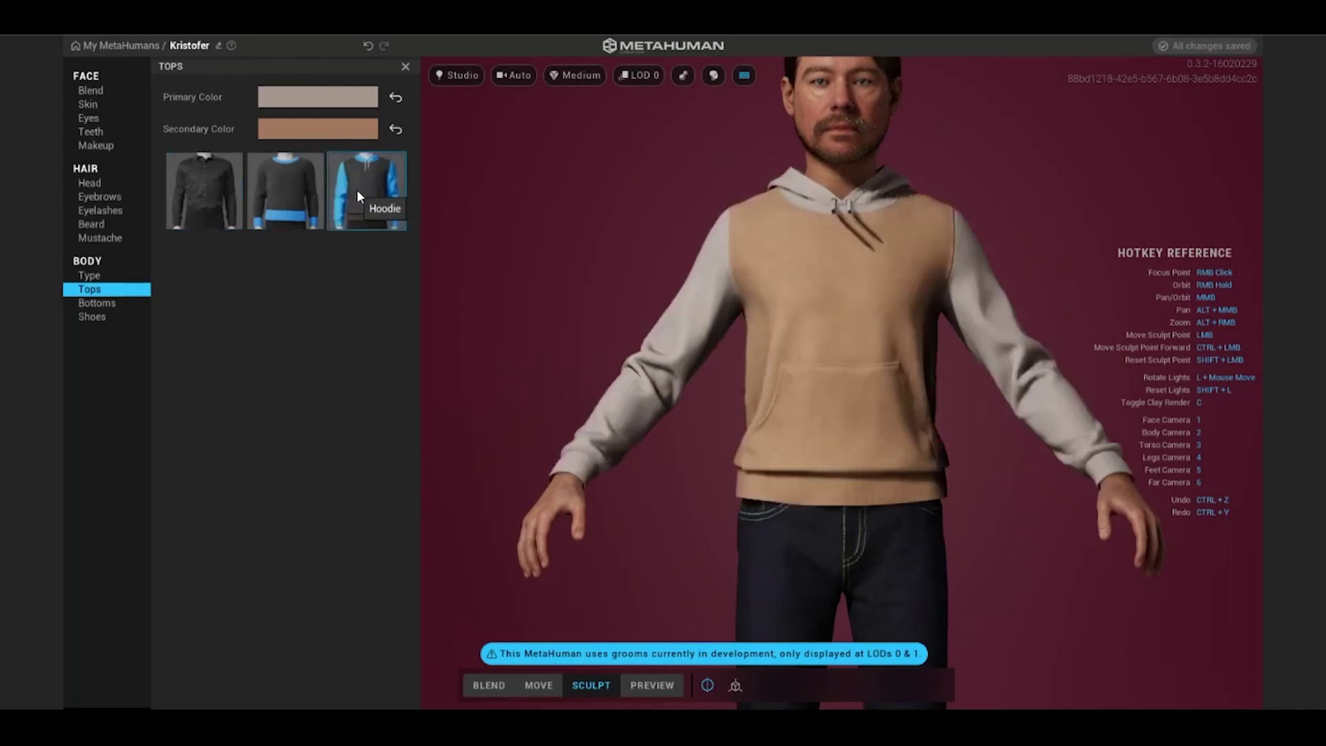
left_click(320, 105)
left_click_drag(323, 159, 378, 196)
left_click_drag(482, 269, 401, 276)
left_click(297, 128)
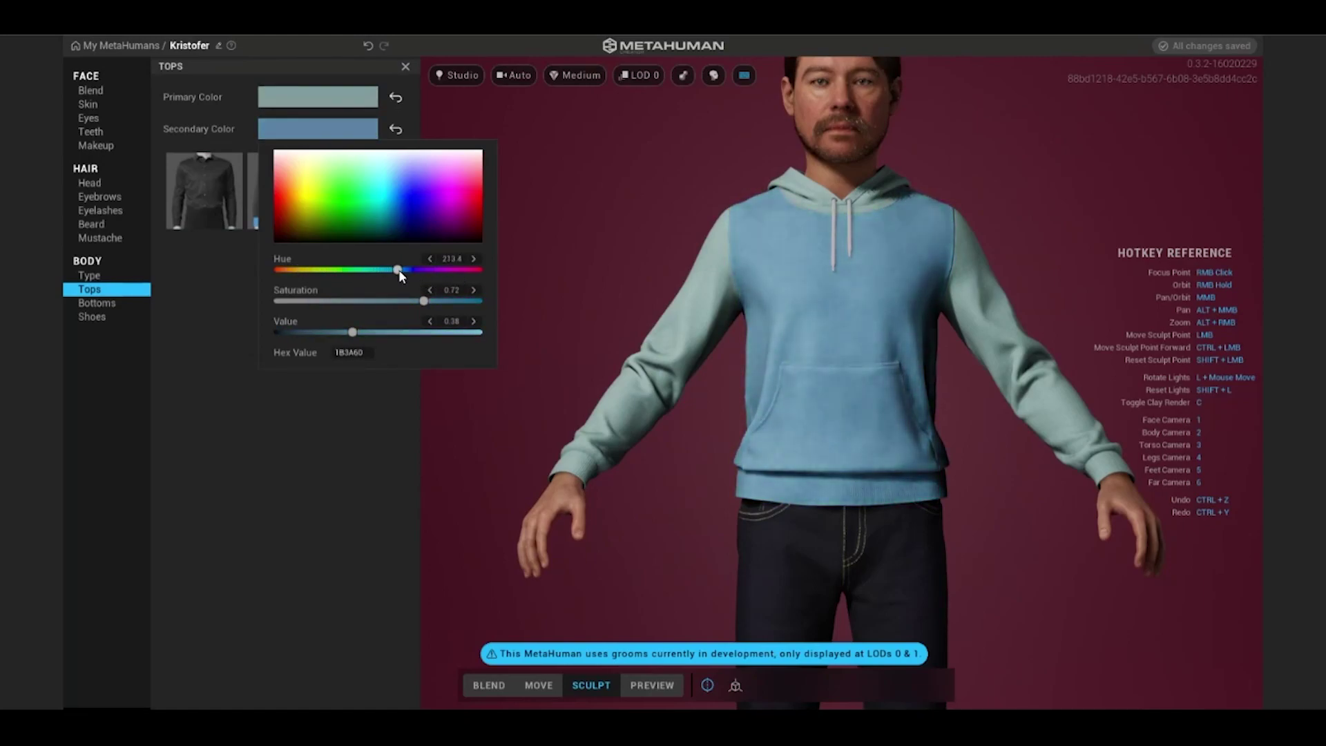
Try the bottoms styles with the whole figure in view and keep the cuffed cargo pants.
left_click(111, 303)
left_click(200, 186)
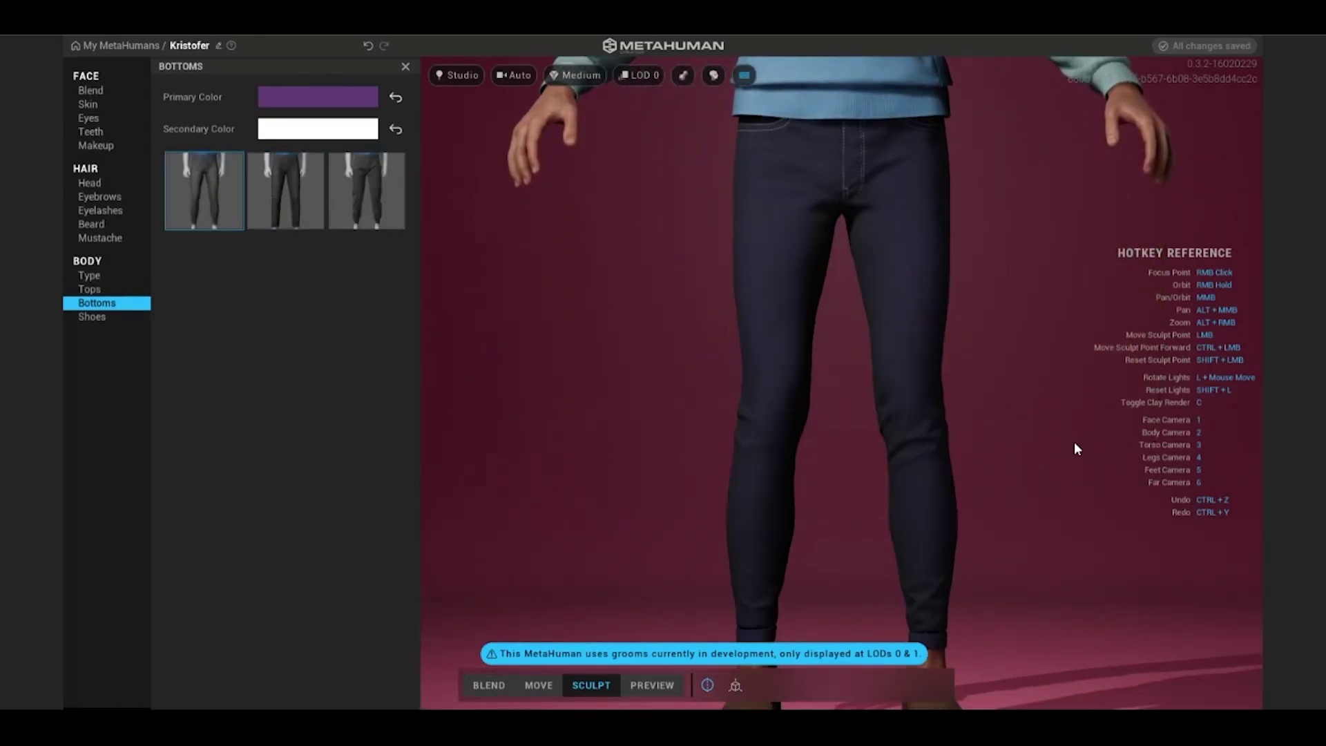
key("6")
left_click(305, 190)
left_click(355, 193)
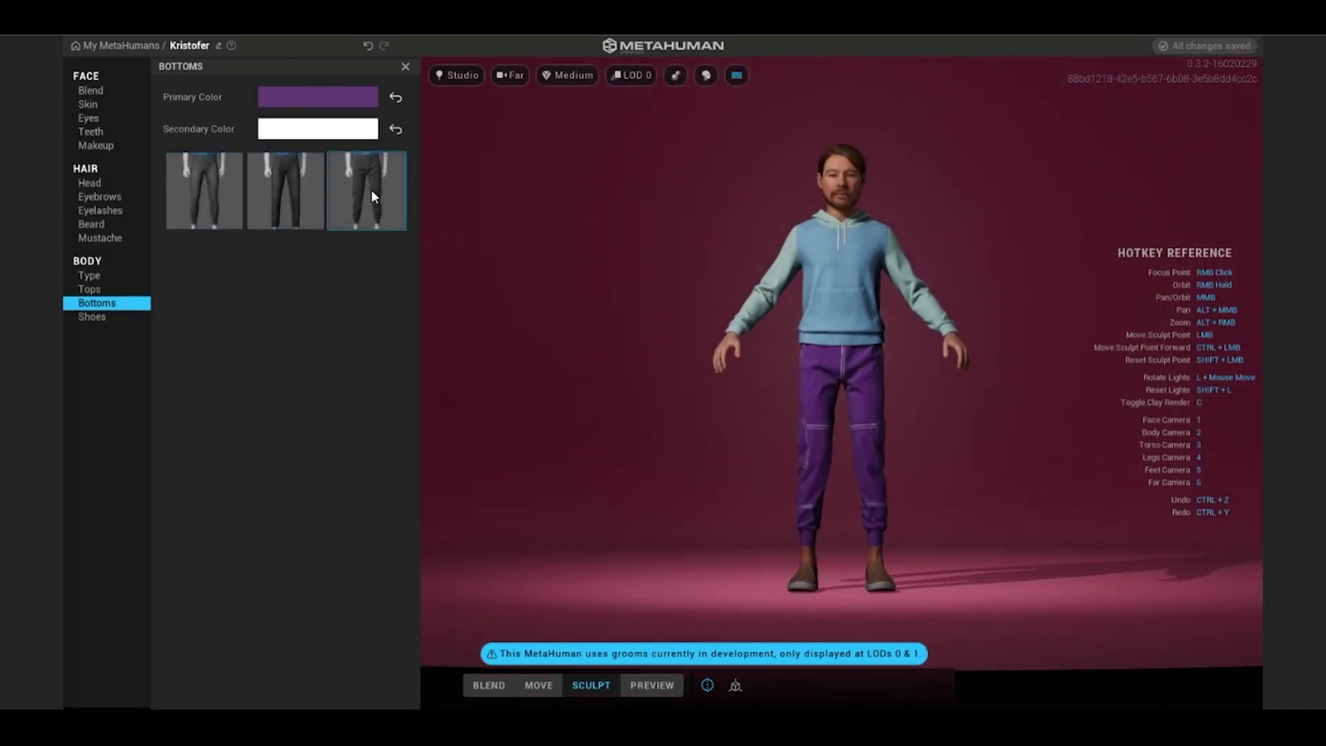
Set the cargo pants' primary color to light green and inspect their fabric and side pocket up close.
left_click(317, 98)
left_click(324, 179)
left_click_drag(482, 269, 362, 268)
left_click(230, 305)
scroll(909, 471, "up", 5)
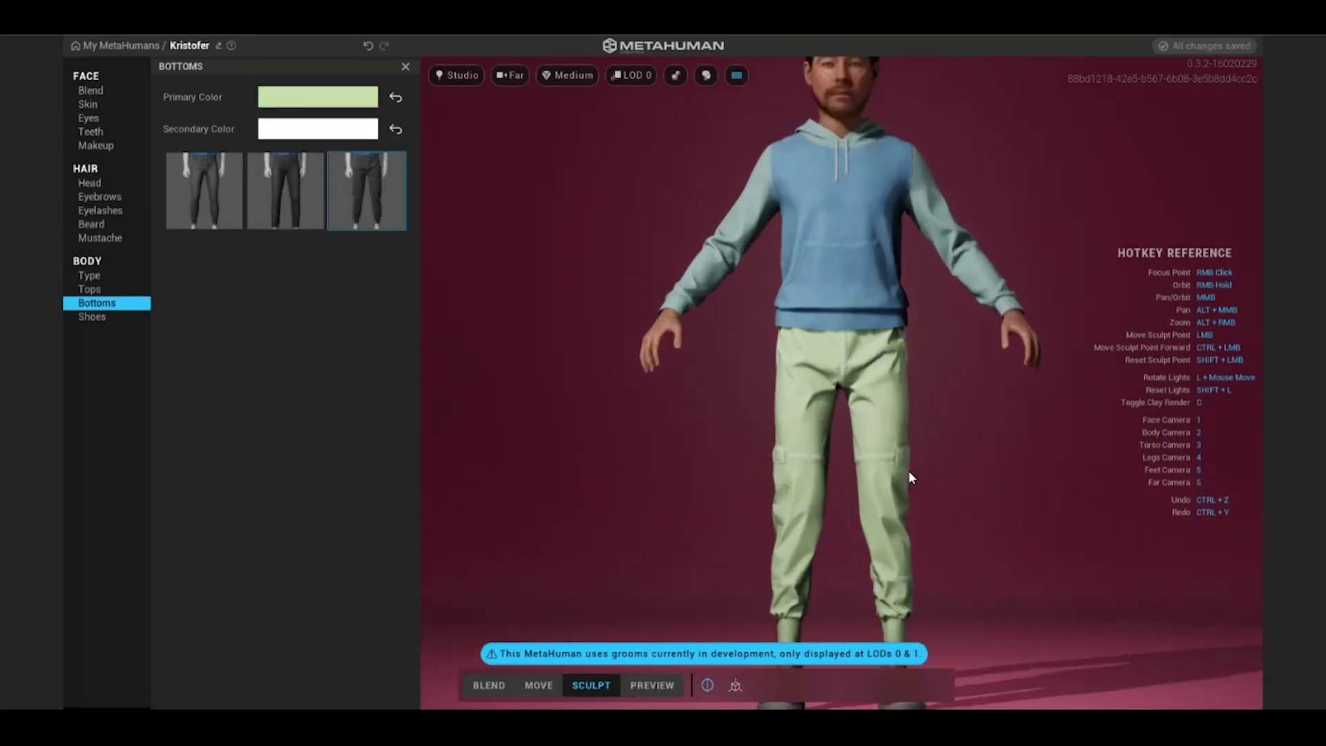
scroll(892, 497, "up", 2)
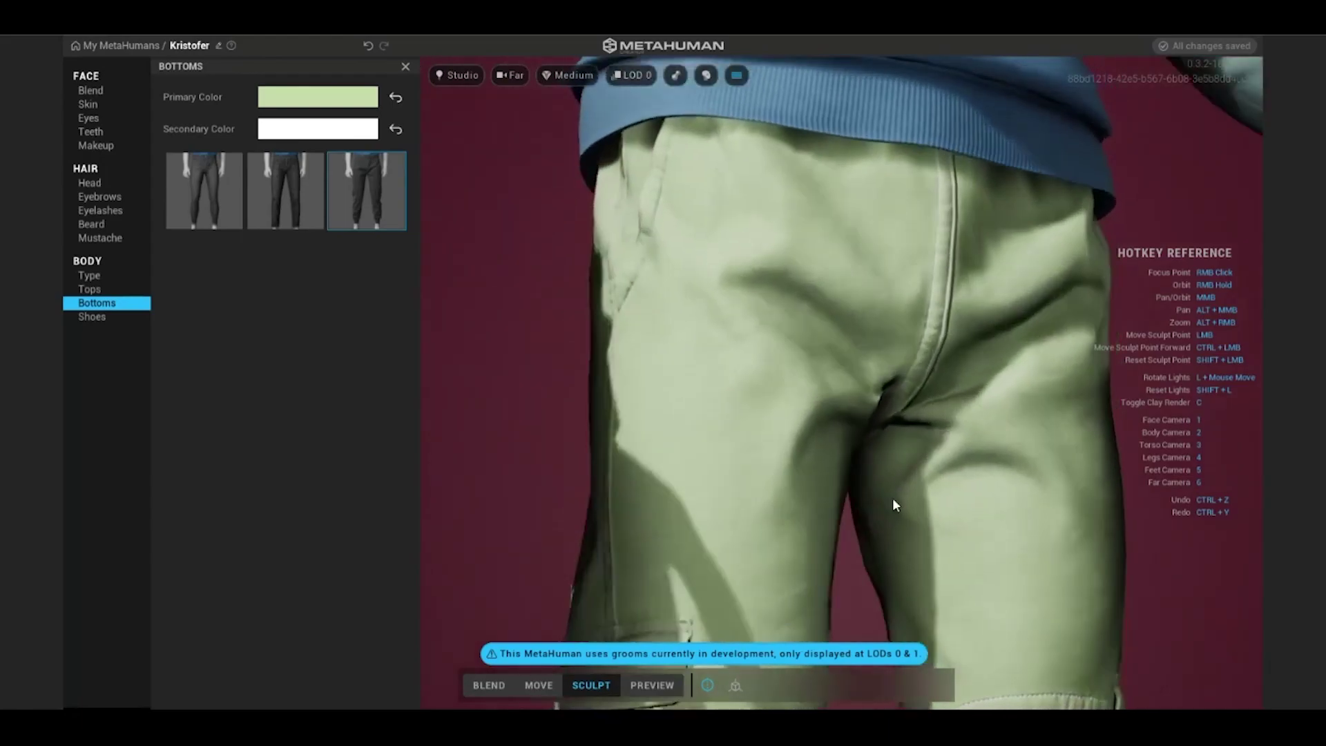
right_click_drag(893, 505, 1118, 420)
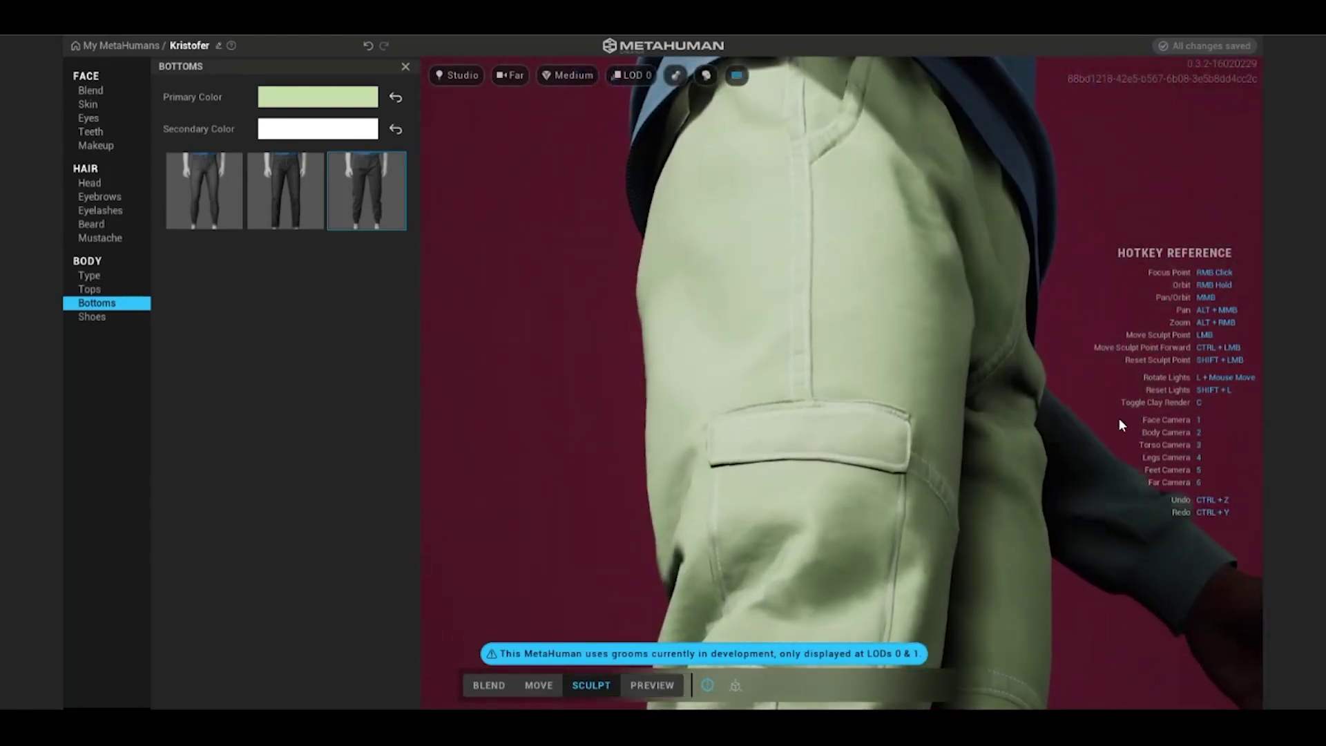
scroll(759, 408, "up", 4)
scroll(815, 404, "down", 5)
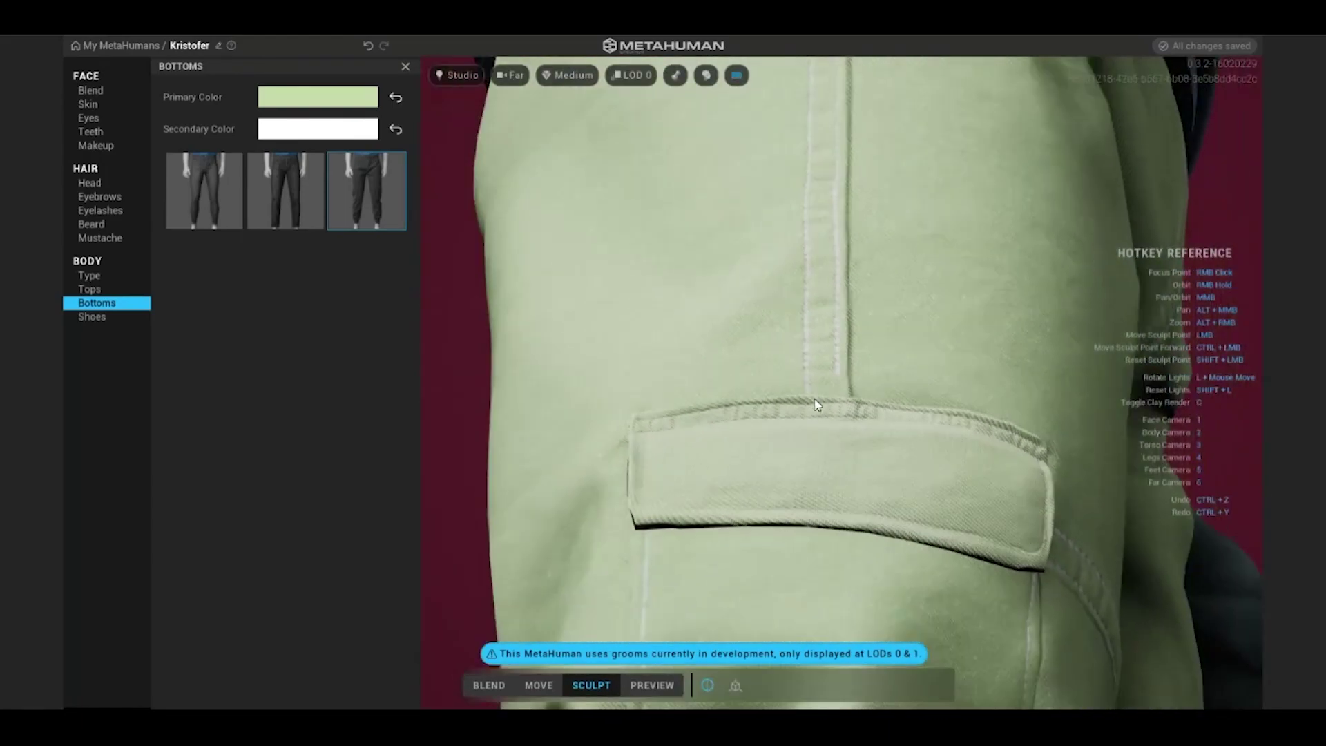
Try the sneakers, the flip flops and the boots on the character.
left_click(91, 316)
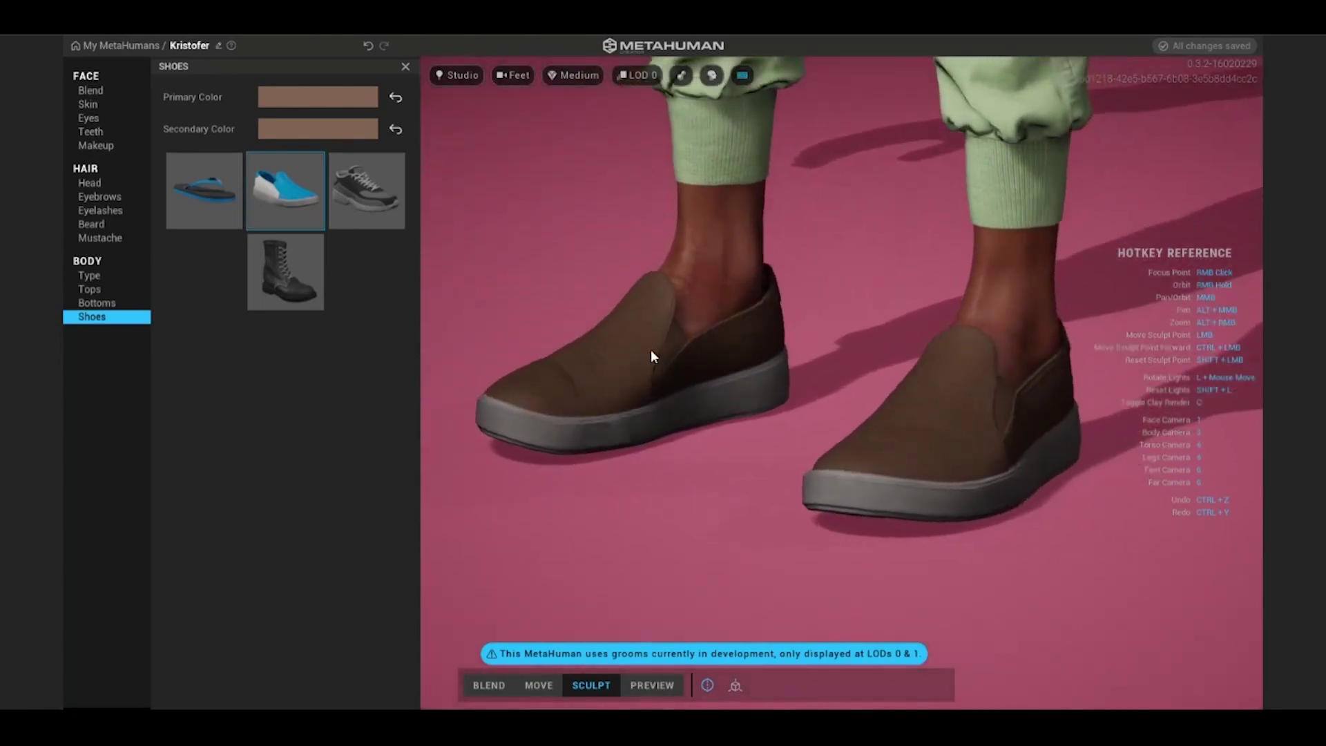
left_click(366, 190)
left_click(204, 191)
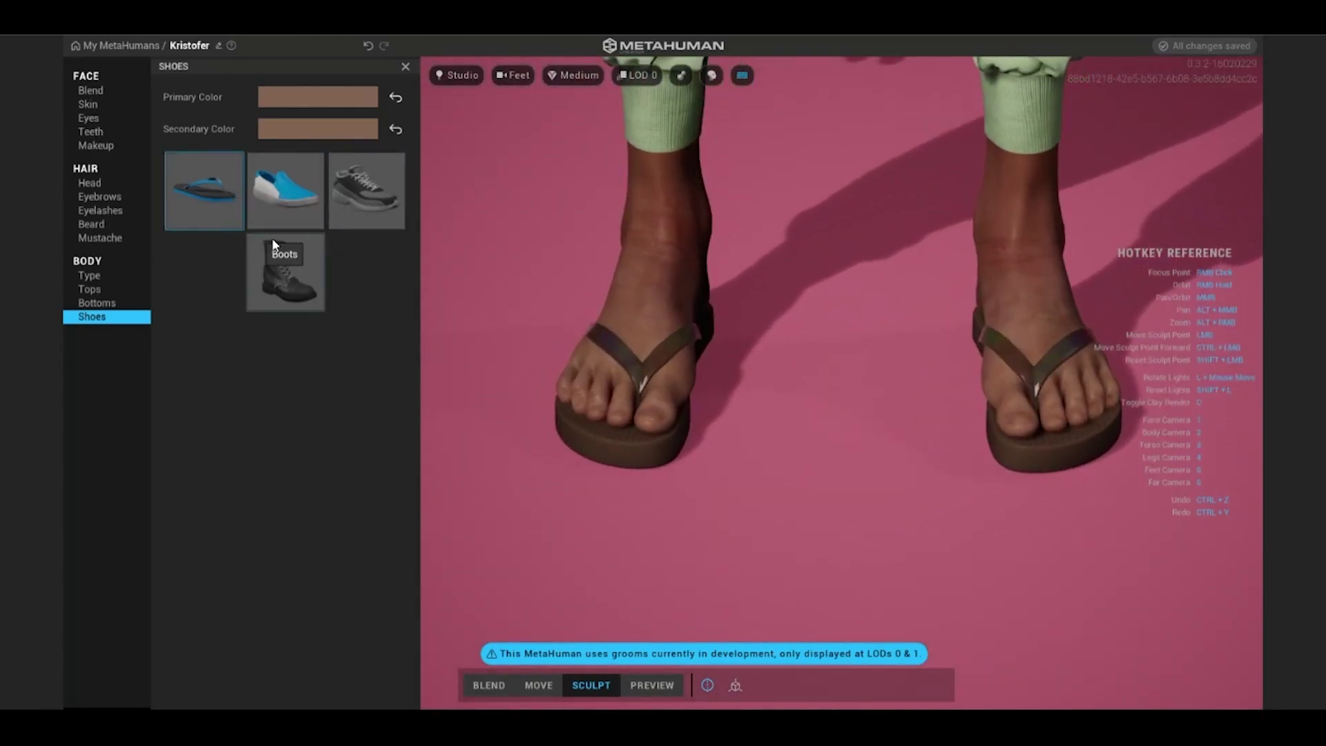
left_click(266, 252)
key("6")
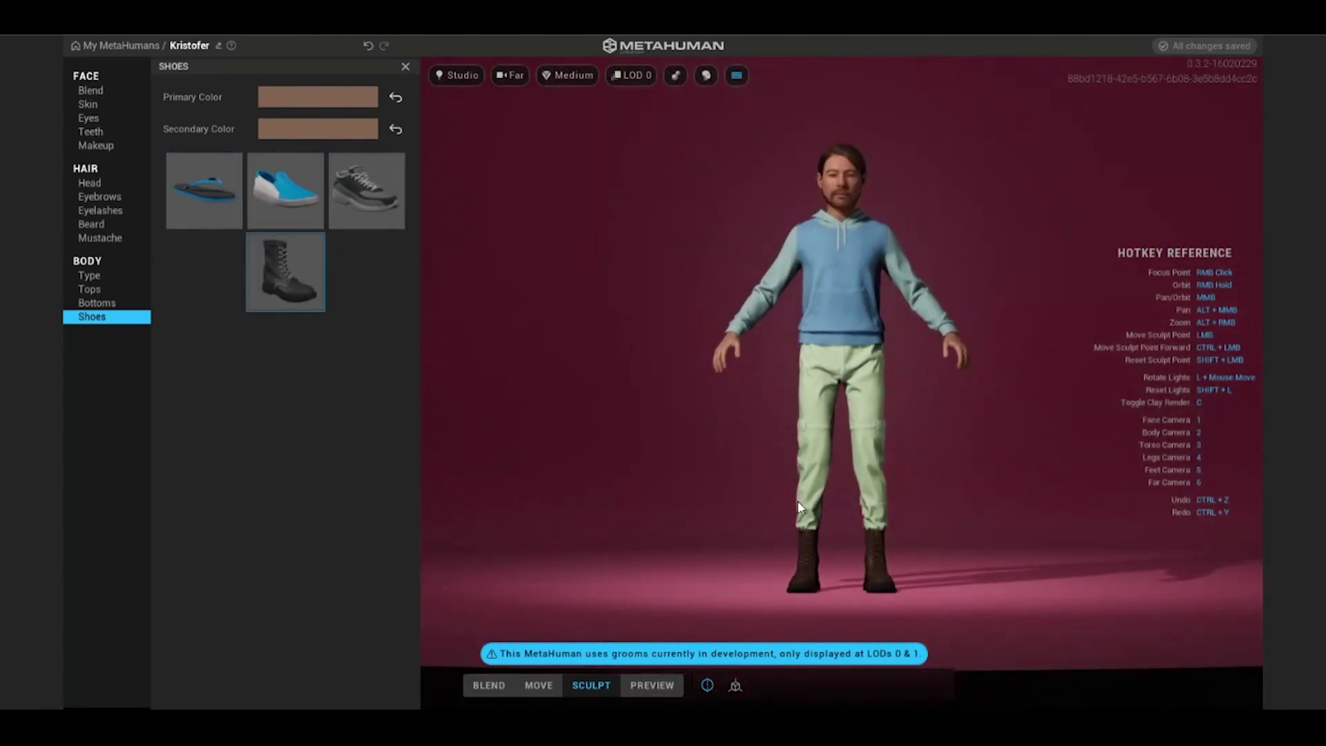
Color the boots with a light gray secondary color and an orange-brown primary color.
key("5")
left_click(284, 124)
left_click_drag(302, 177, 301, 152)
left_click(319, 331)
left_click(308, 100)
left_click(409, 269)
left_click(666, 342)
key("2")
Put on the Flip Flops with a muted teal 3A5255 primary color and a white secondary color.
left_click(204, 190)
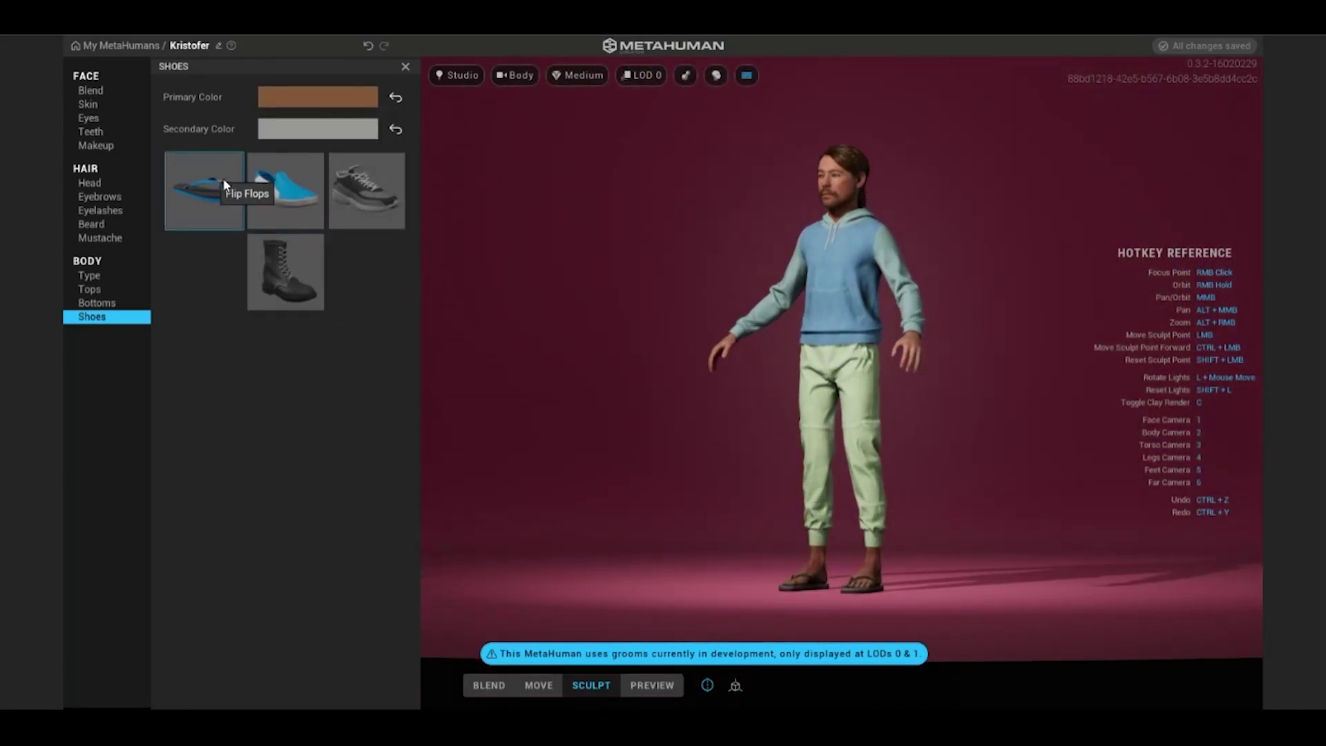
key("5")
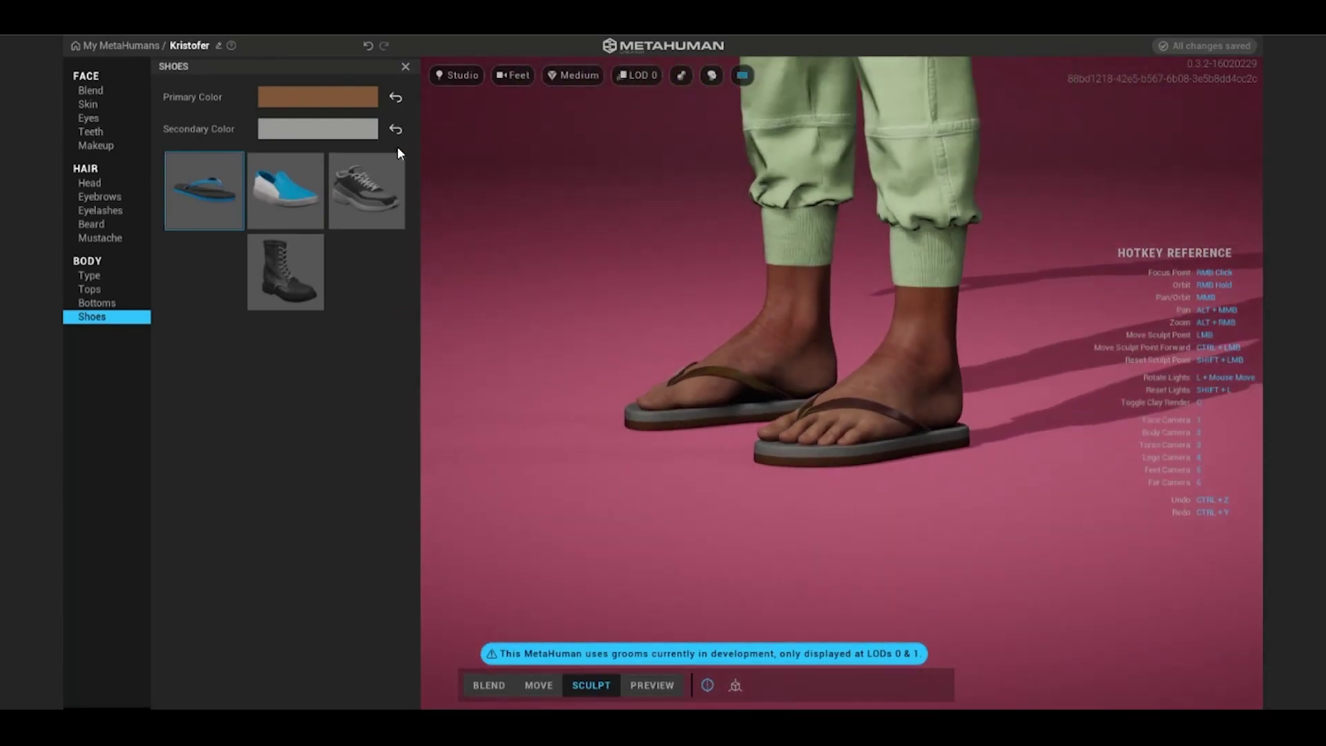
left_click(318, 97)
left_click(383, 201)
left_click(482, 270)
left_click_drag(482, 270, 341, 269)
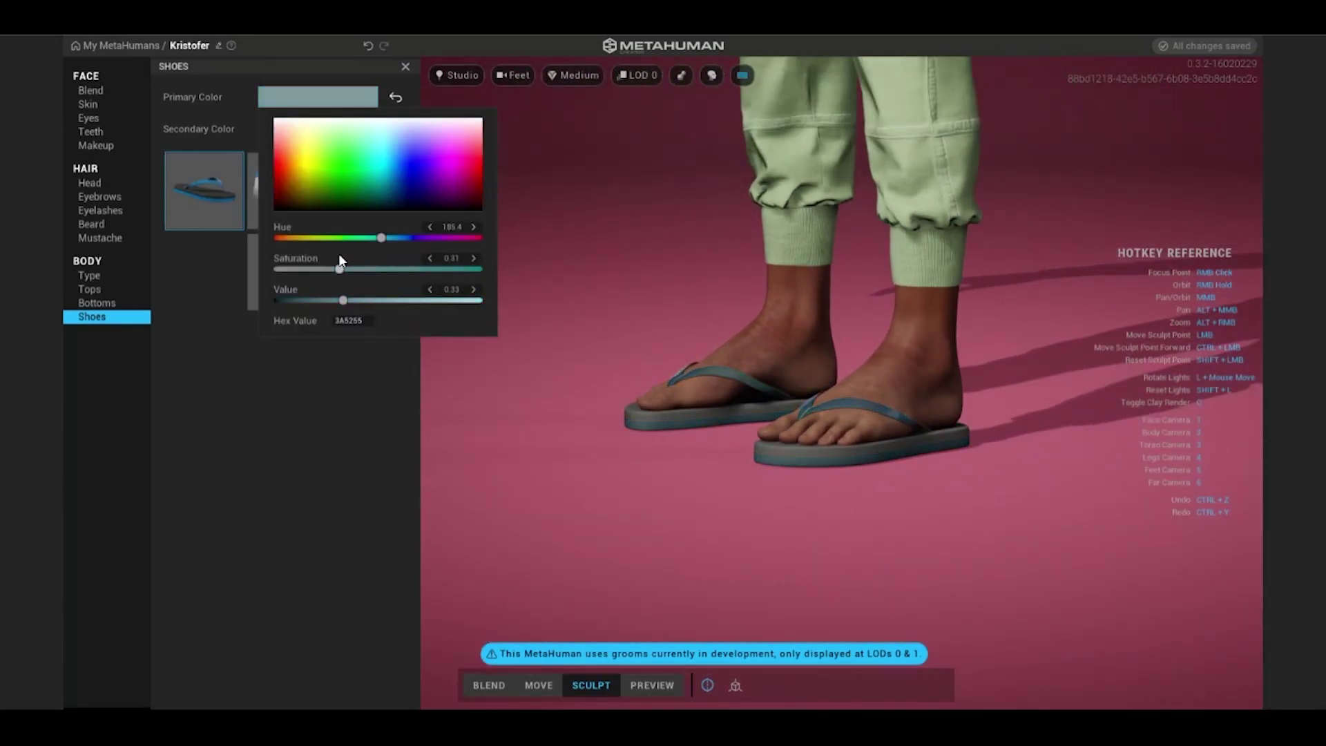
left_click(318, 129)
left_click(262, 146)
key("2")
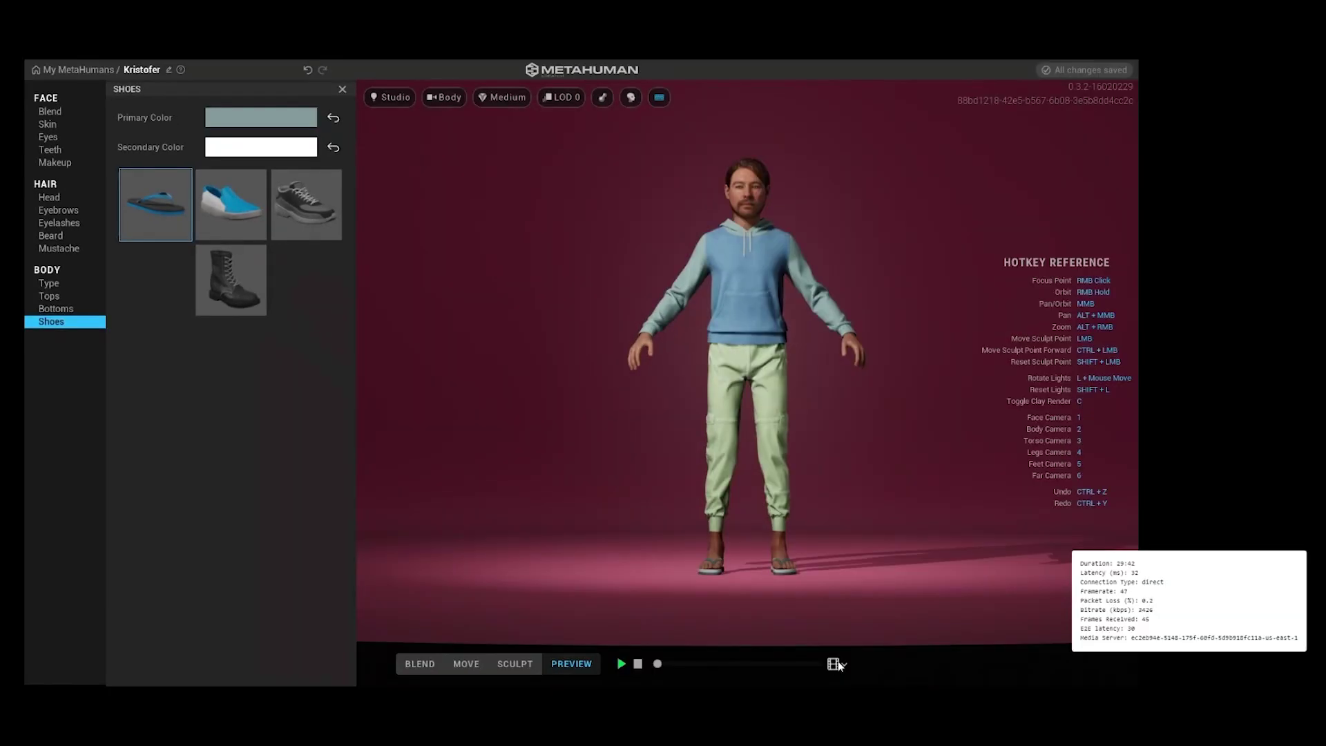
Play the Idle preview animation and switch the animation to Face ROM.
left_click(838, 664)
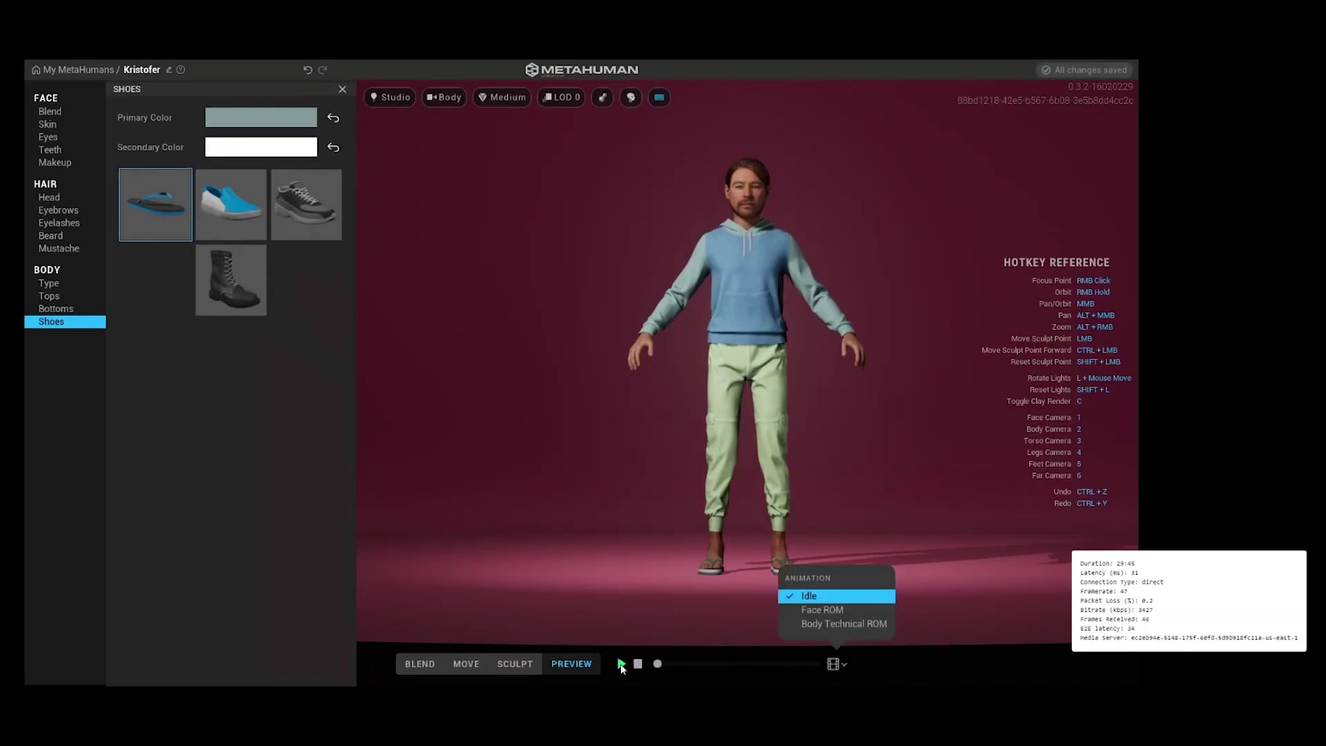
left_click(621, 663)
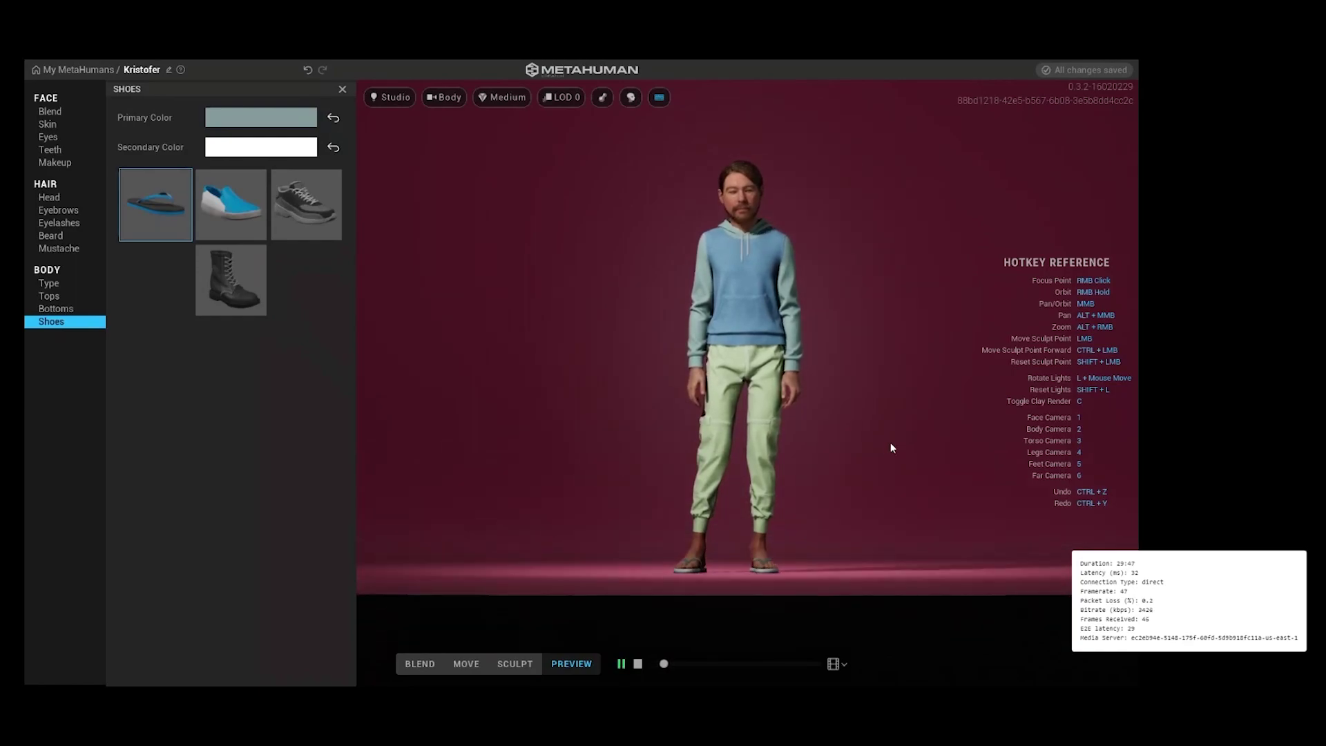
left_click(838, 664)
left_click(840, 610)
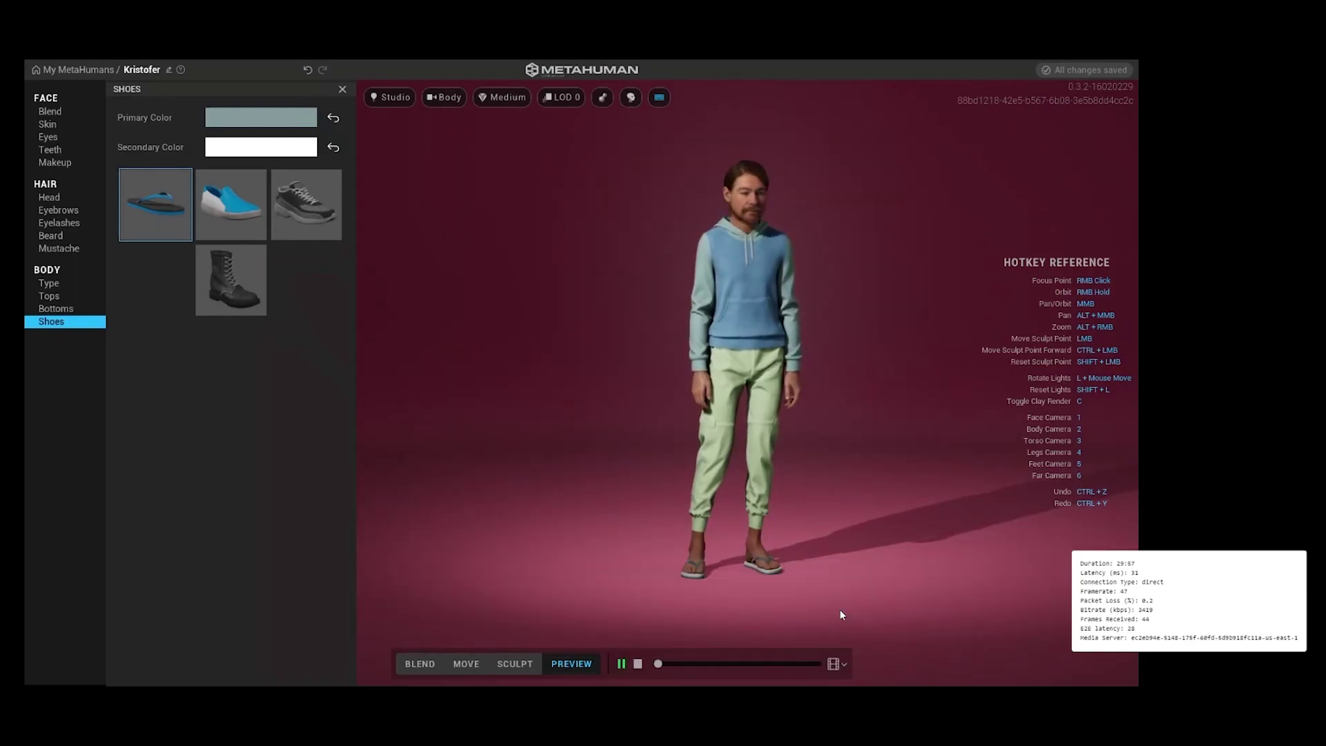
Watch the playing animation in the face and full-body views and from the side.
key("1")
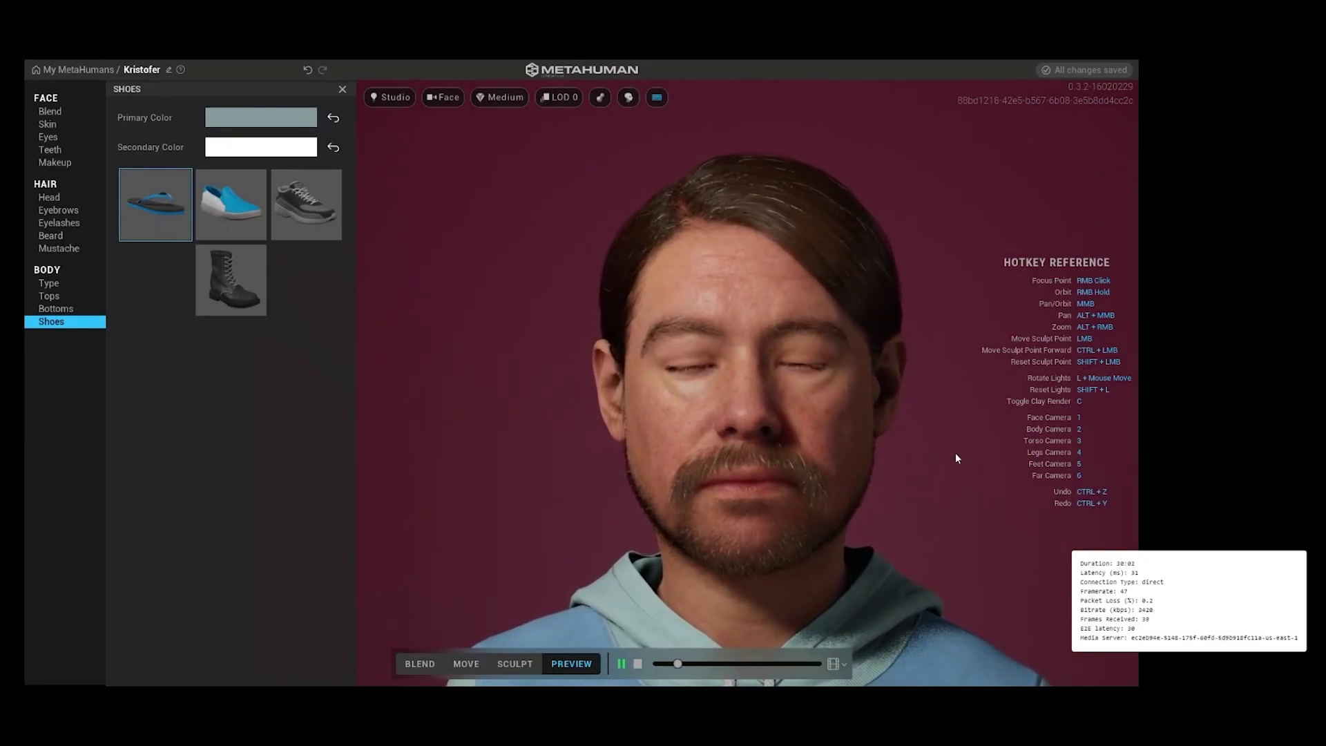
key("2")
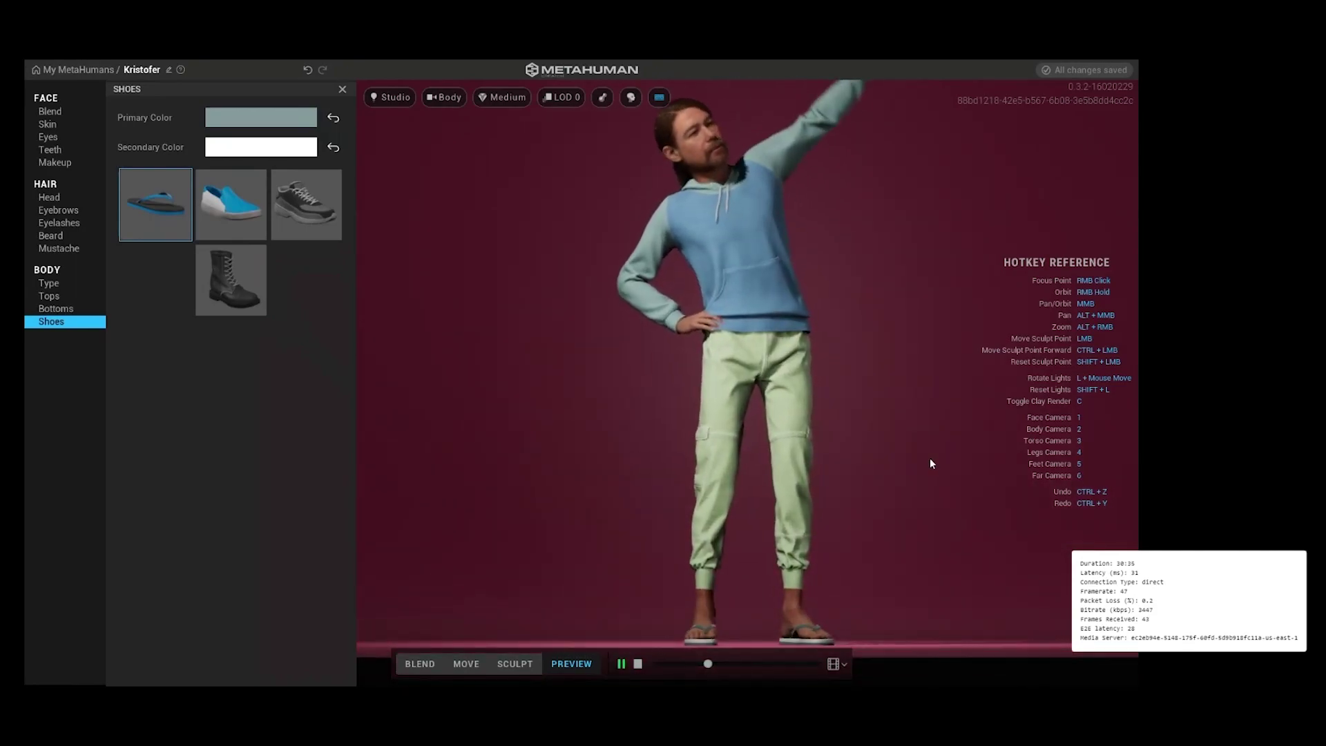
key("6")
right_click_drag(843, 446, 559, 463)
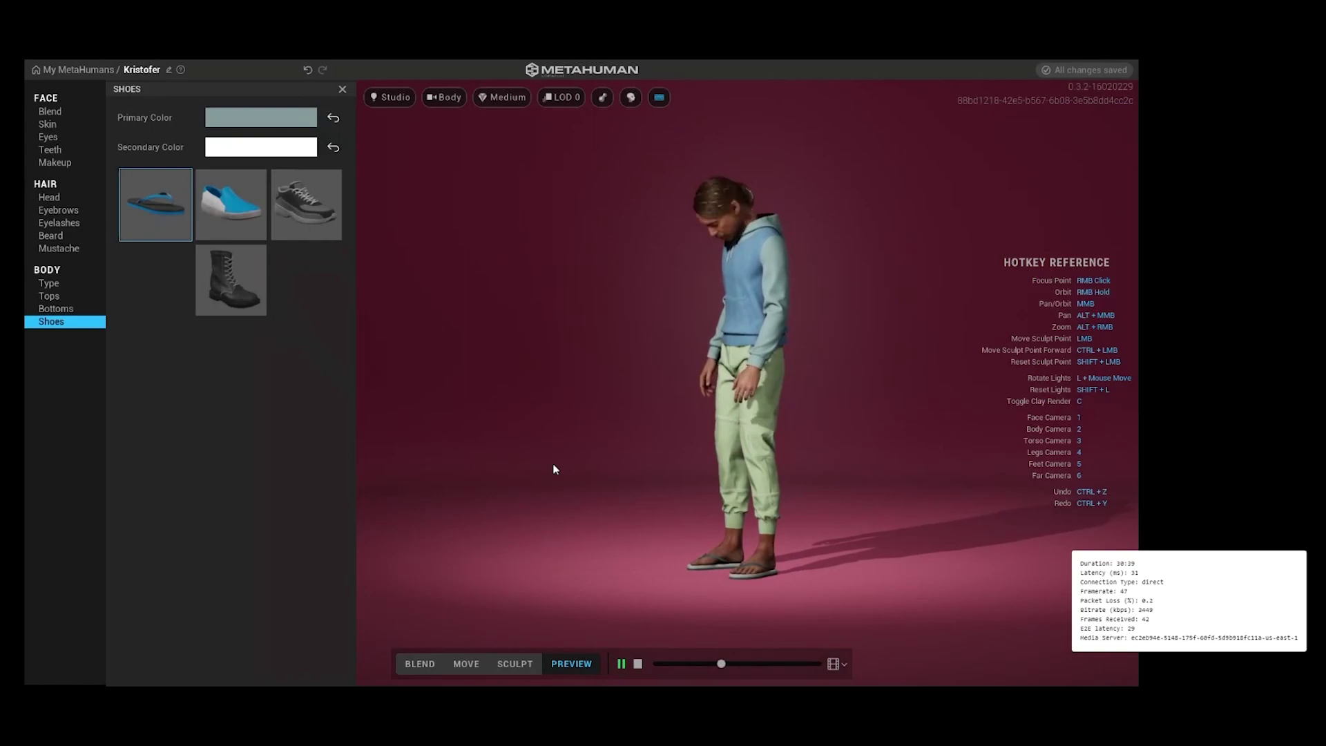
Open the head hair settings and view the head from another angle.
left_click(49, 197)
right_click_drag(783, 391, 985, 376)
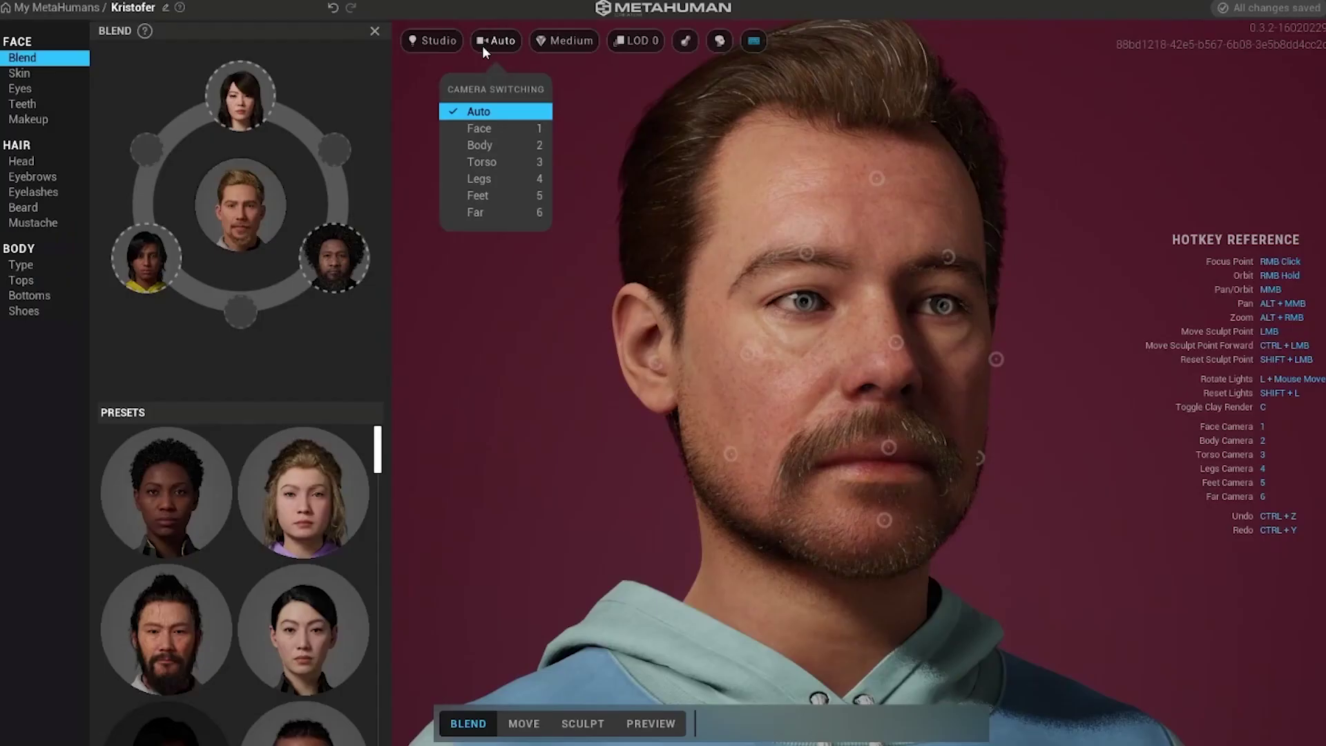
View the character with the Face, Body and Torso cameras, return the camera to Auto and look at the face from another angle.
left_click(479, 128)
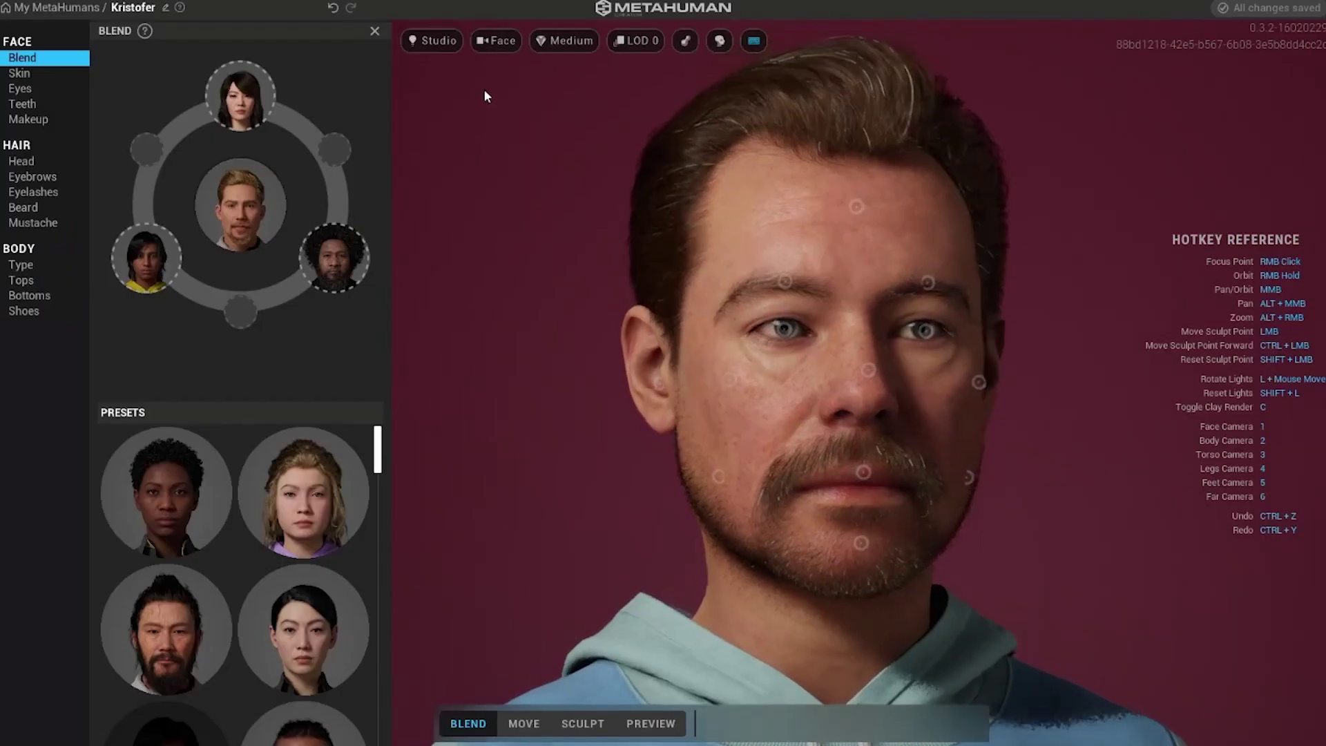
left_click(500, 43)
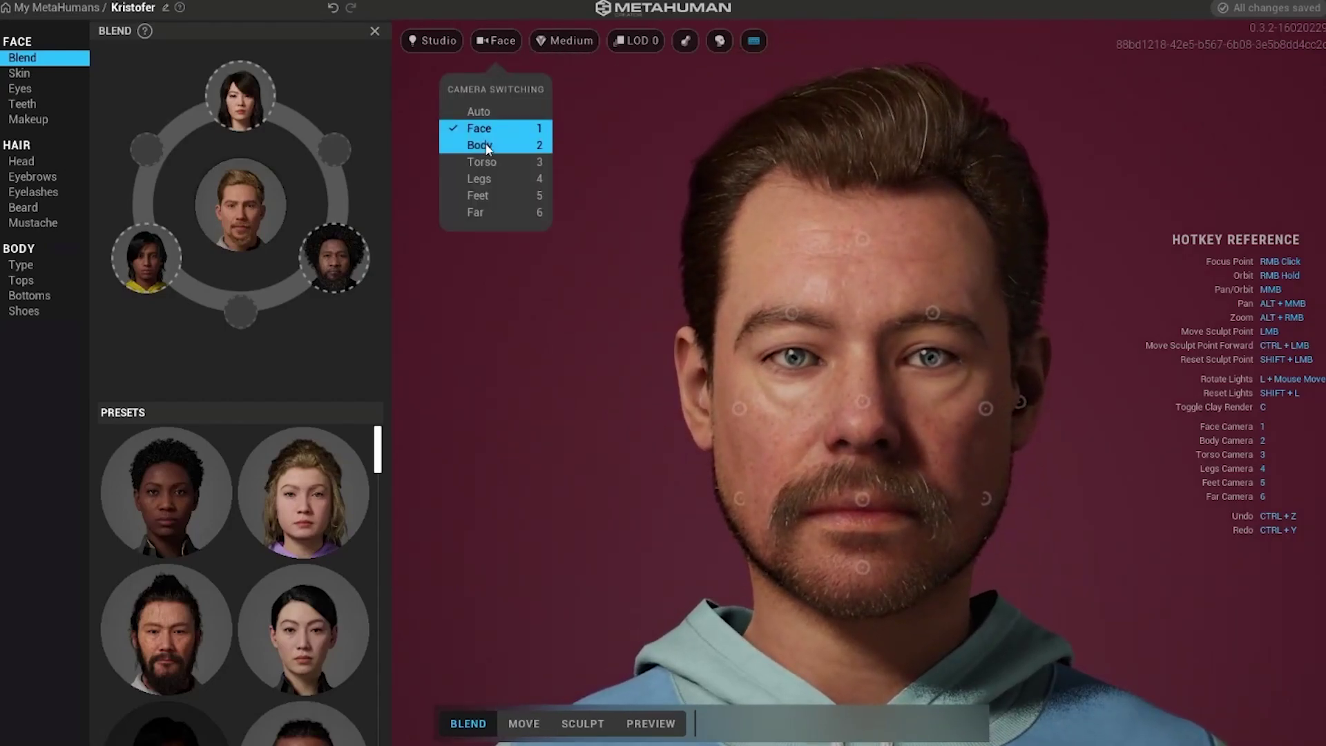
left_click(485, 145)
left_click(502, 44)
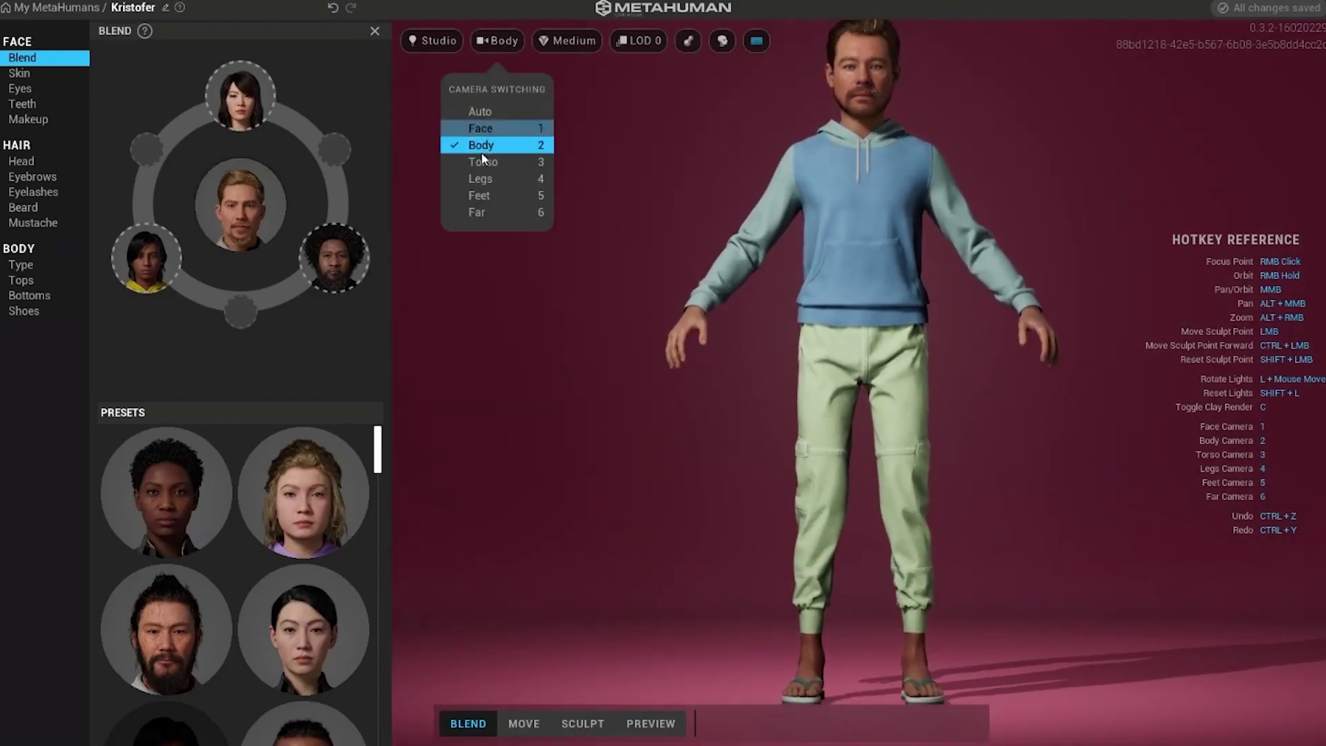
left_click(486, 160)
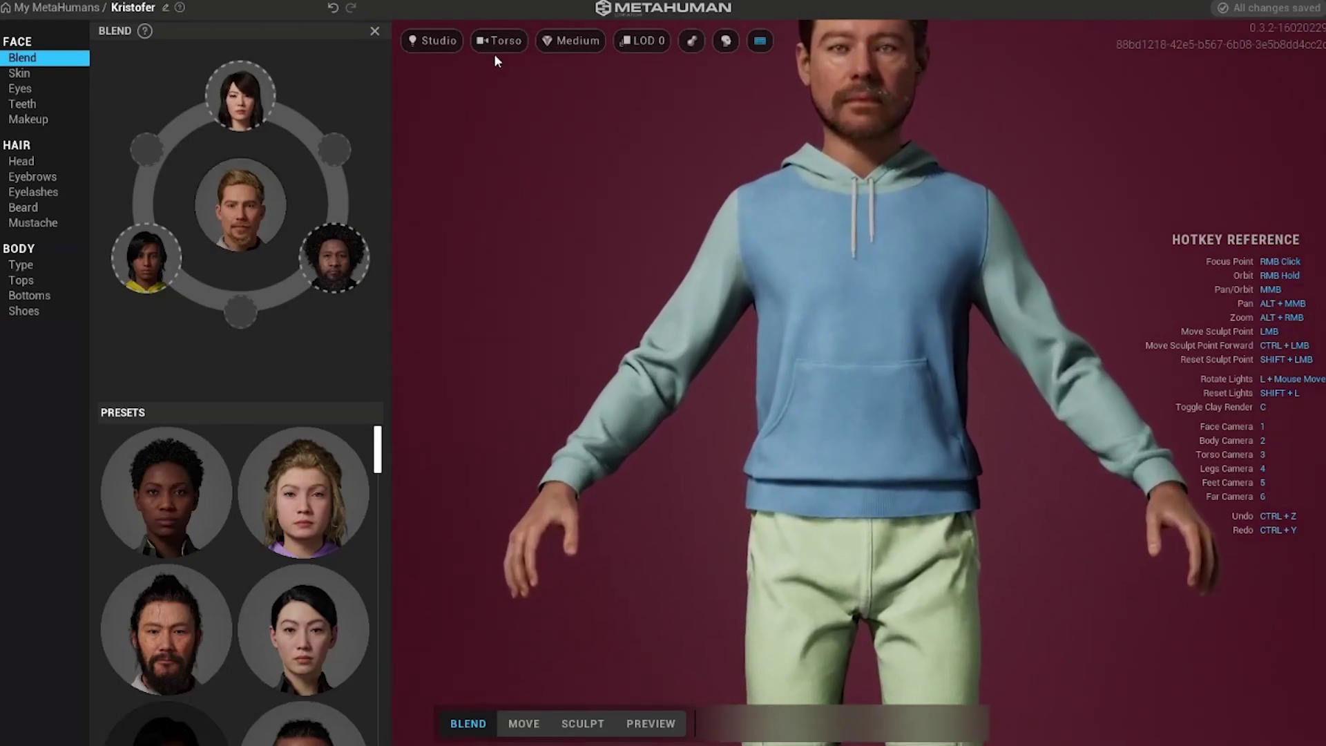
left_click(501, 43)
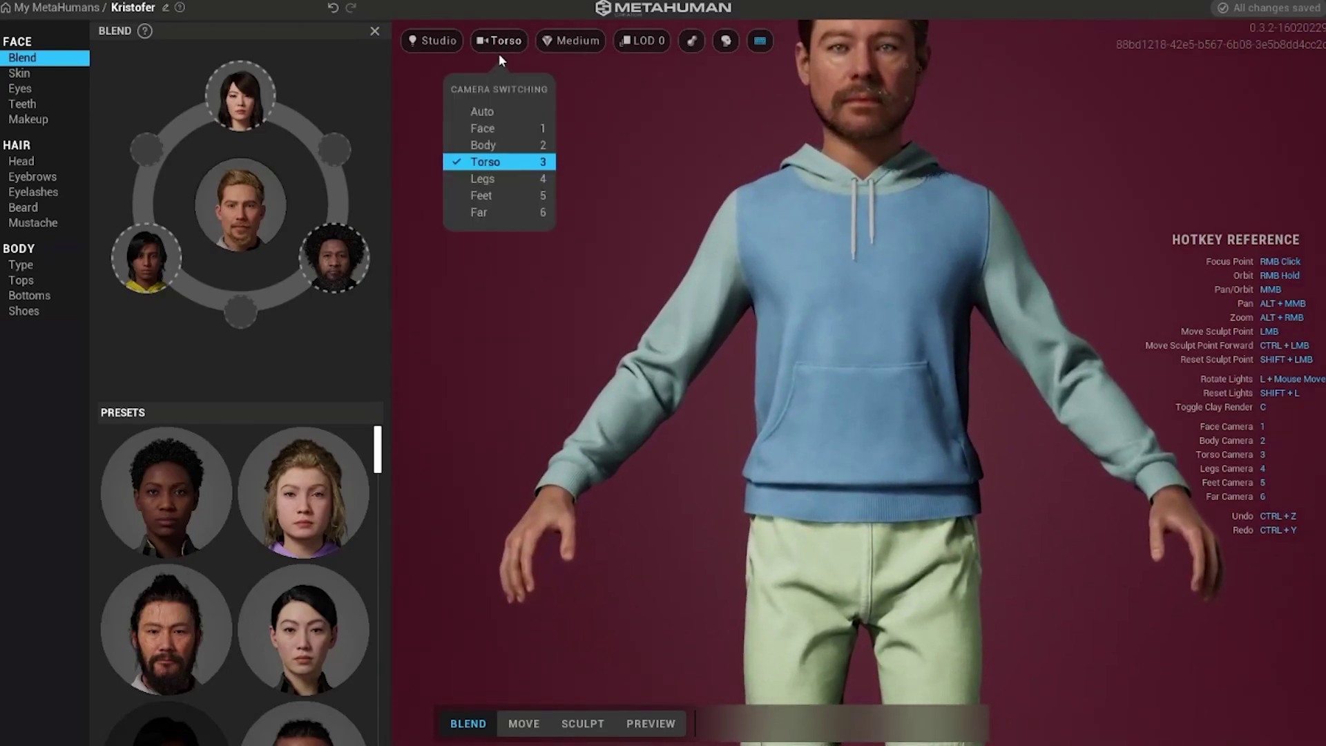
left_click(495, 110)
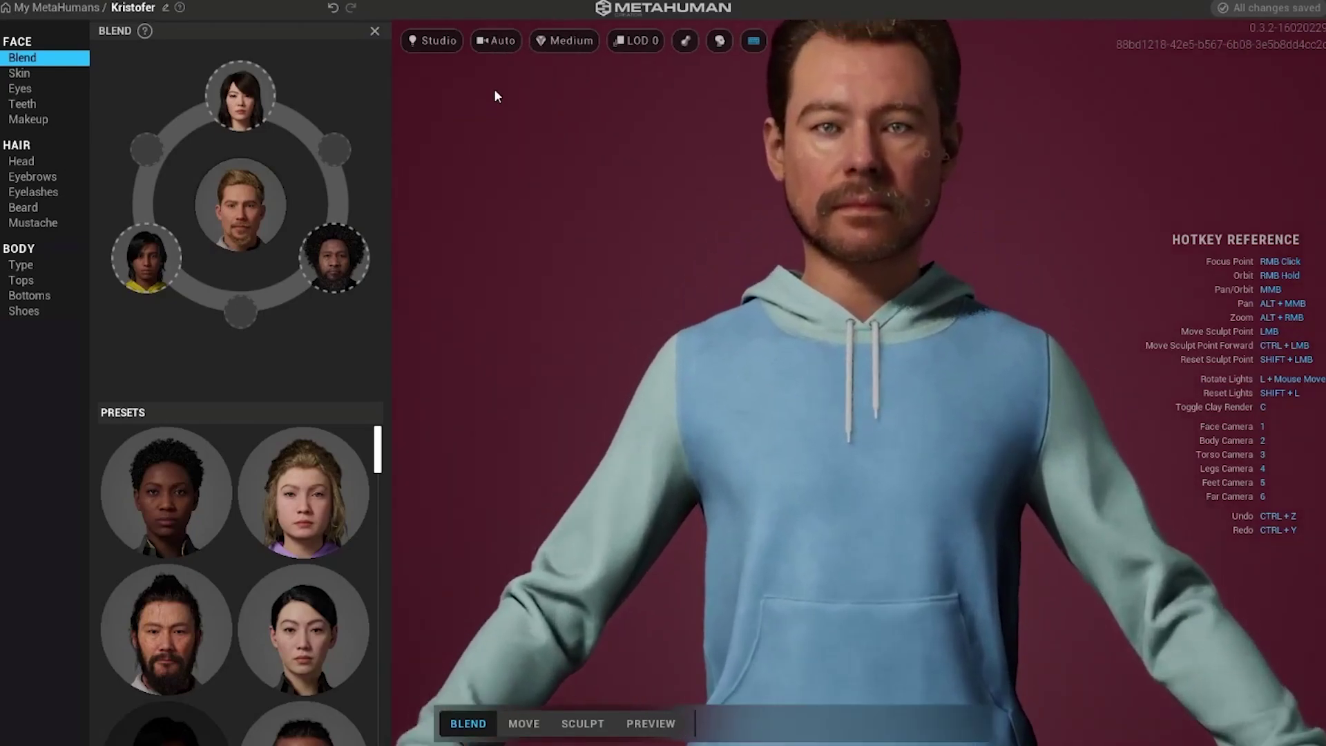
right_click_drag(1124, 145, 972, 144)
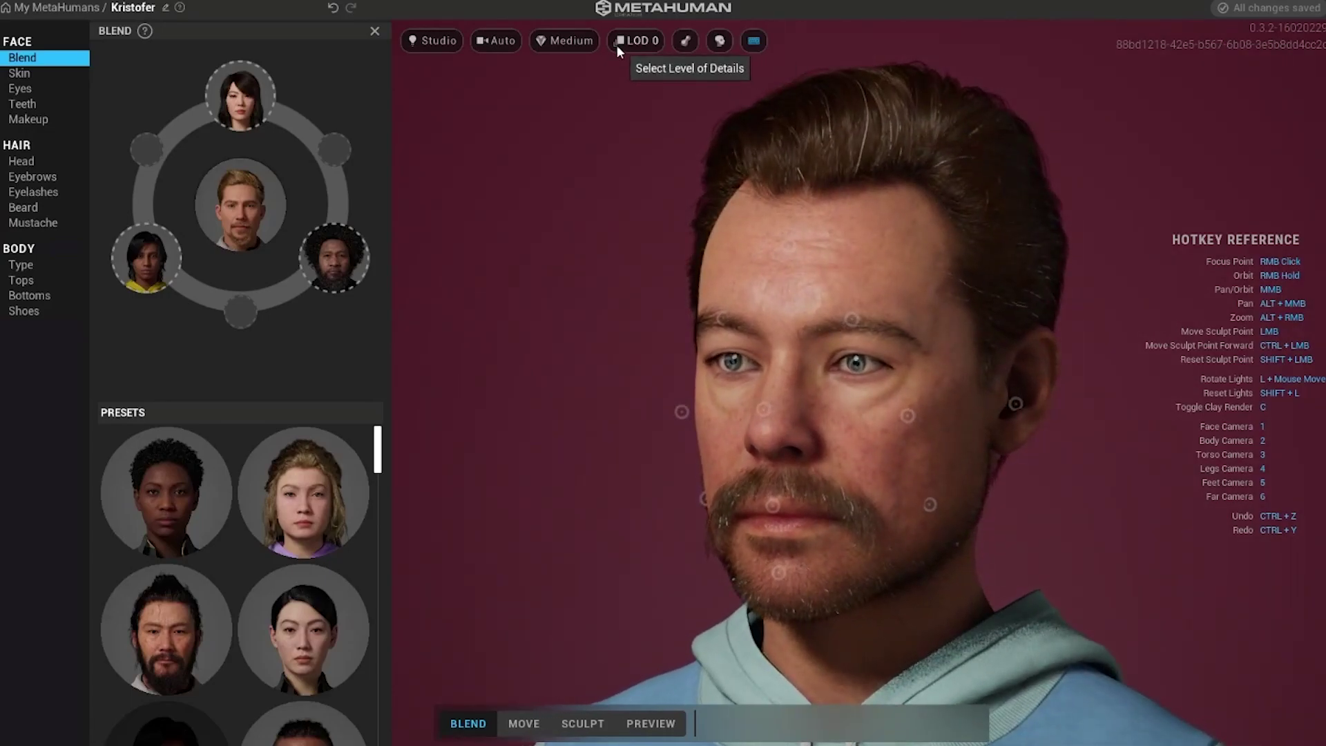
Set the render quality to High (Ray Traced) and view the head from another angle.
left_click(587, 42)
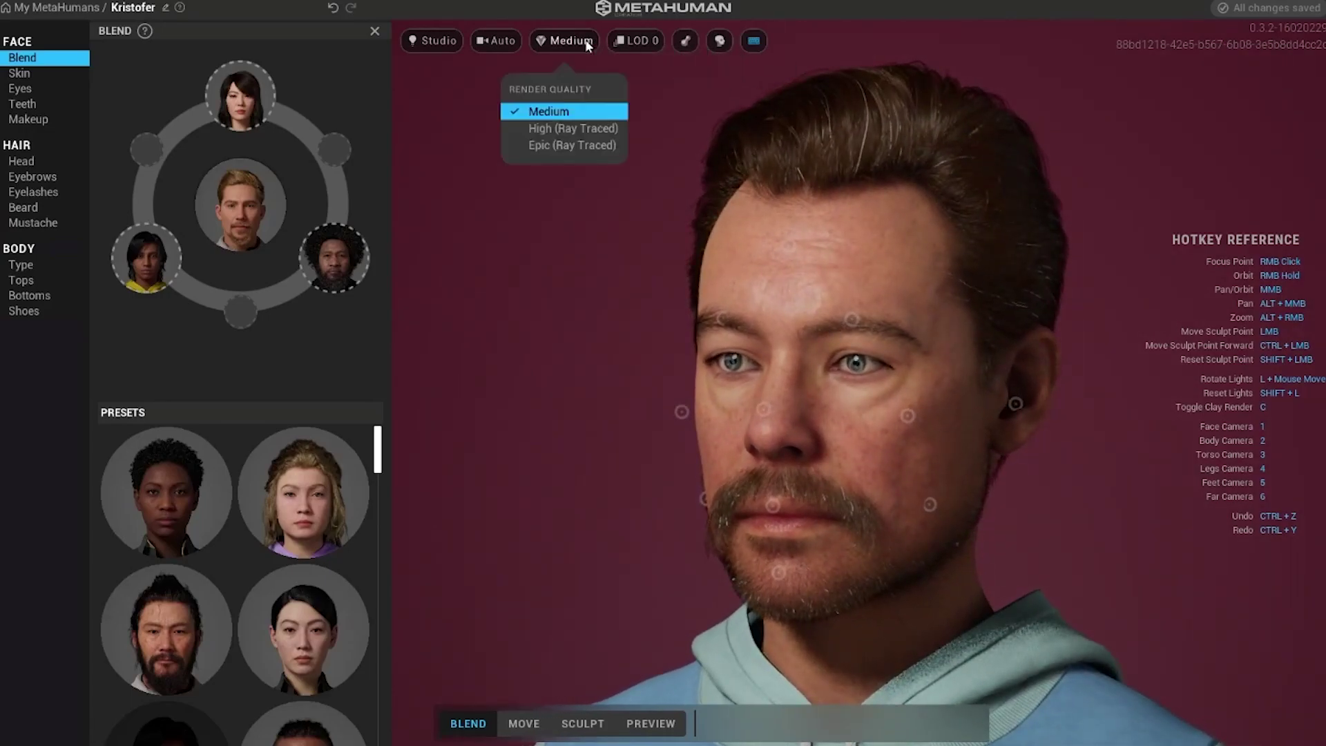
left_click(572, 130)
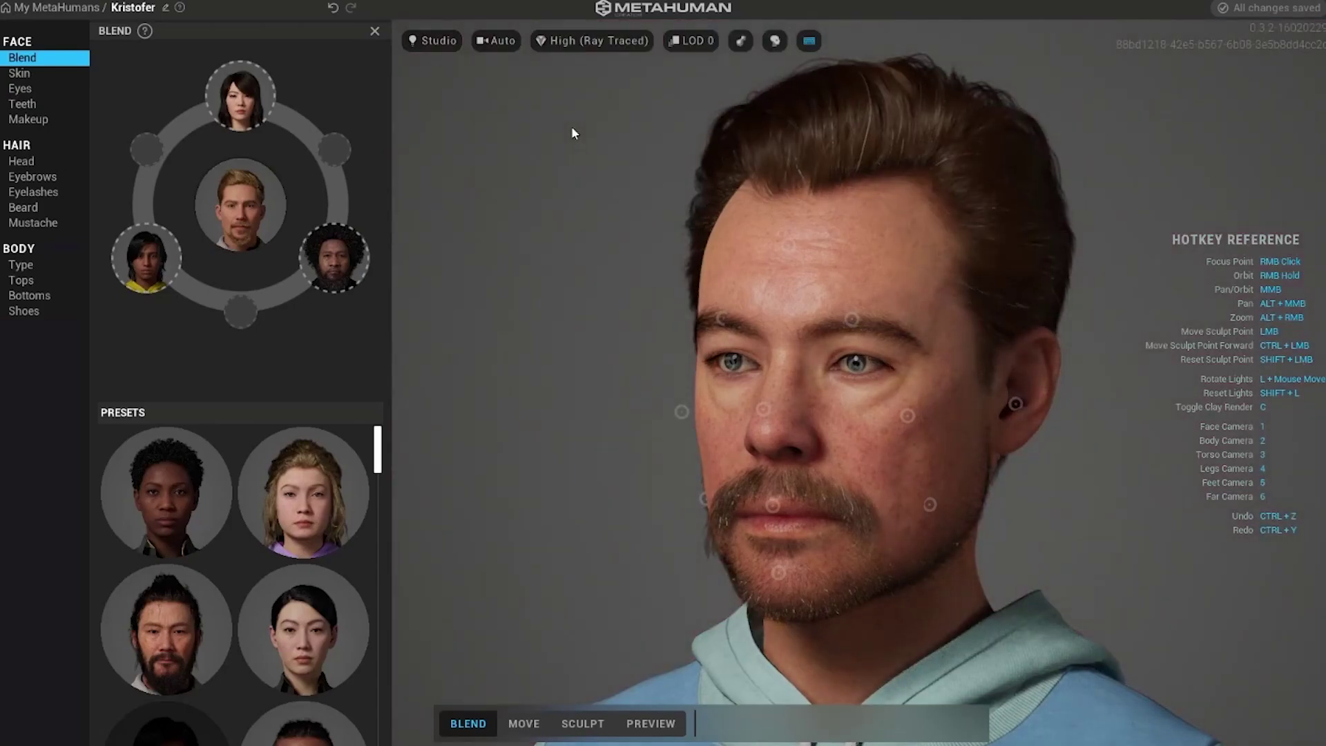
right_click_drag(582, 269, 711, 292)
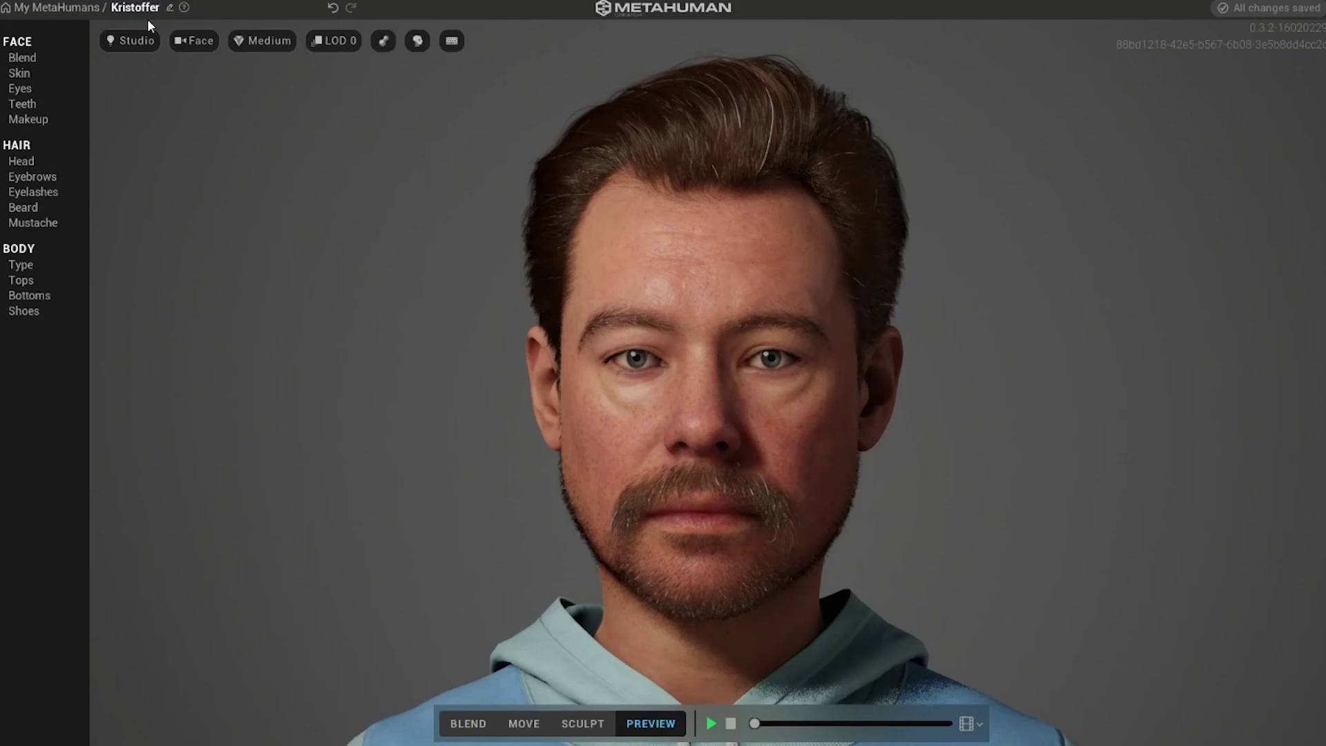
Rename the MetaHuman as Arthur and return to the saved MetaHumans.
key("BackSpace")
type("Arthur")
left_click(55, 10)
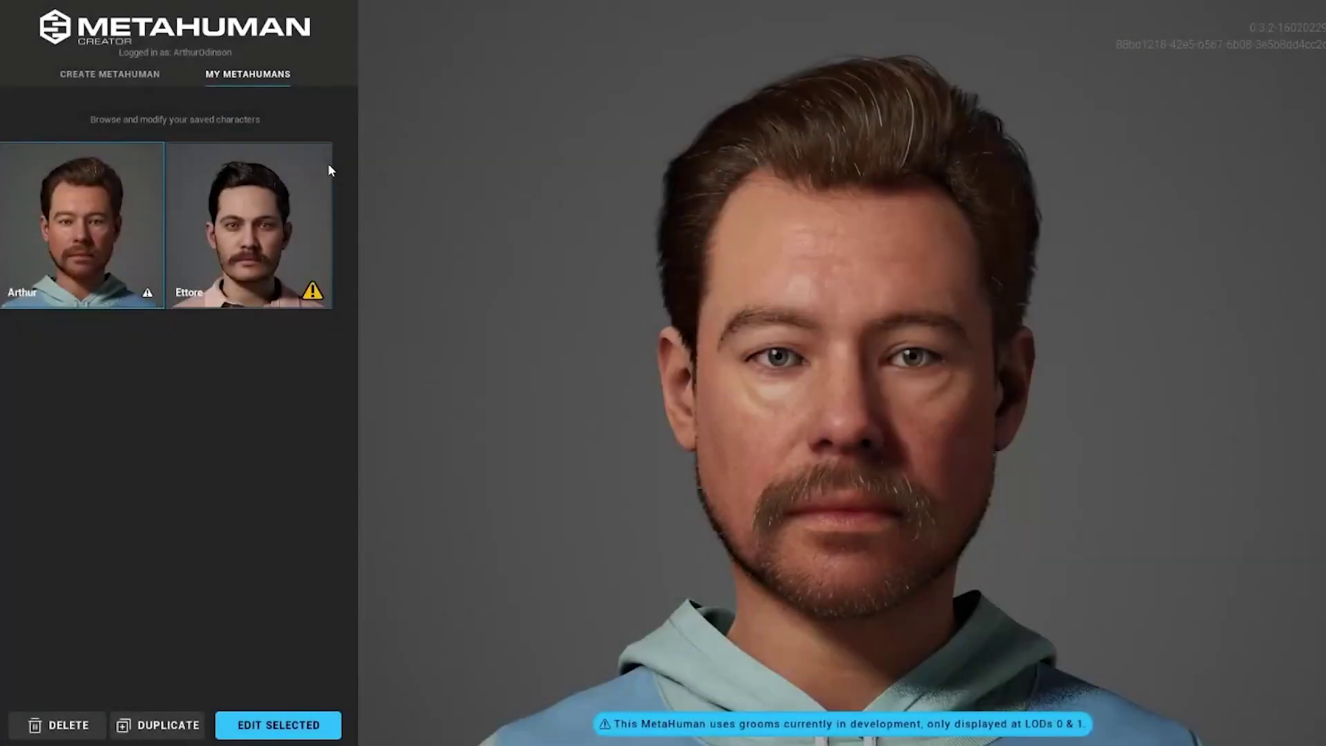
Select the saved Ettore character, look at his head from another angle and open him for editing.
left_click(238, 161)
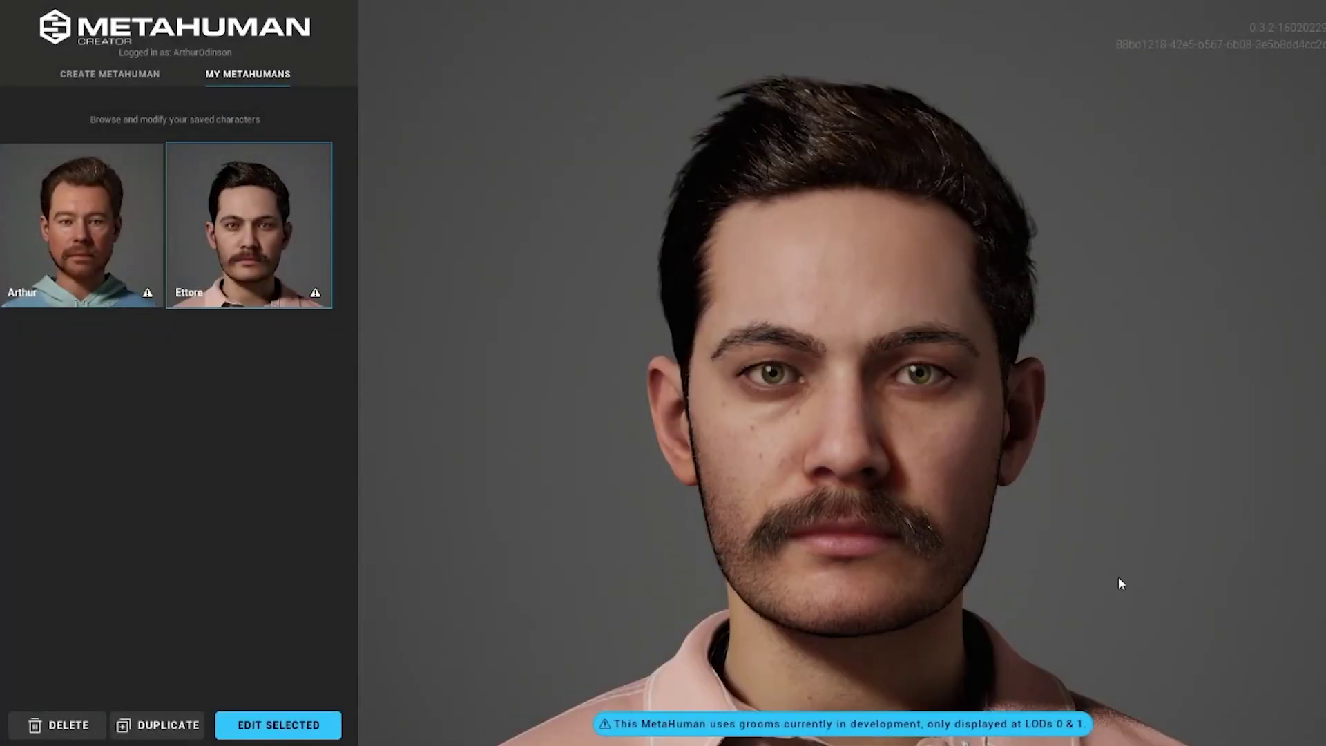
left_click_drag(1141, 588, 1236, 540)
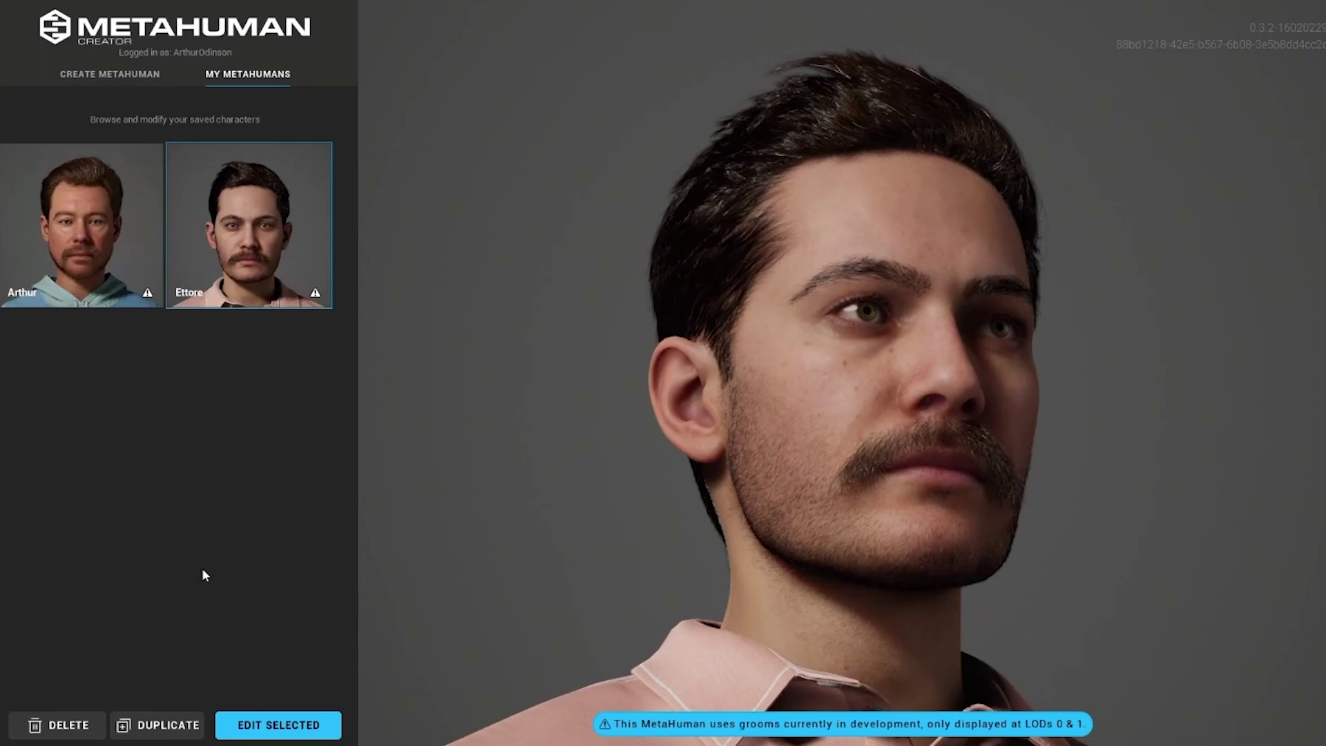
left_click(228, 723)
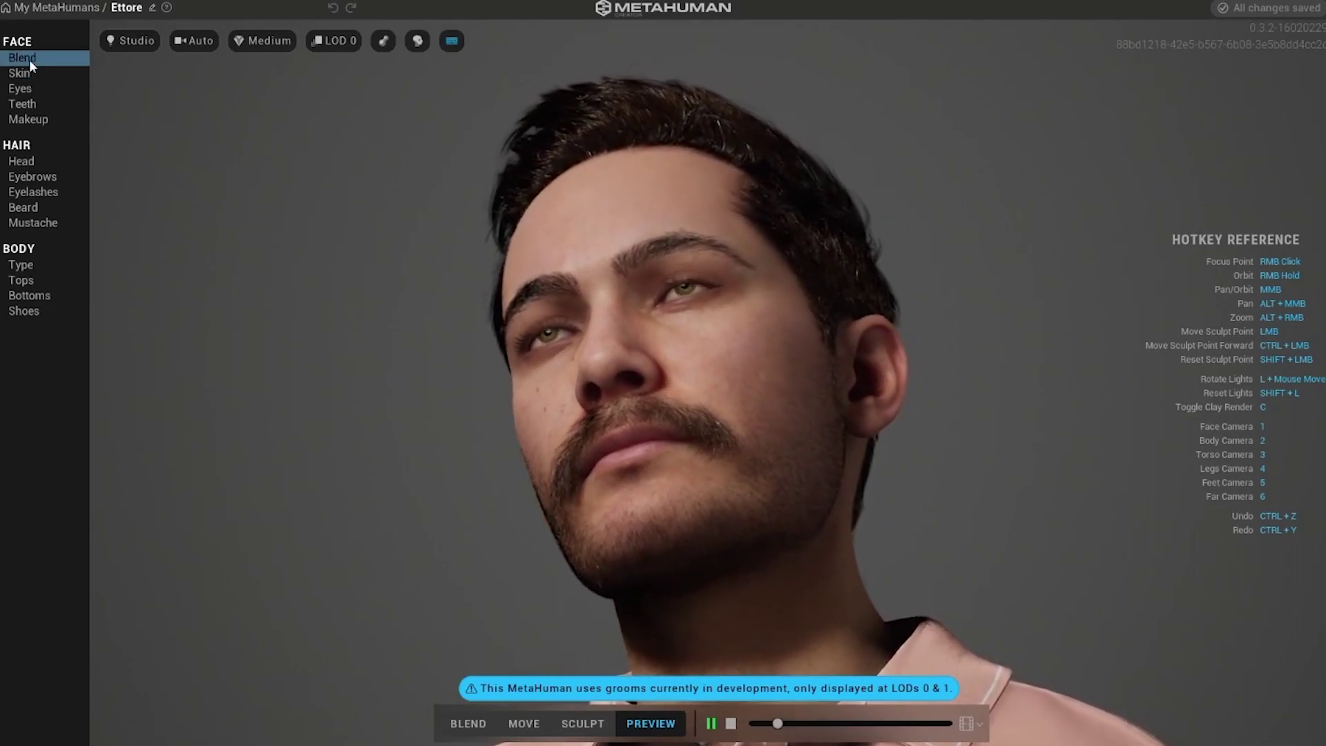
Open Ettore's face blend settings with the animation stopped, and show the face from the front in Blend mode.
left_click(29, 60)
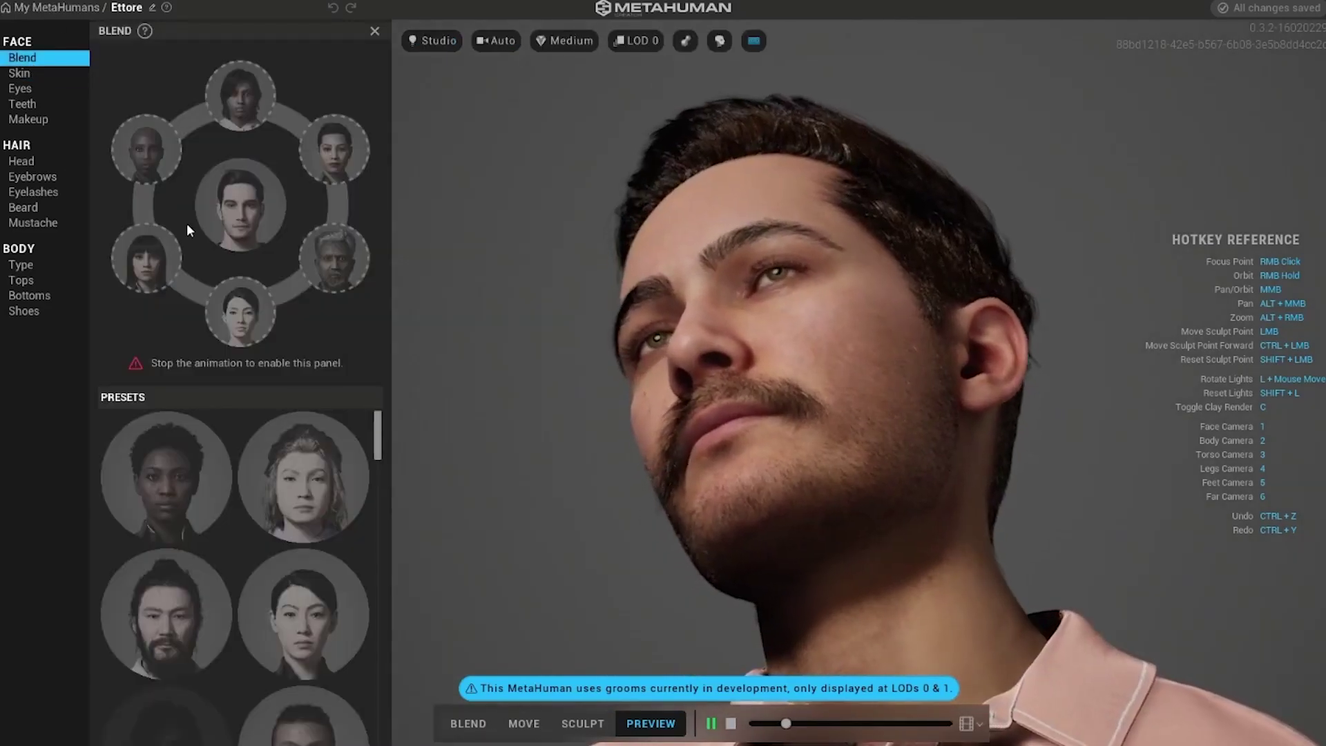
left_click(730, 724)
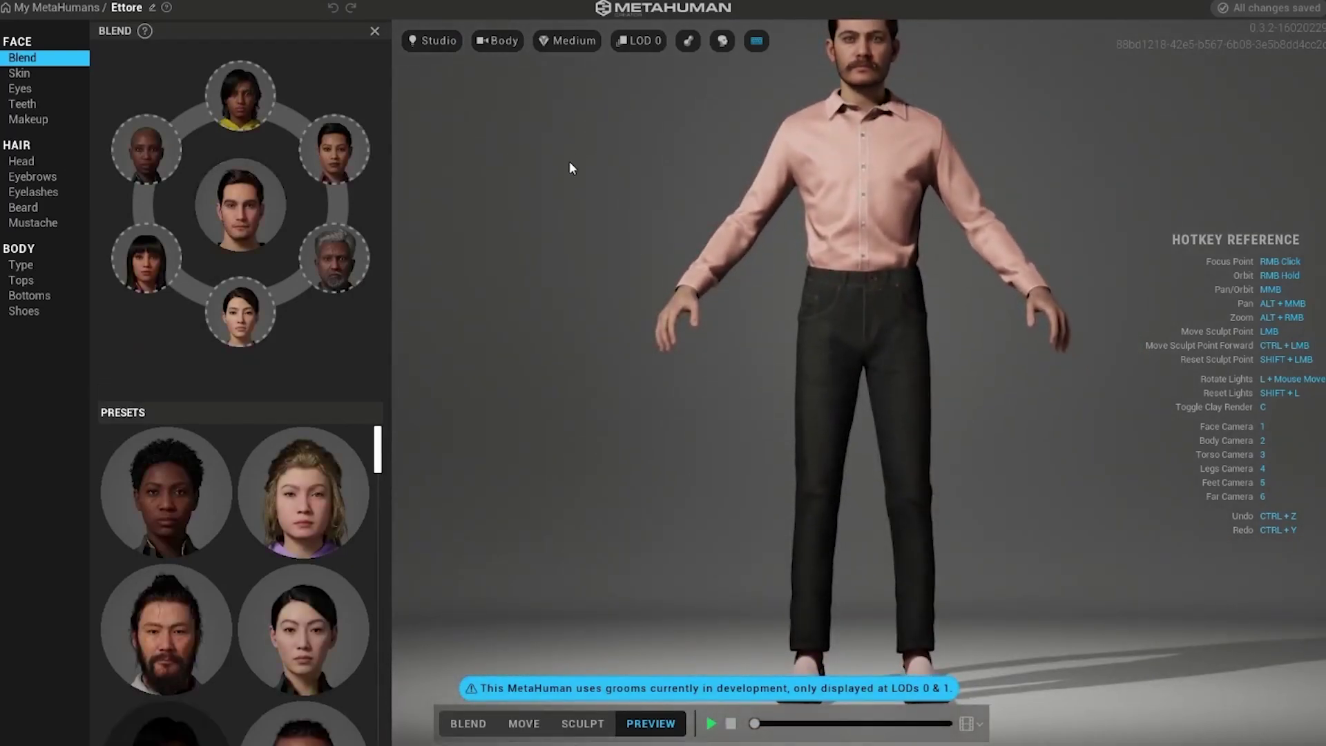
left_click(511, 40)
left_click(501, 111)
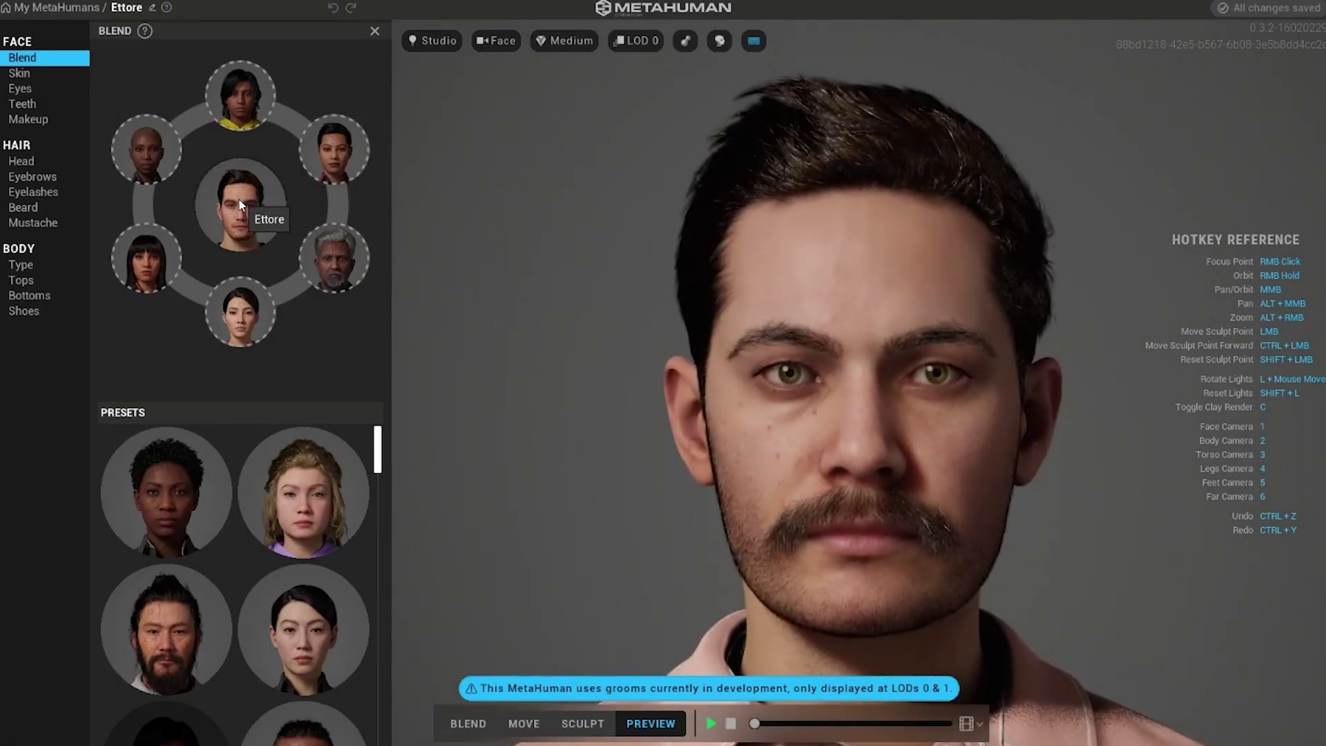
left_click(466, 724)
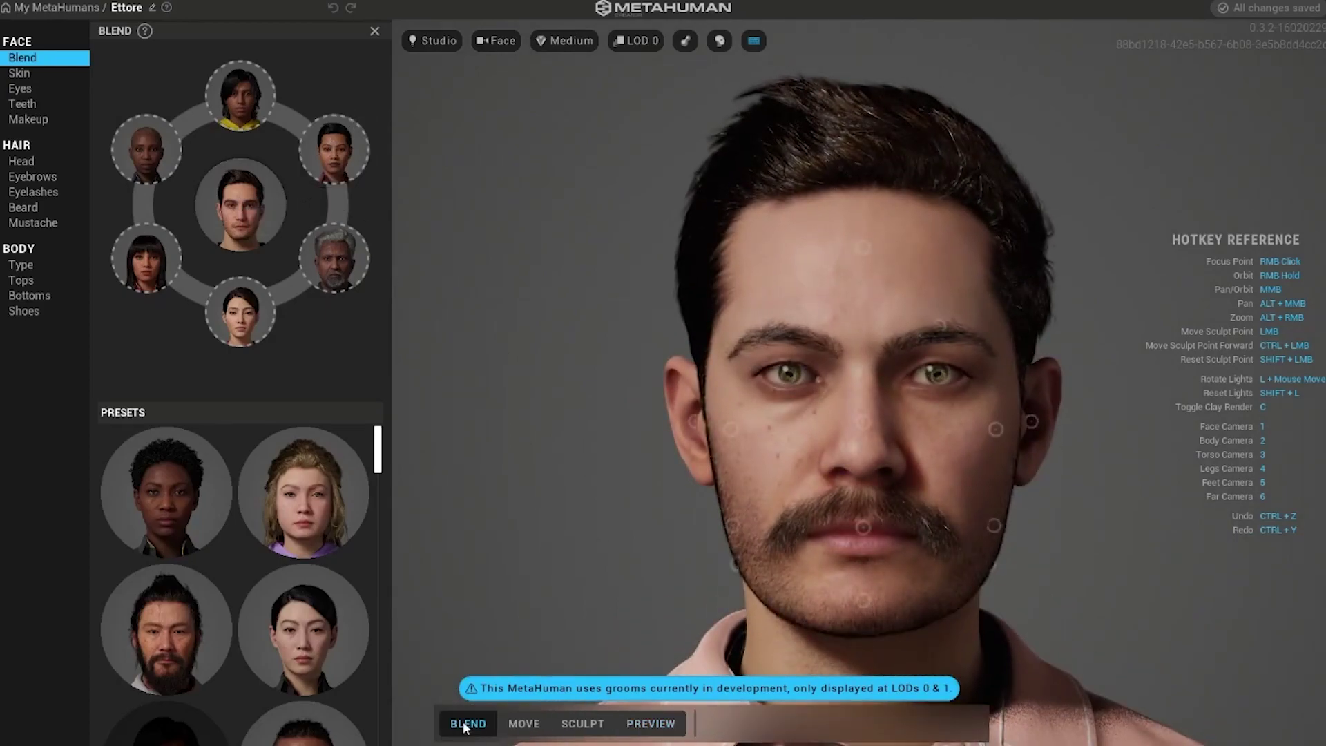
Blend one side of Ettore's jaw toward the preset with the black bob haircut, check the result at an angle and return to the saved MetaHumans.
left_click_drag(732, 525, 656, 550)
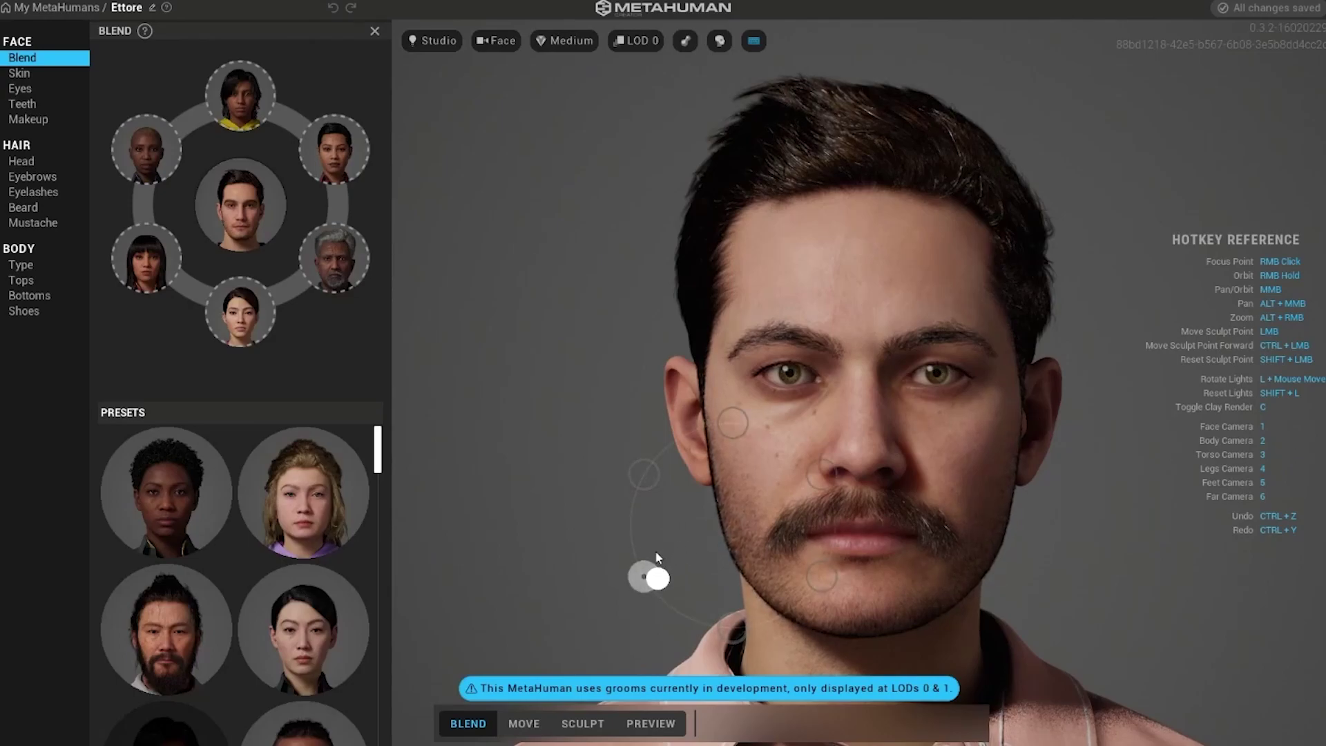
right_click_drag(573, 495, 478, 490)
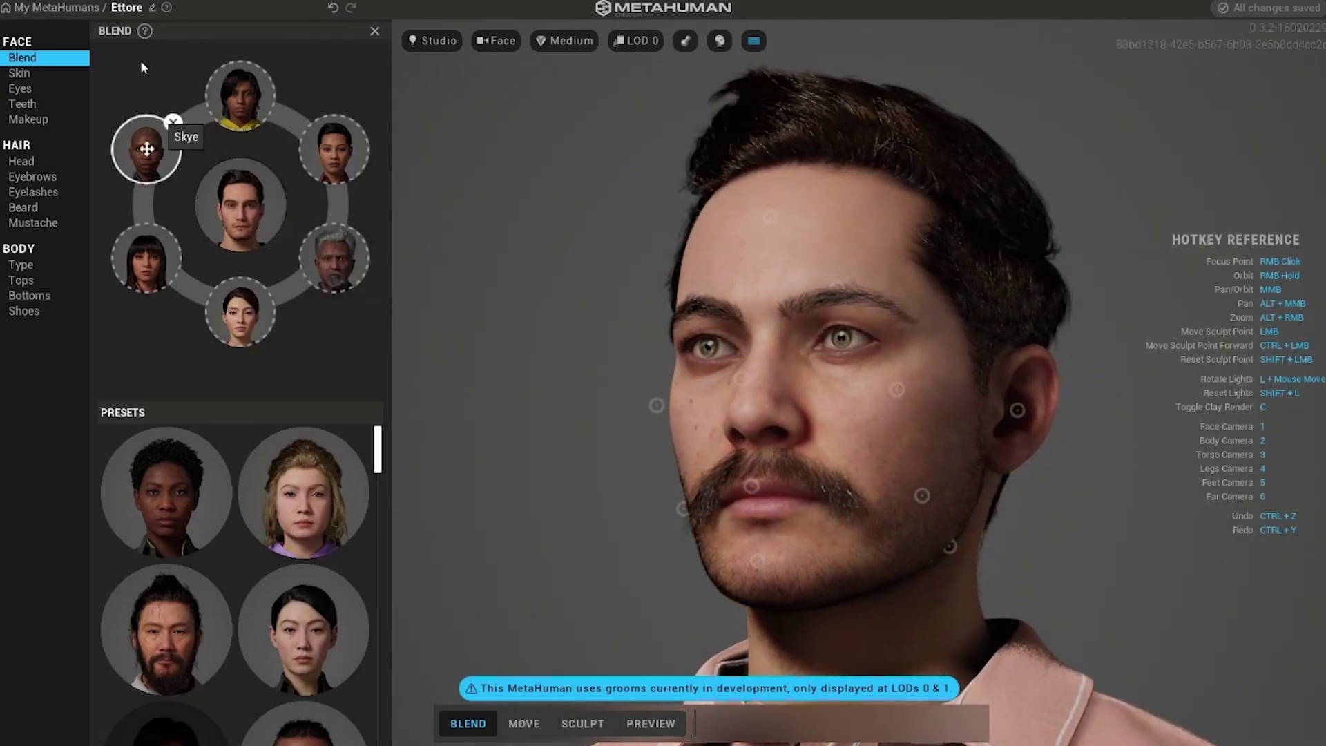
left_click(75, 9)
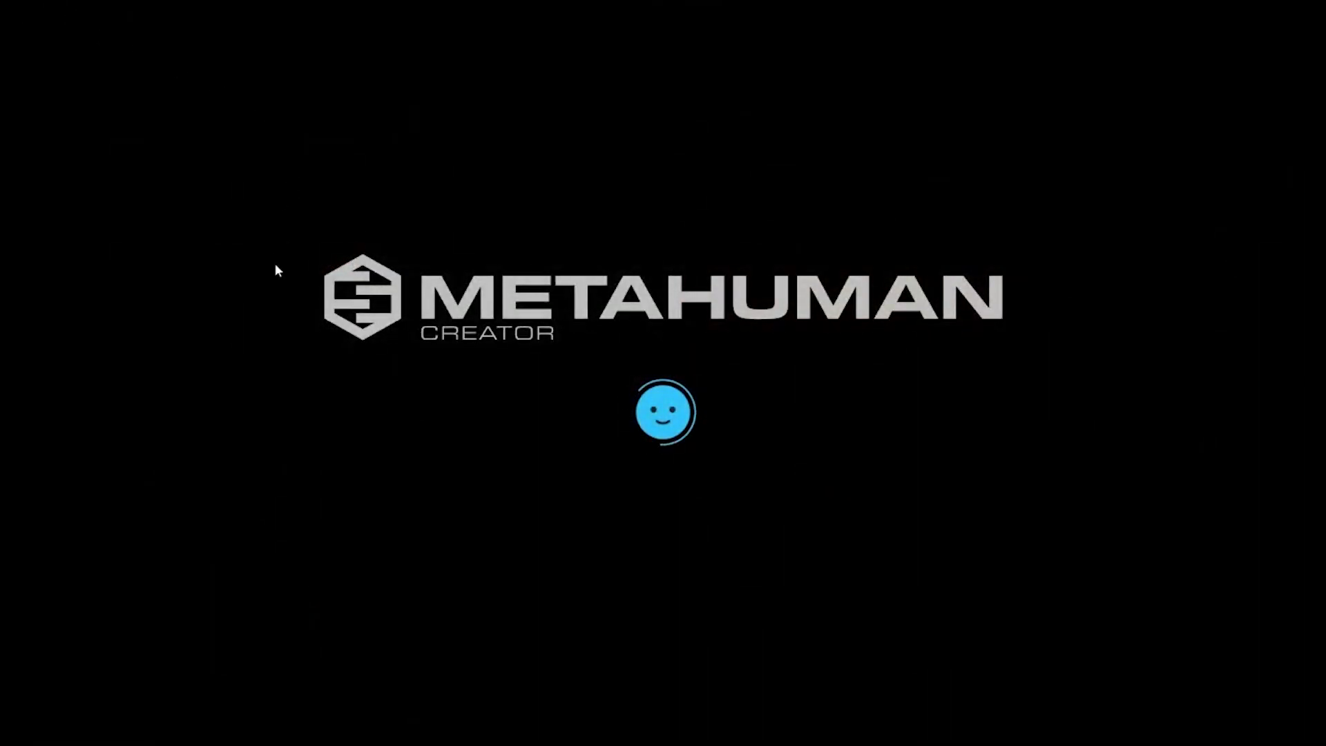